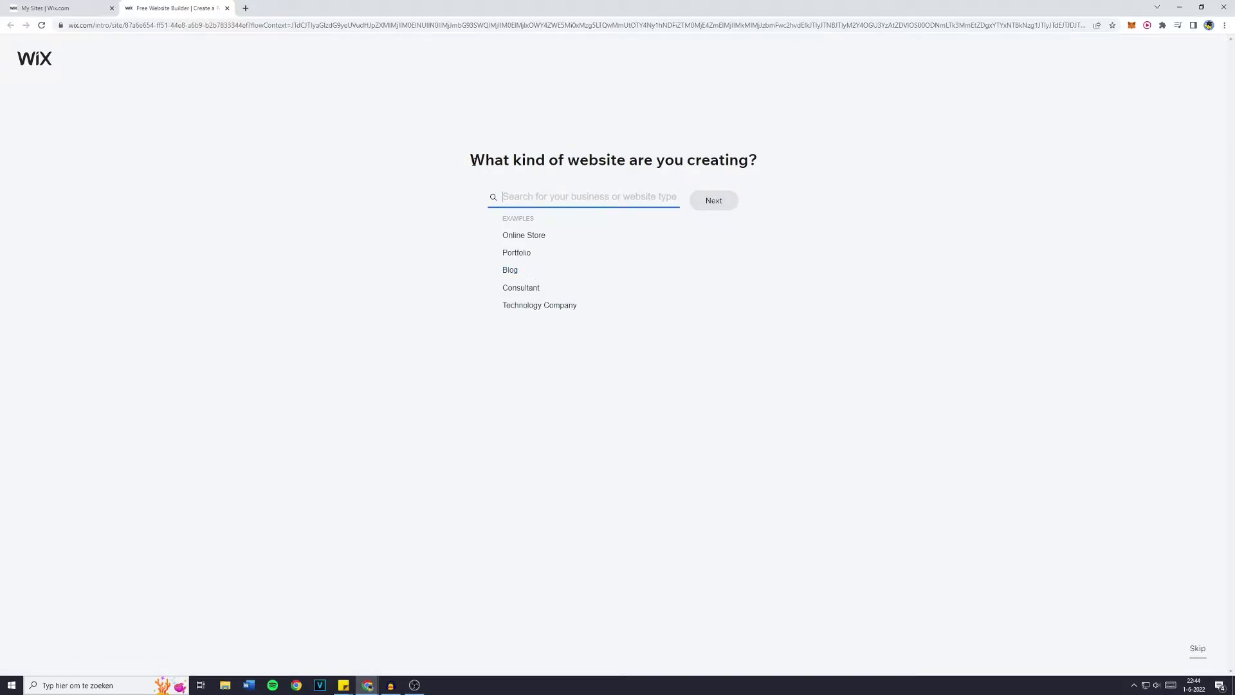
# - Reach the 'What kind of website are you creating?' page of Wix's new-site setup
pyautogui.moveTo(471, 161); pyautogui.dragTo(764, 159)
# - Search 'photo' and pick Photography Portfolio as the website type
pyautogui.click(595, 197)
pyautogui.write('photo')
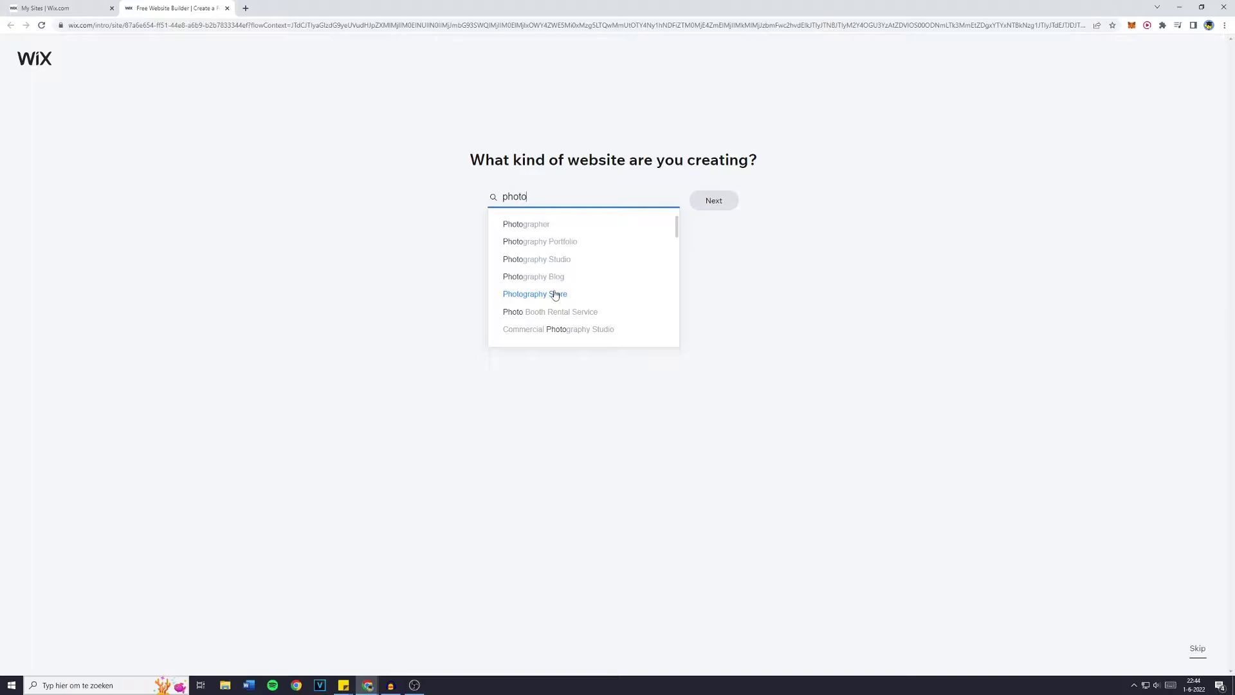
pyautogui.click(579, 243)
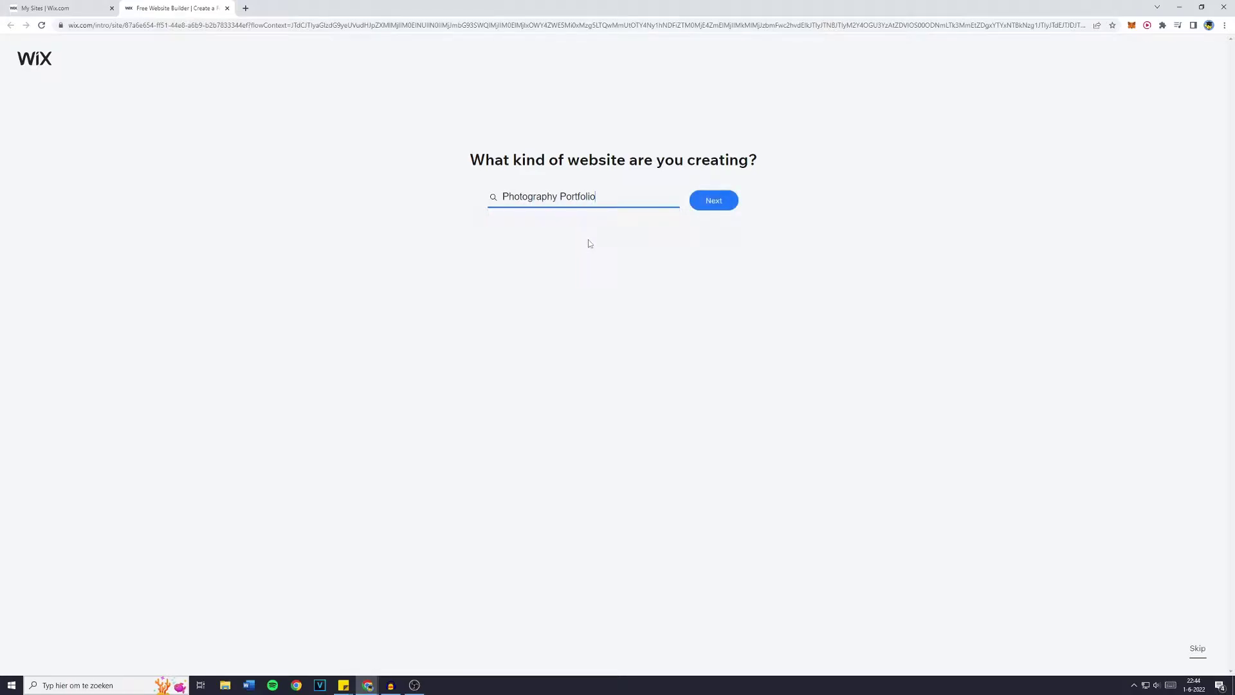
# - Continue to the Photography Website Templates gallery
pyautogui.click(715, 194)
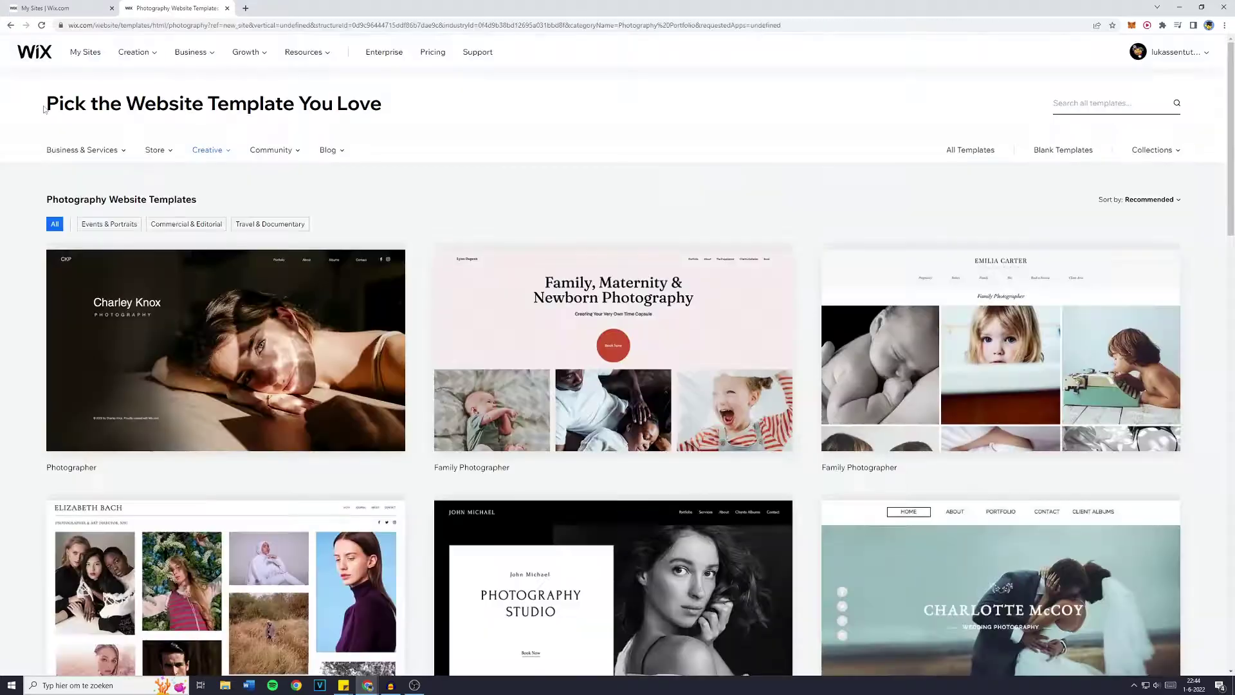
pyautogui.moveTo(44, 109); pyautogui.dragTo(388, 108)
pyautogui.click(388, 108)
# - Scroll through the templates, jump to page 3, then return to page 1
pyautogui.scroll(-2, 524, 106)
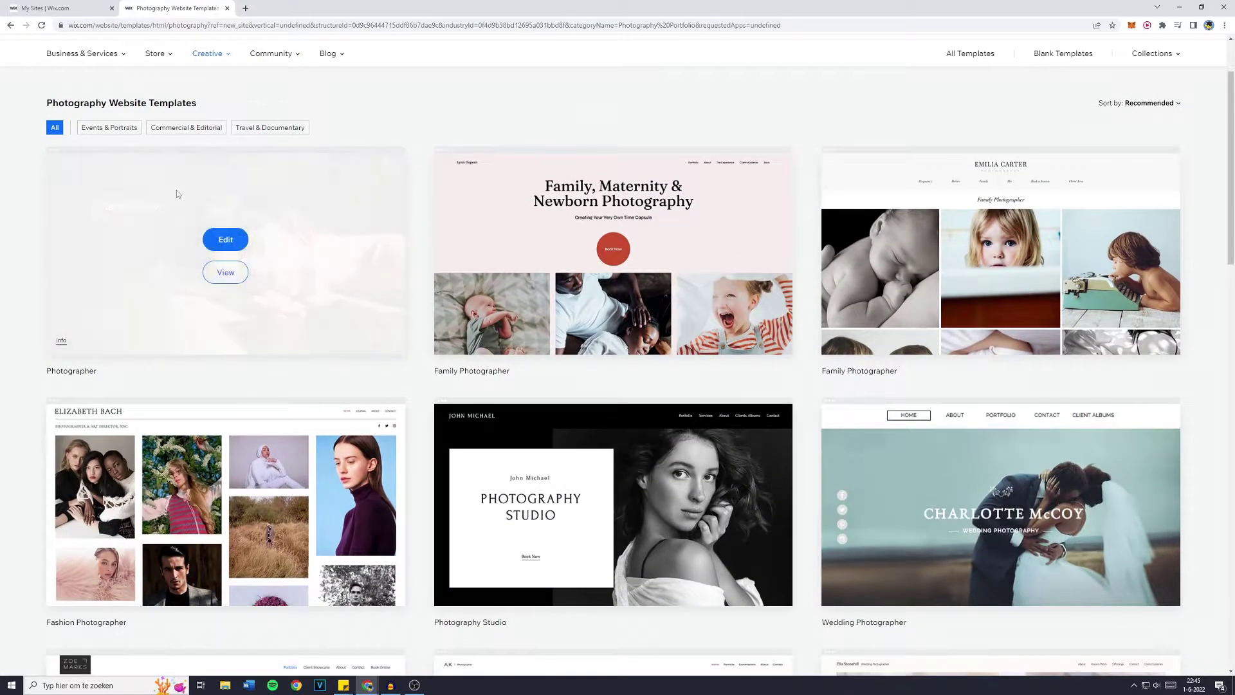
pyautogui.moveTo(658, 211)
pyautogui.scroll(-6, 947, 240)
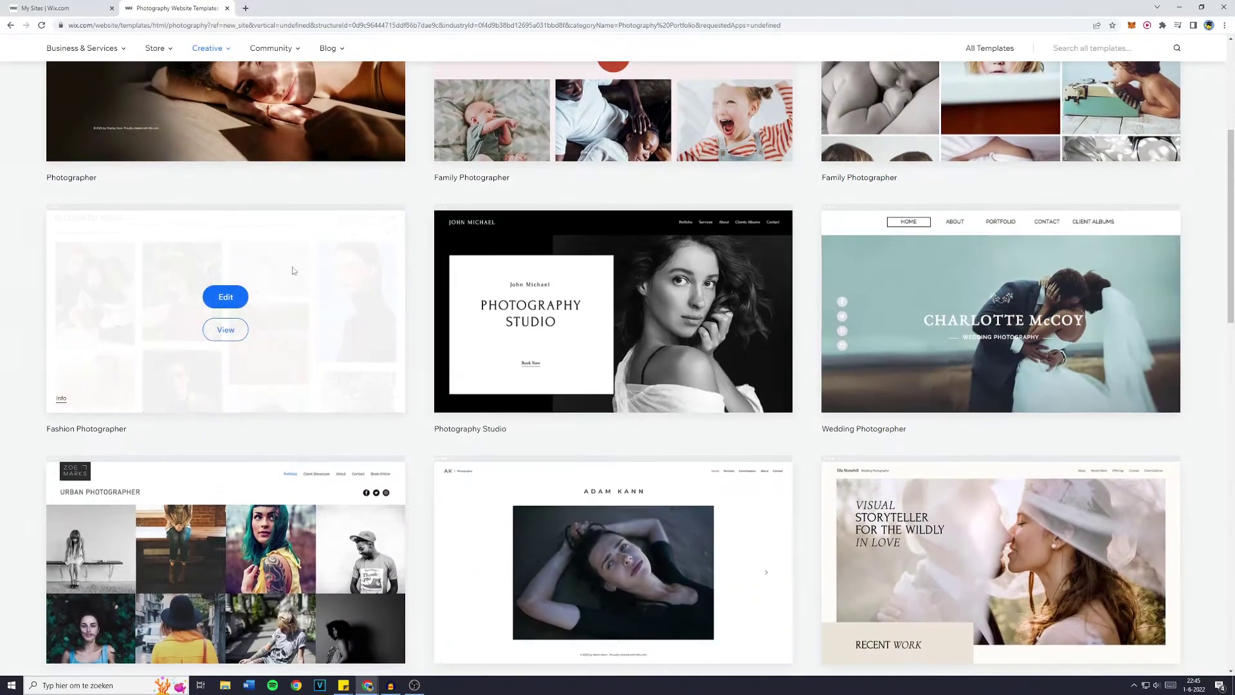
pyautogui.scroll(-5, 287, 274)
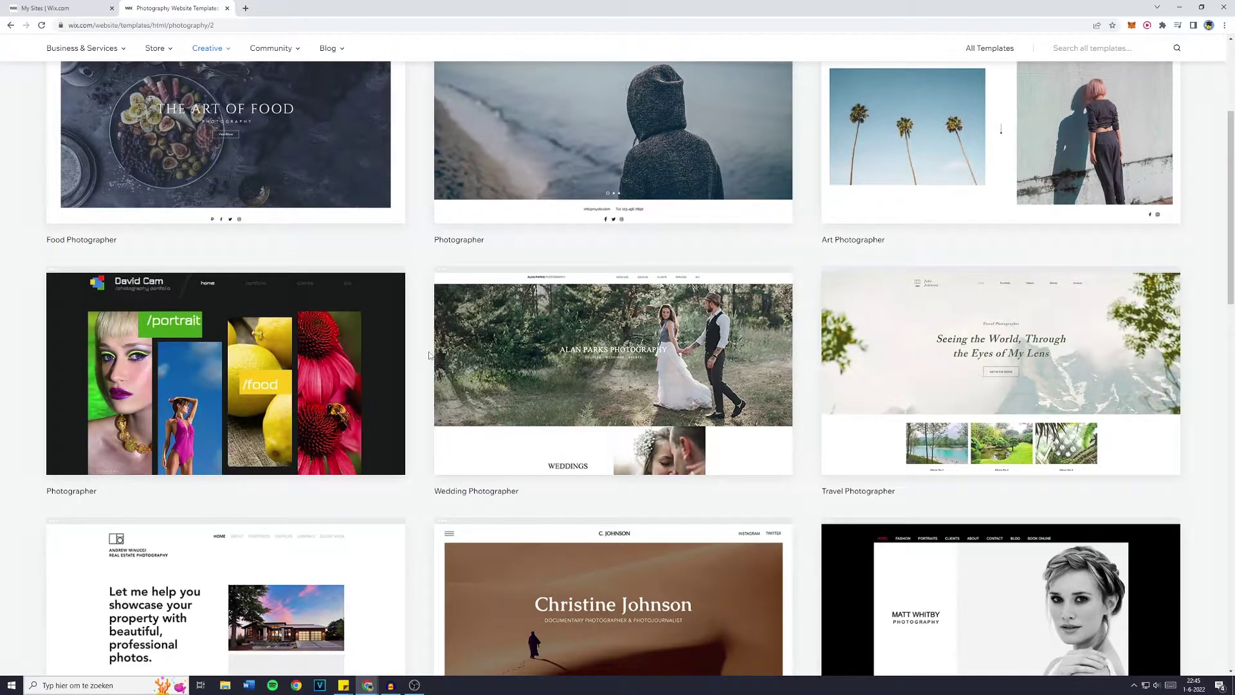
pyautogui.scroll(-3, 410, 341)
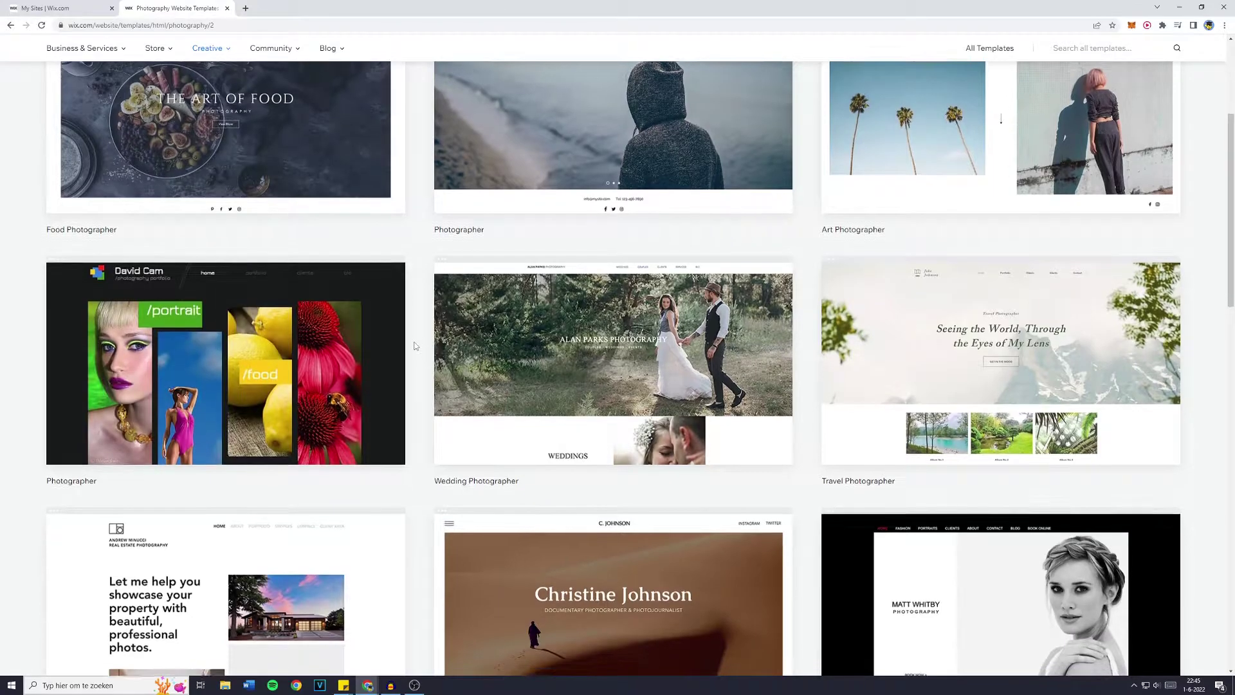
pyautogui.scroll(-5, 410, 341)
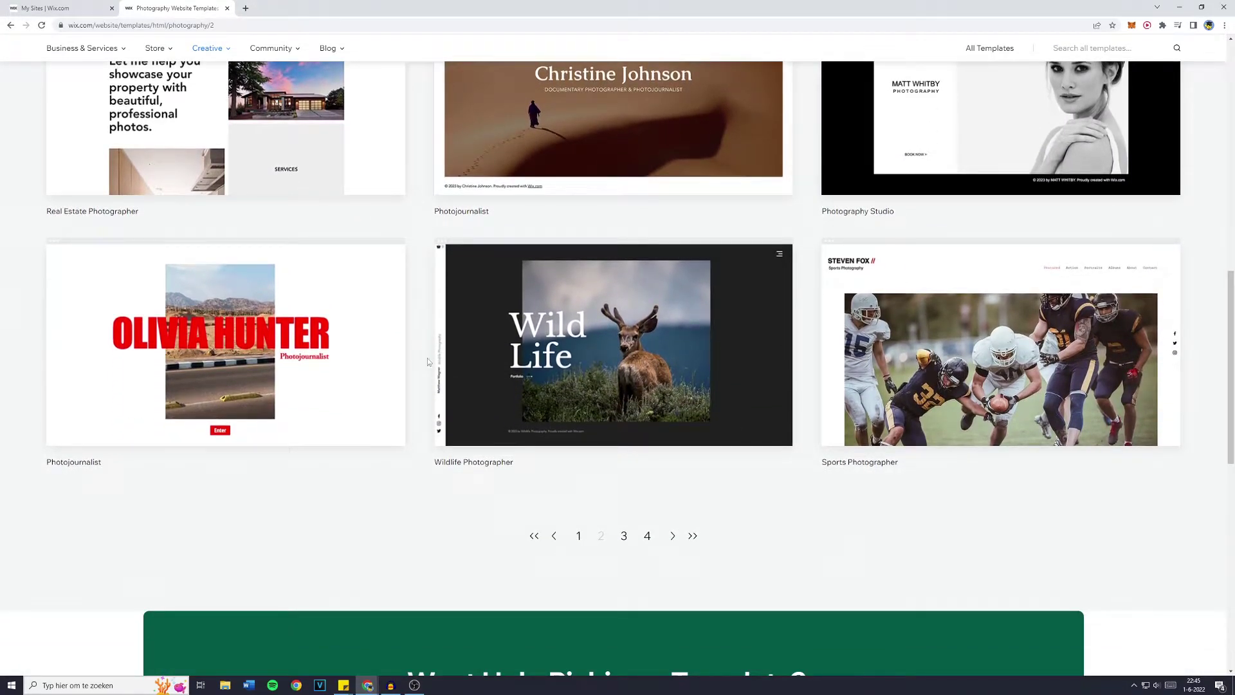
pyautogui.click(624, 535)
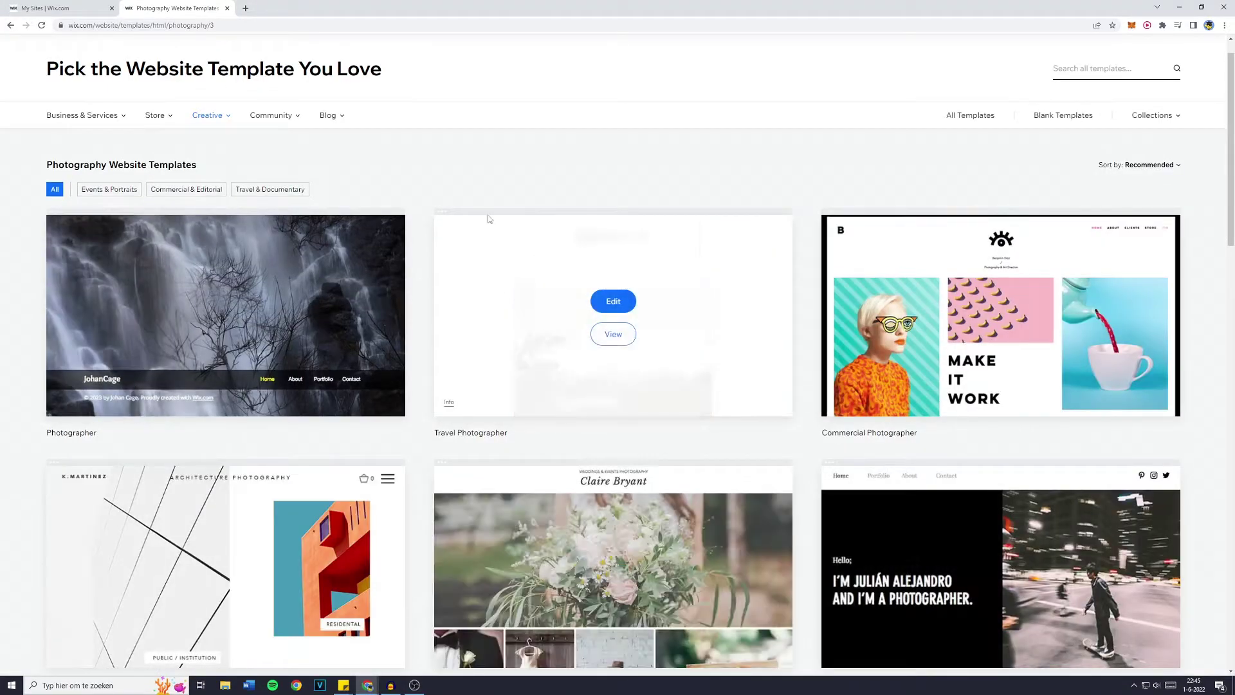
pyautogui.scroll(-15, 576, 199)
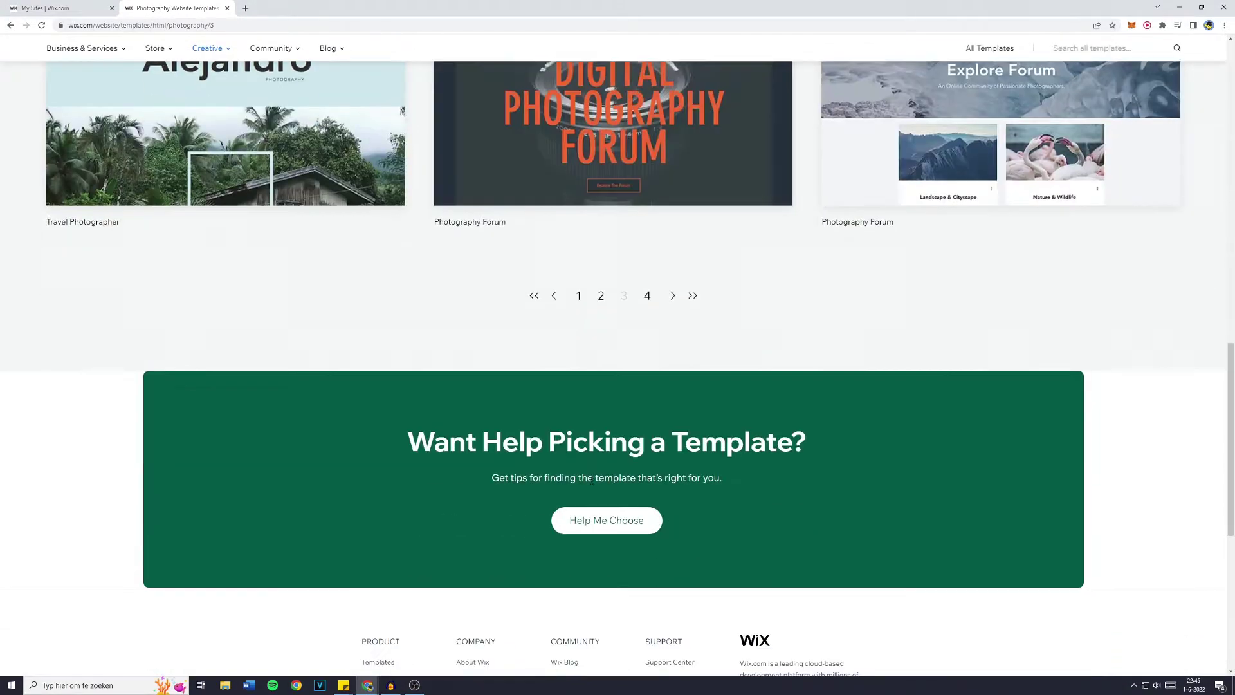
pyautogui.click(578, 295)
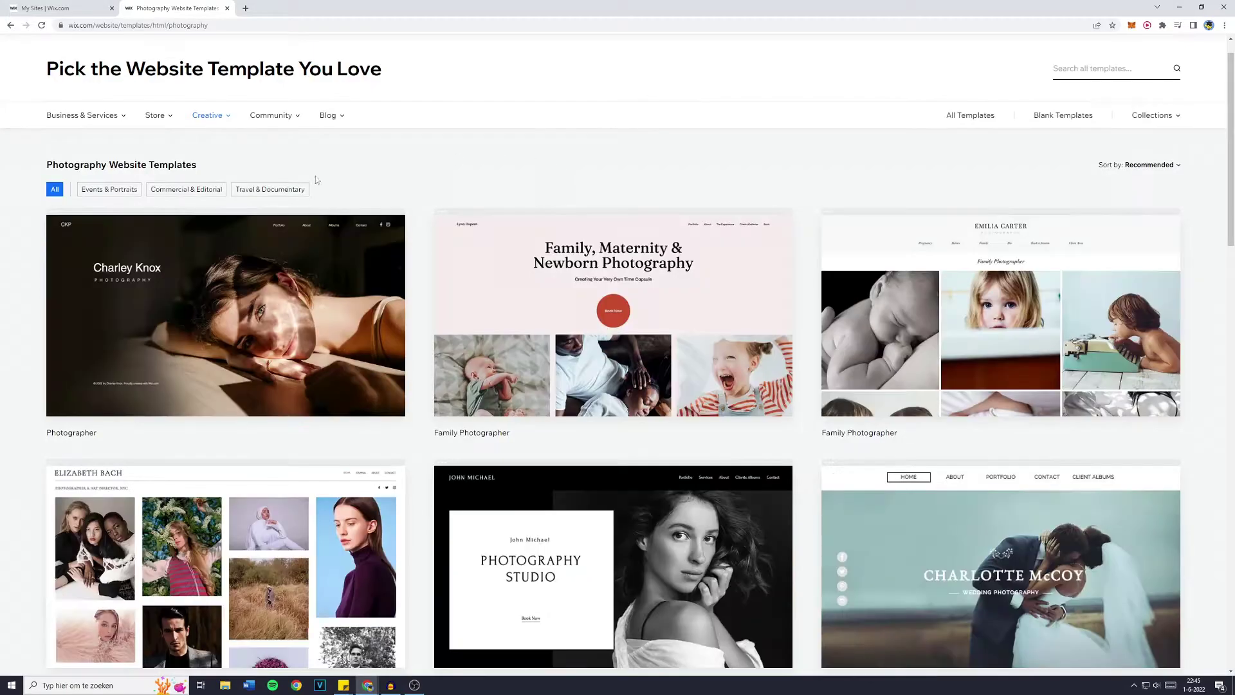
pyautogui.moveTo(202, 314)
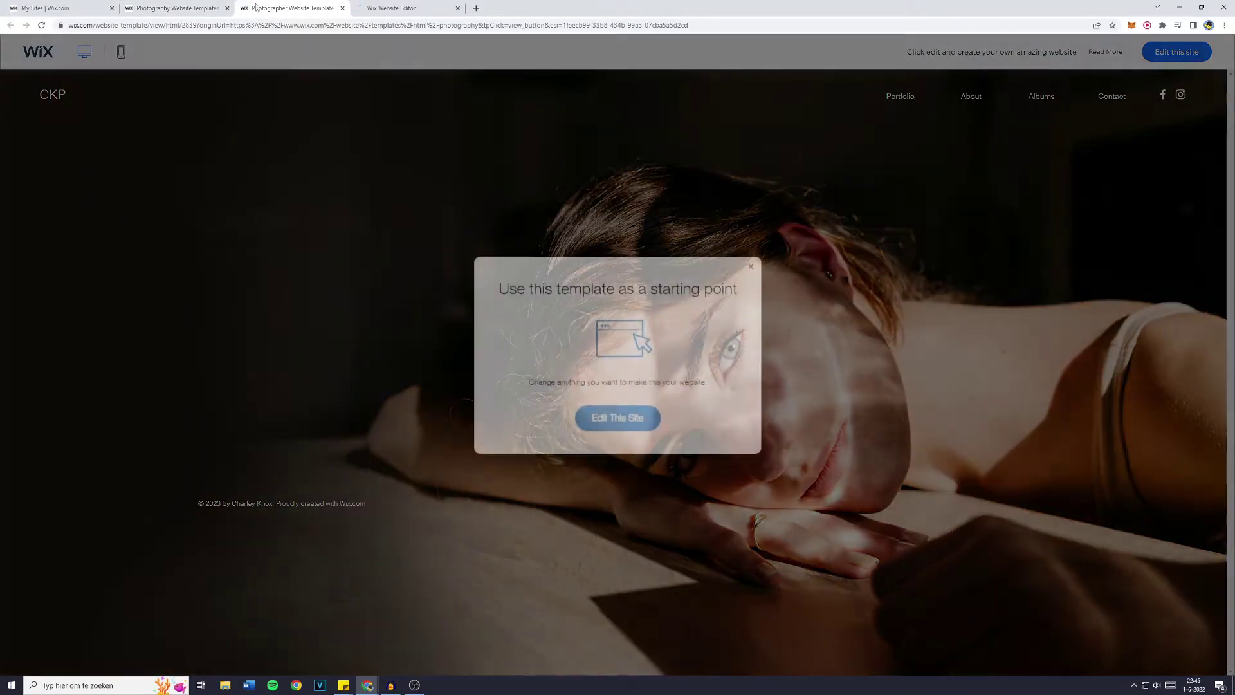
# - Return to the Photographer template preview and dismiss its starting-point prompt
pyautogui.click(173, 8)
pyautogui.click(289, 8)
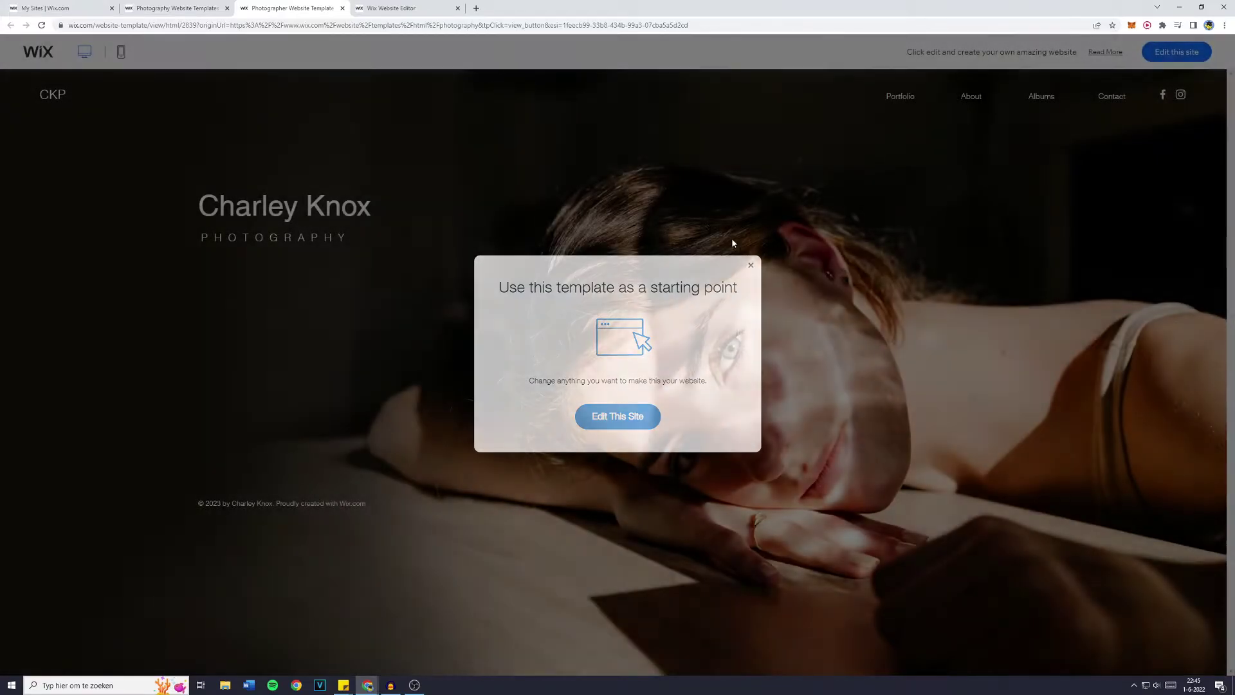
pyautogui.click(732, 243)
# - Open the template's Portfolio > Portraits page and scroll through it
pyautogui.moveTo(342, 207); pyautogui.dragTo(235, 208)
pyautogui.click(235, 207)
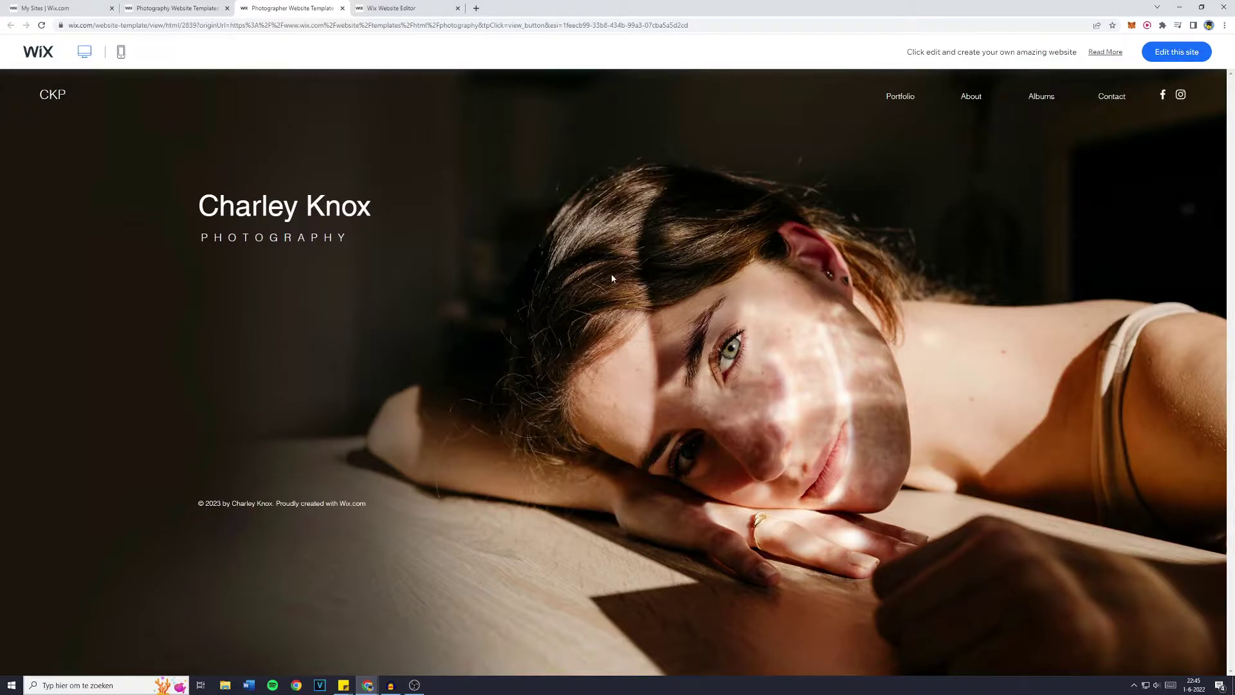
pyautogui.moveTo(901, 105)
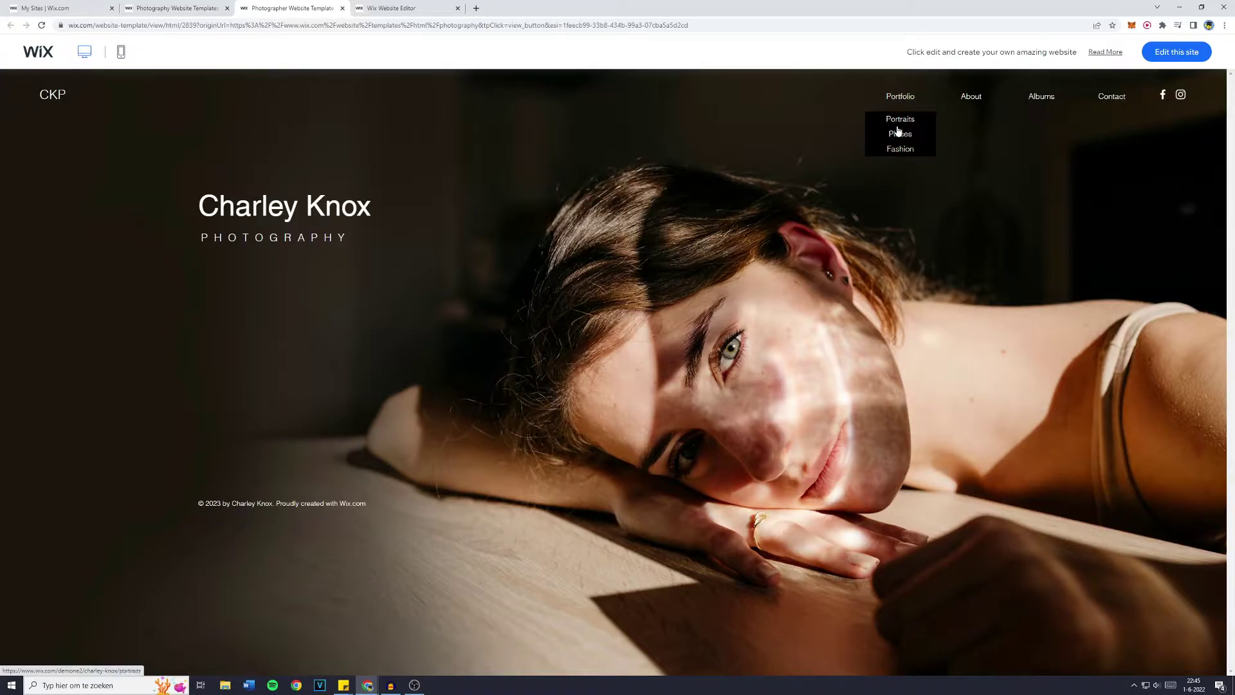
pyautogui.click(900, 120)
pyautogui.scroll(-10, 636, 268)
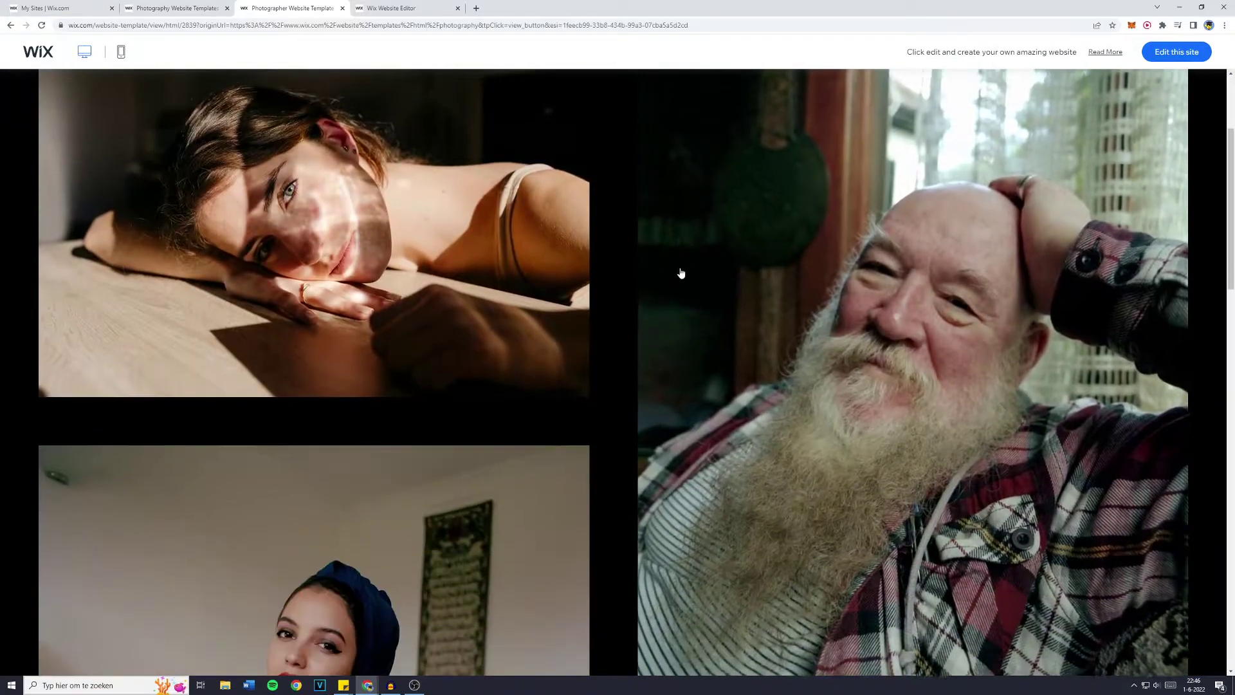
pyautogui.scroll(-5, 682, 356)
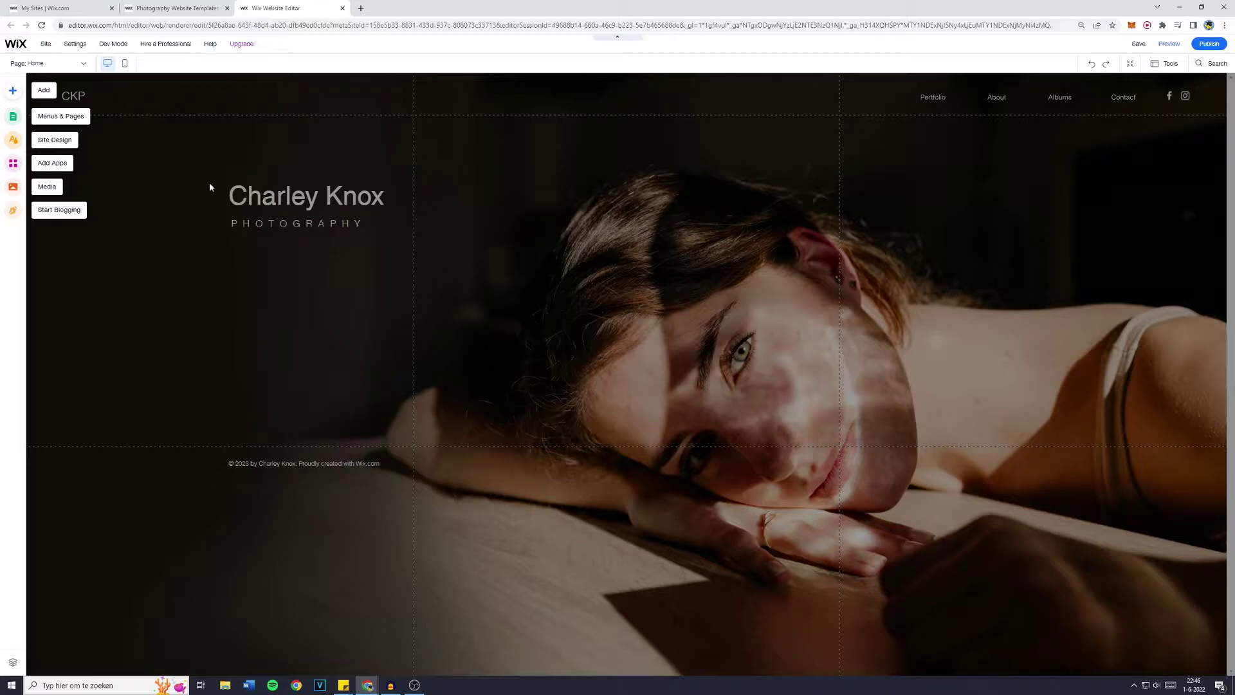
# - Browse the Image, Gallery and Video & Music categories of the Add panel, then close it
pyautogui.click(42, 90)
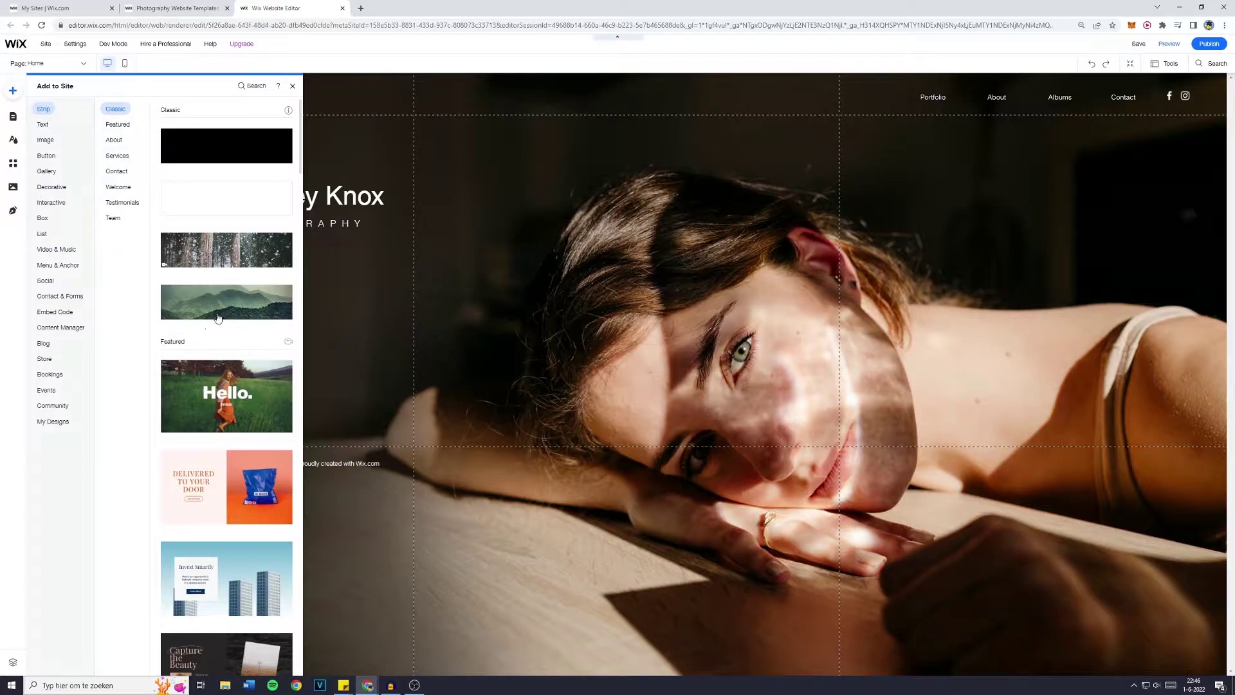
pyautogui.moveTo(45, 146)
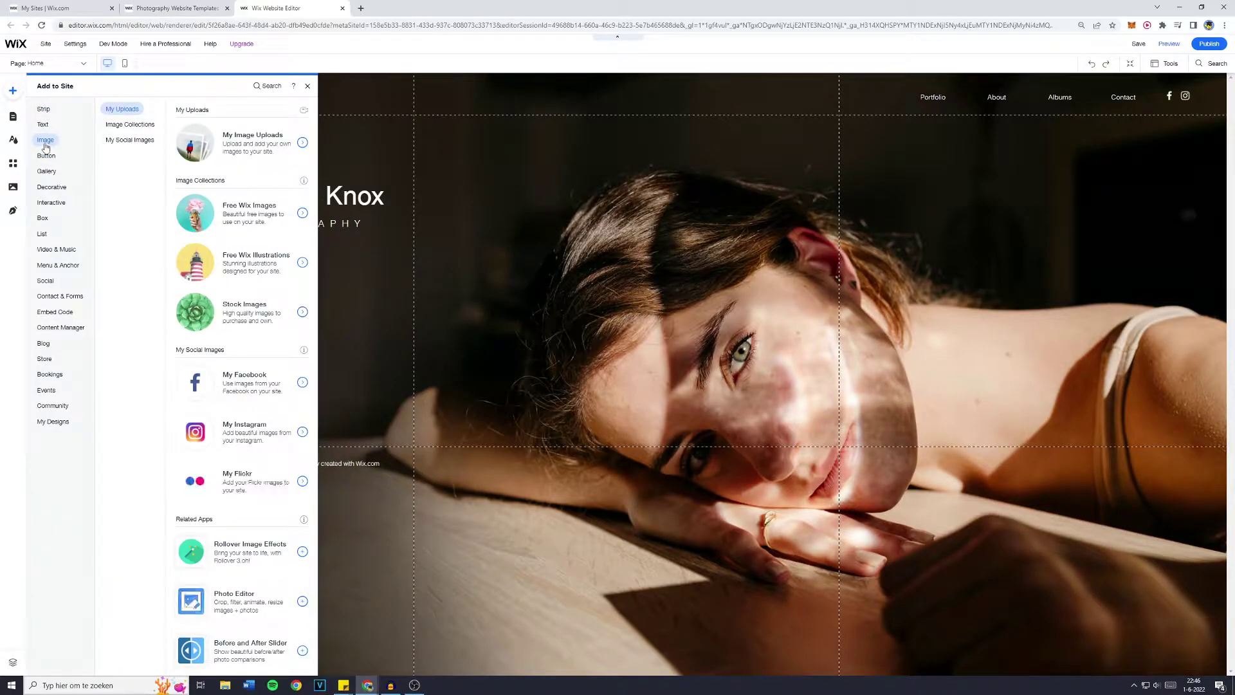
pyautogui.moveTo(46, 182)
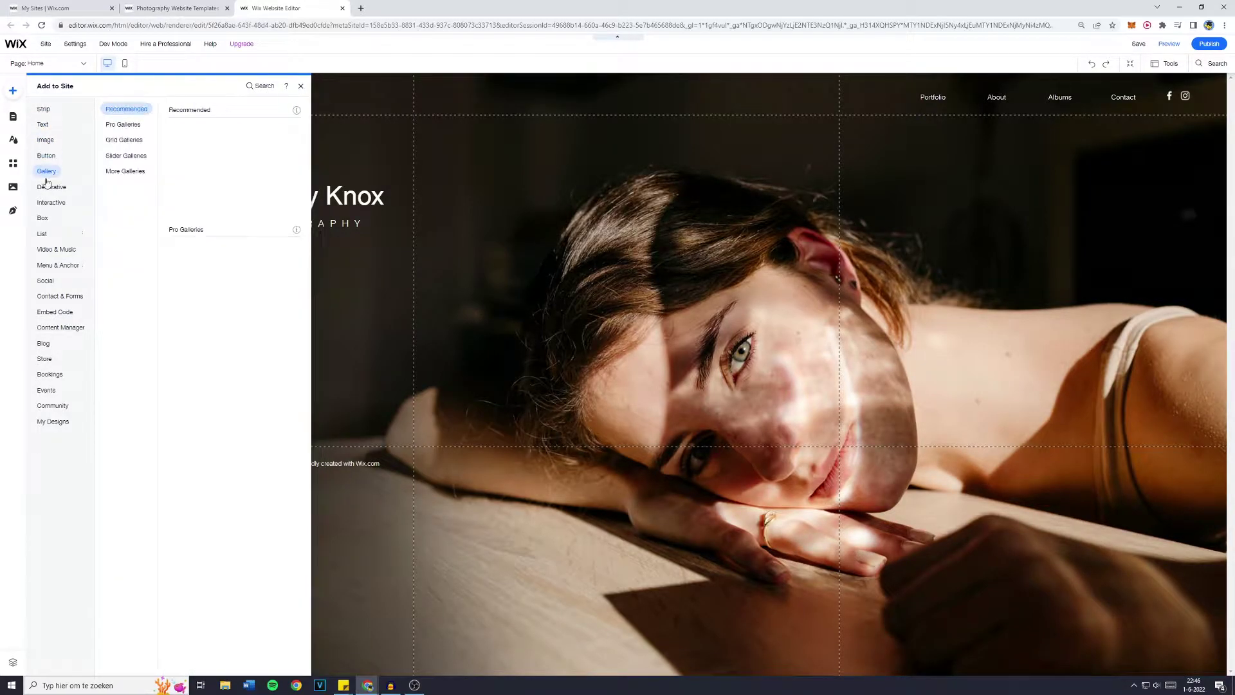
pyautogui.moveTo(55, 249)
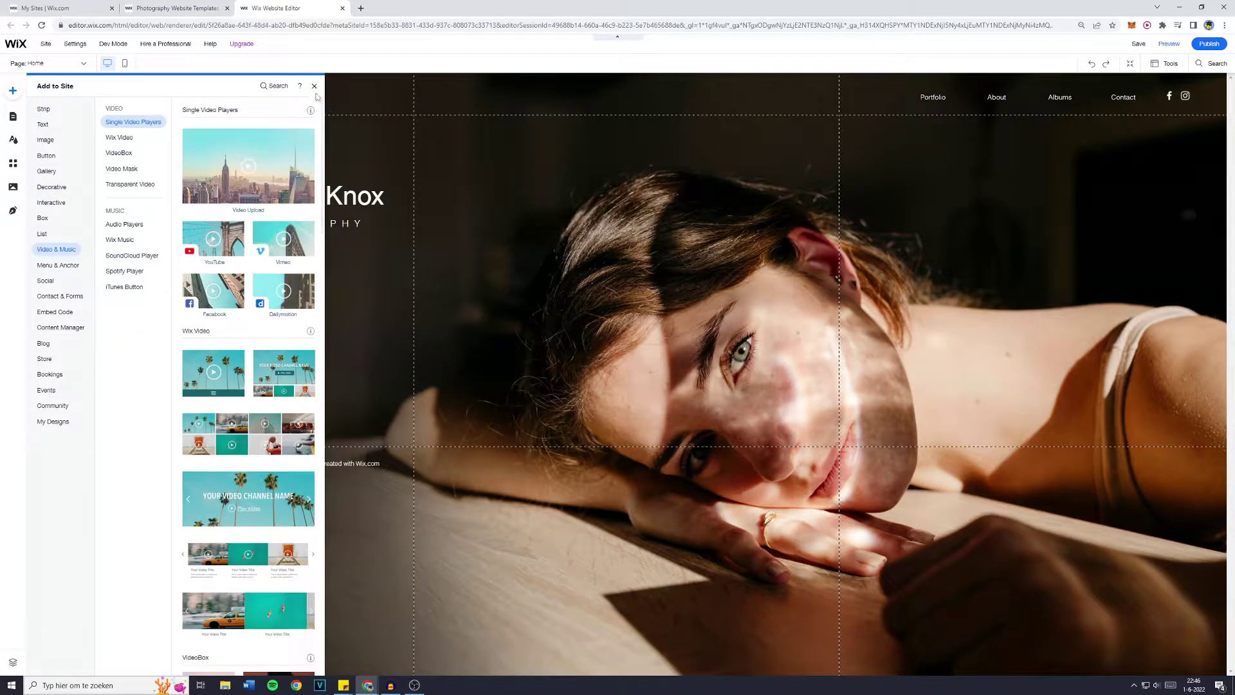
pyautogui.click(314, 87)
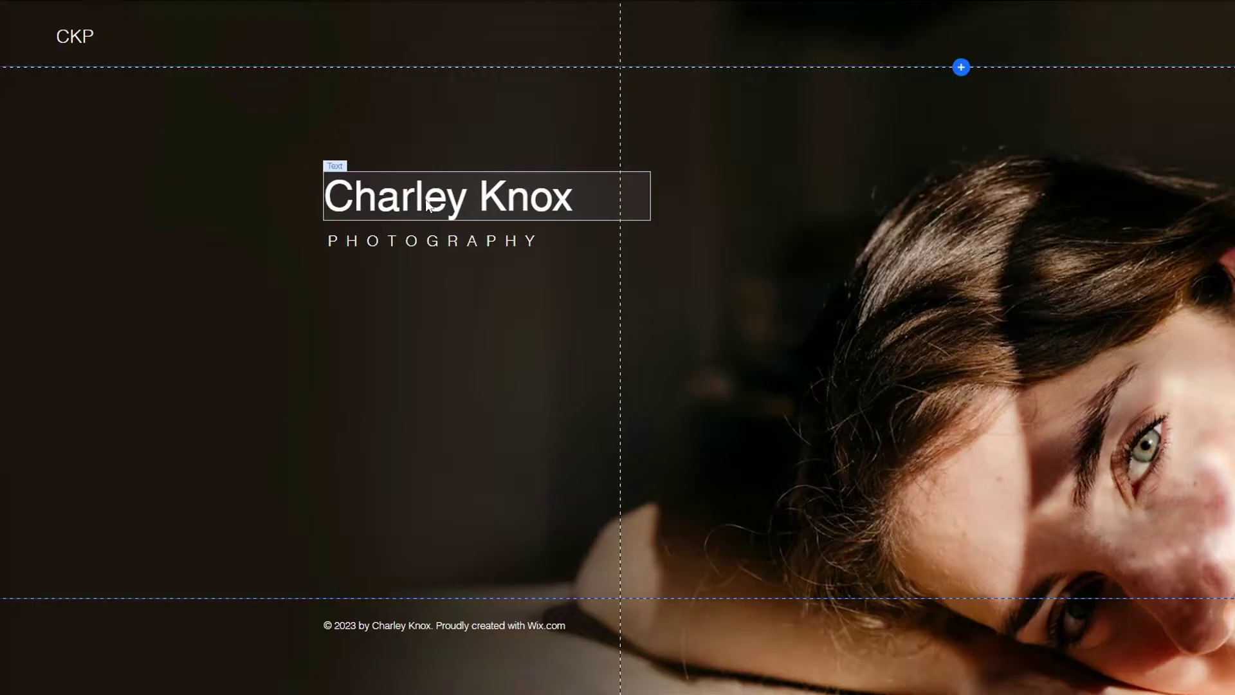
# - Replace the hero name heading with a new photographer name
pyautogui.click(426, 201)
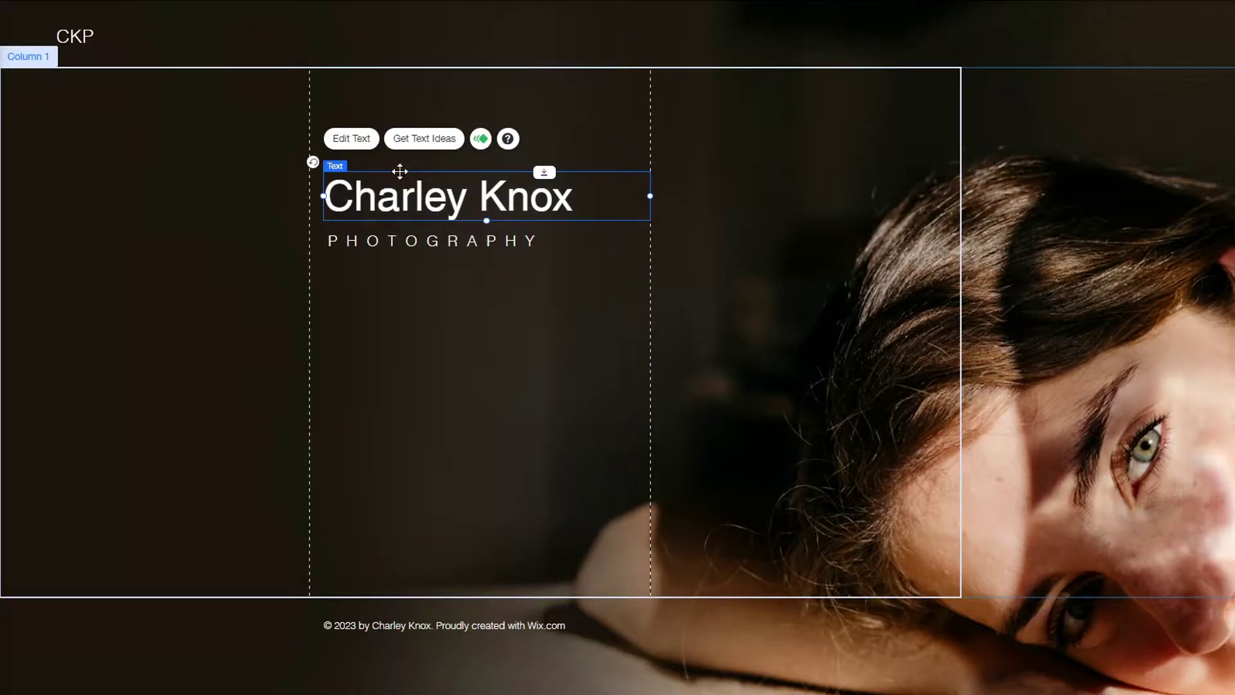
pyautogui.click(358, 142)
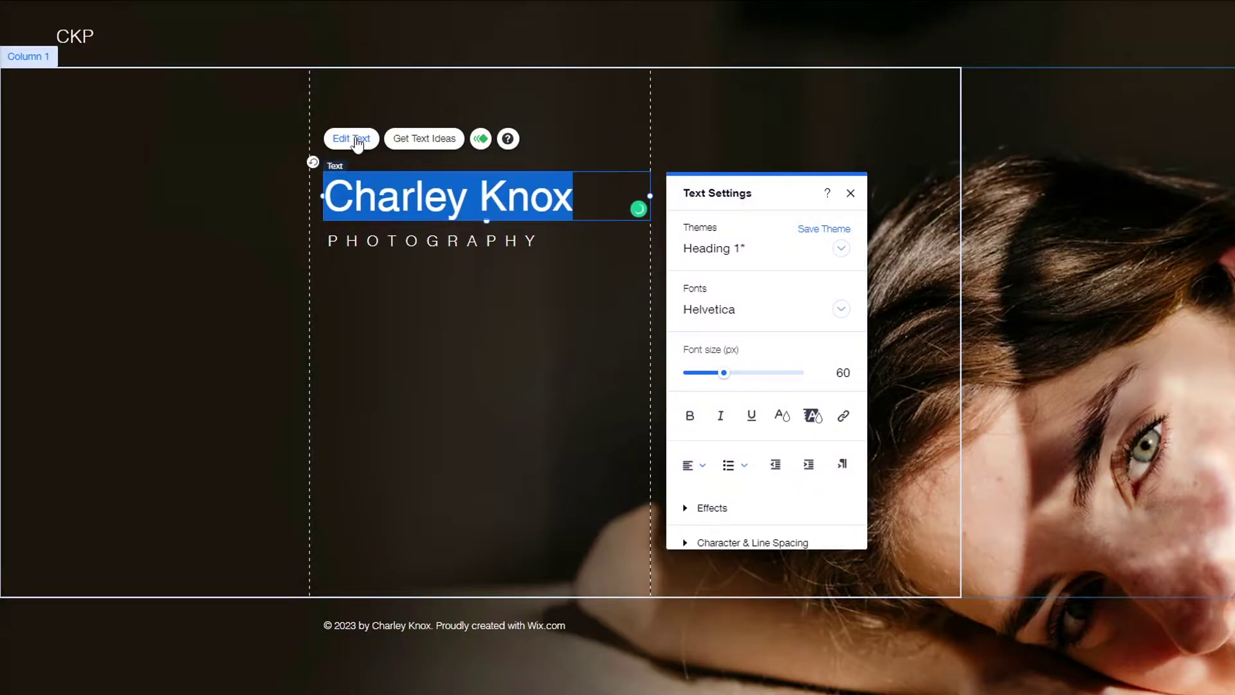
pyautogui.write('L')
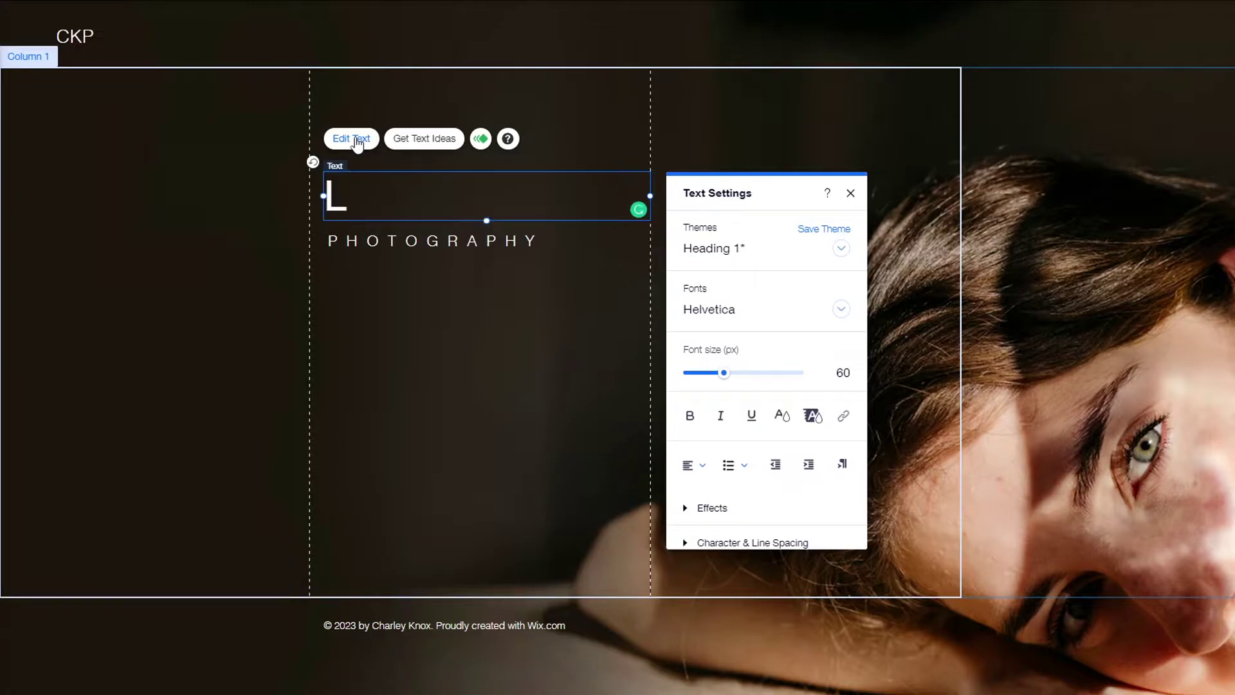
pyautogui.write('ukassen')
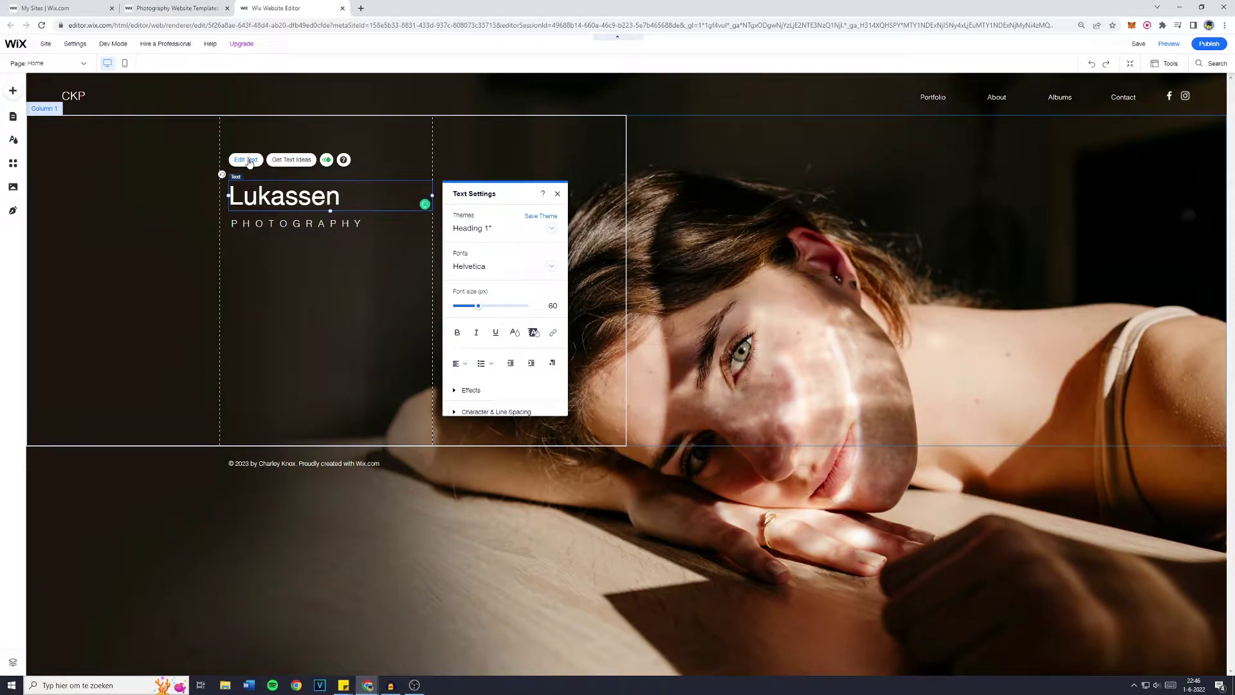
# - Move the PHOTOGRAPHY subtitle up under the heading and colour it red
pyautogui.click(275, 225)
pyautogui.moveTo(275, 225)
pyautogui.mouseDown()
pyautogui.moveTo(286, 277)
pyautogui.moveTo(262, 266)
pyautogui.moveTo(266, 216)
pyautogui.mouseUp()
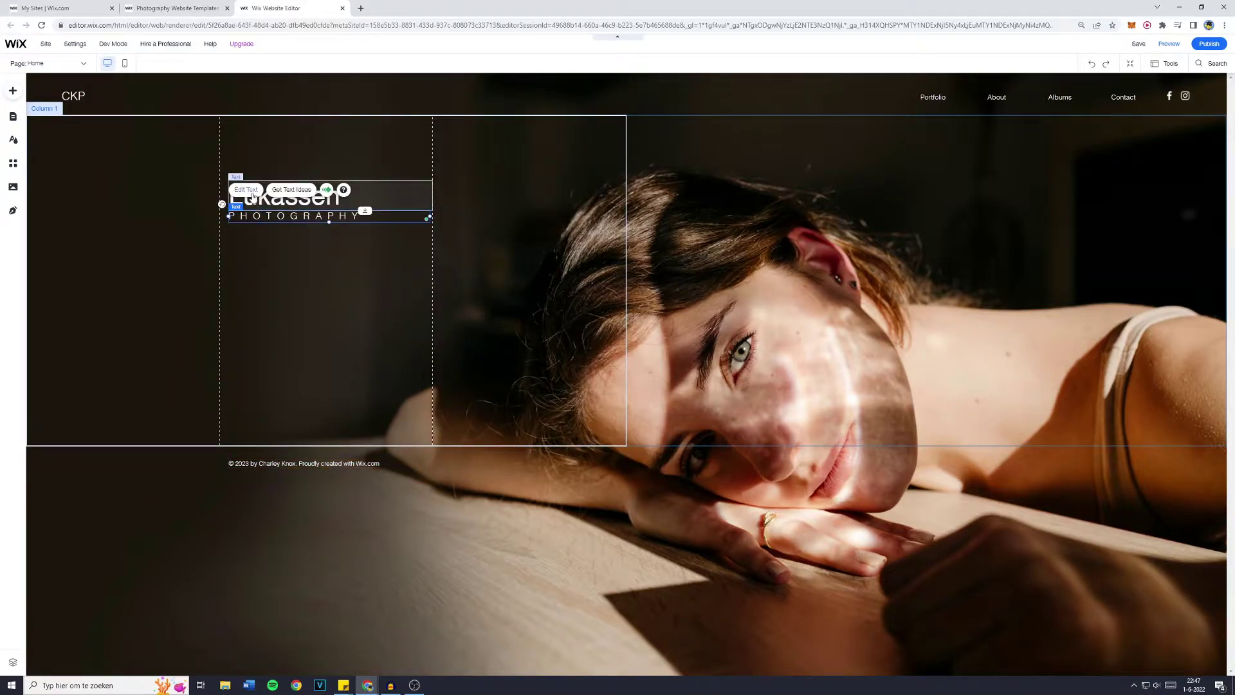
pyautogui.click(247, 189)
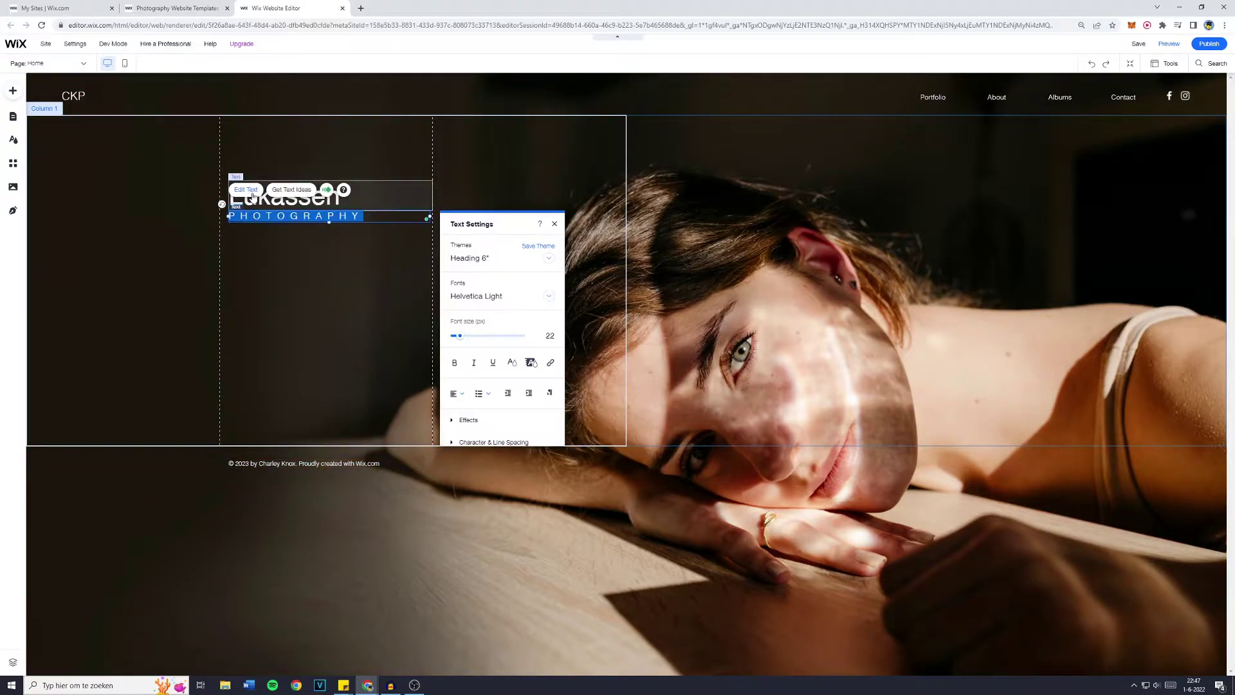
pyautogui.click(454, 363)
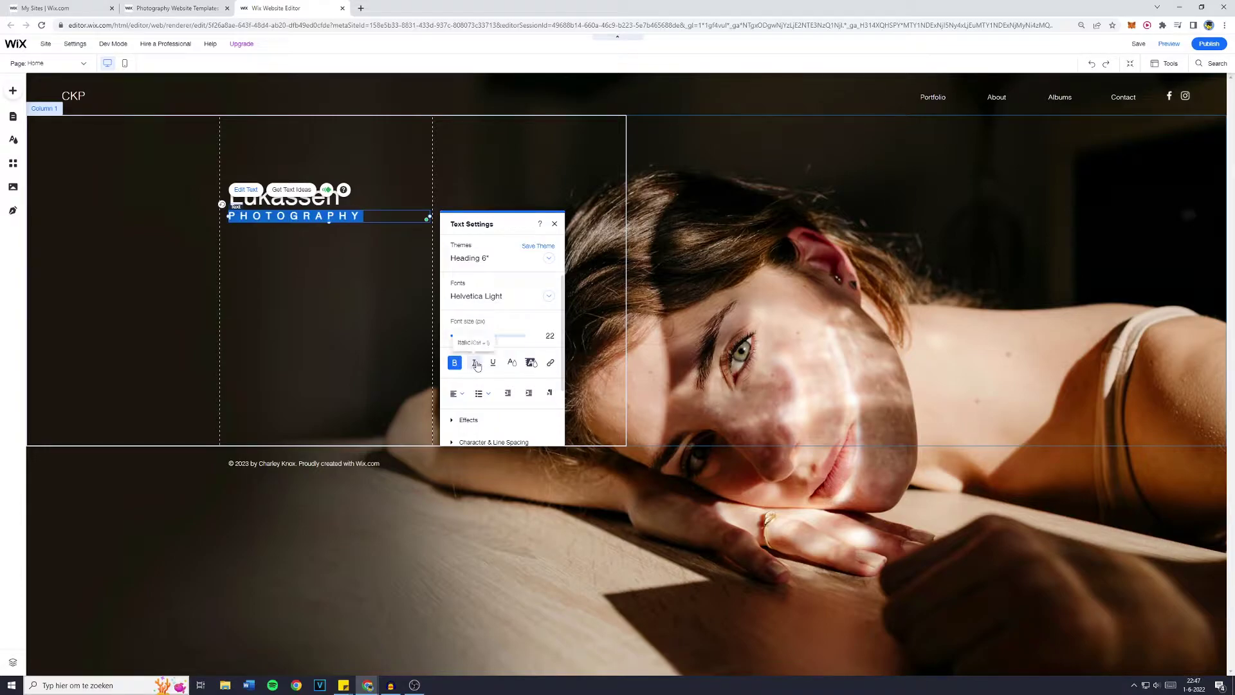
pyautogui.click(473, 365)
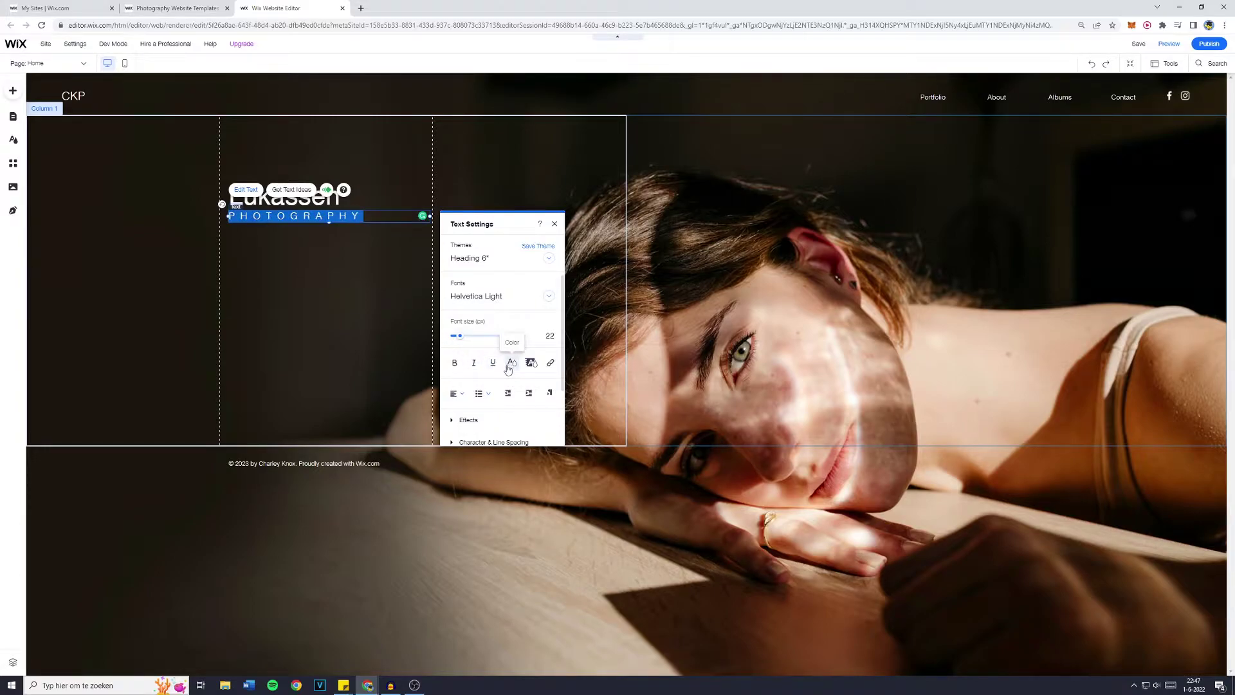
pyautogui.click(510, 364)
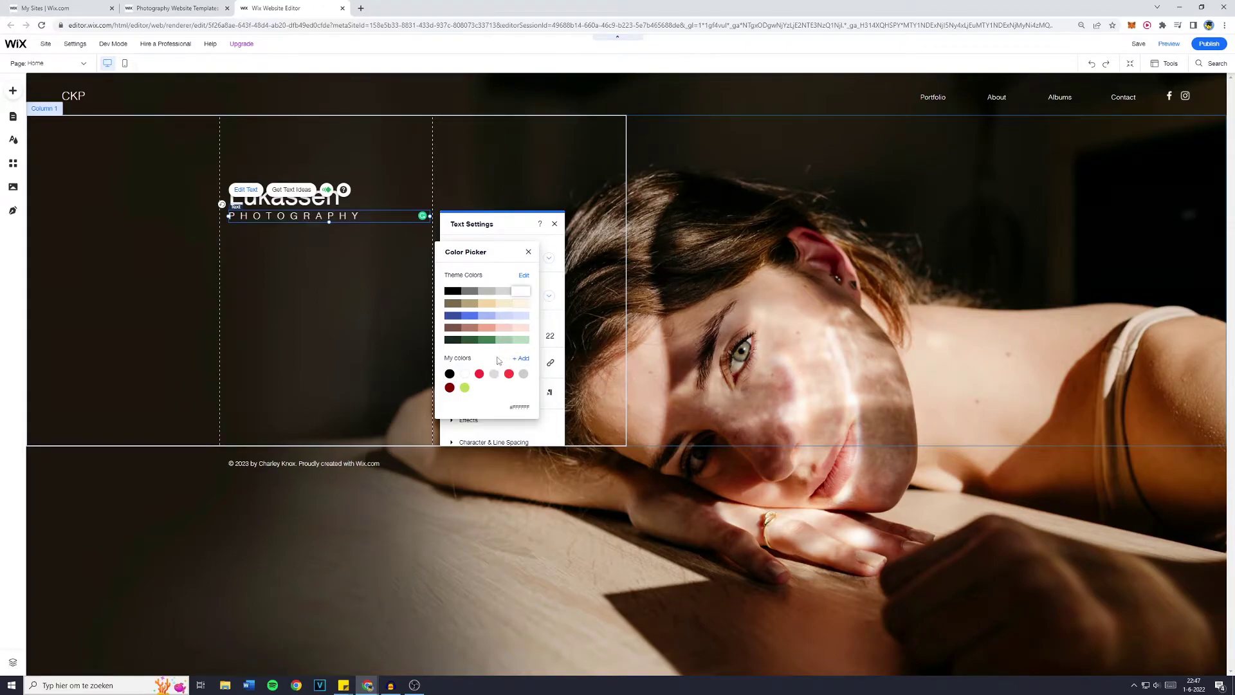
pyautogui.click(479, 374)
pyautogui.click(368, 262)
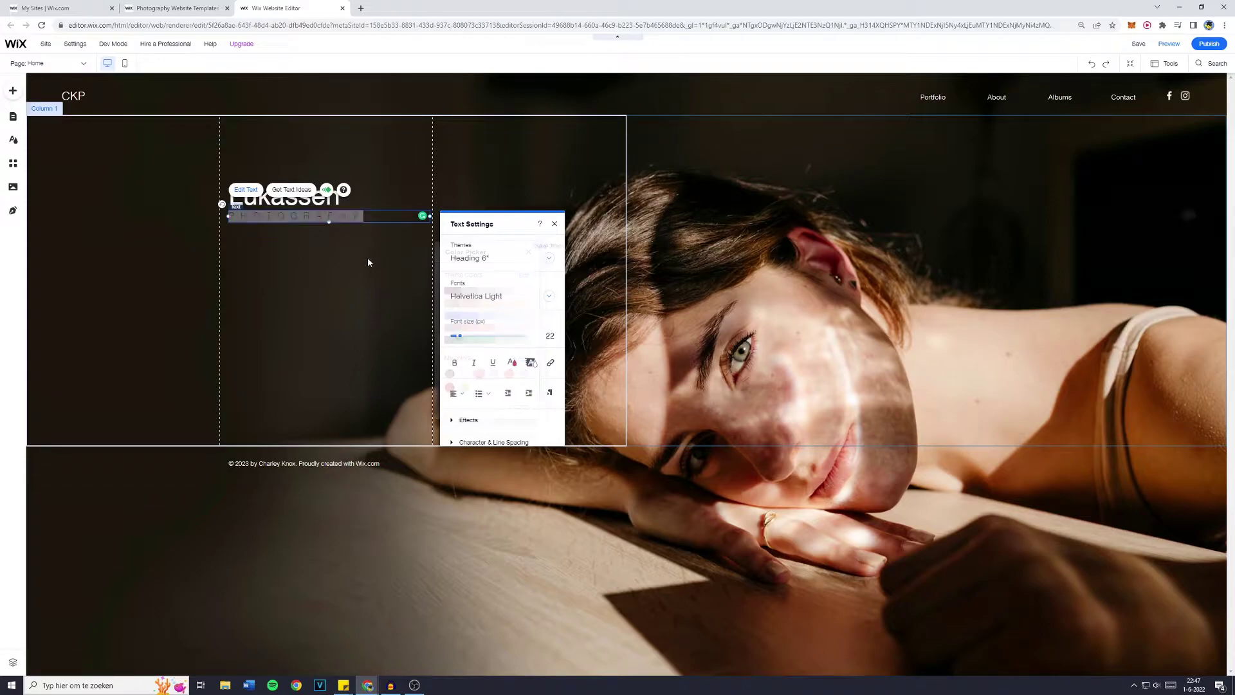
pyautogui.click(356, 162)
# - Try repositioning the PHOTOGRAPHY text box and the header's columns
pyautogui.click(262, 219)
pyautogui.moveTo(262, 219); pyautogui.dragTo(251, 218)
pyautogui.click(248, 245)
pyautogui.click(256, 247)
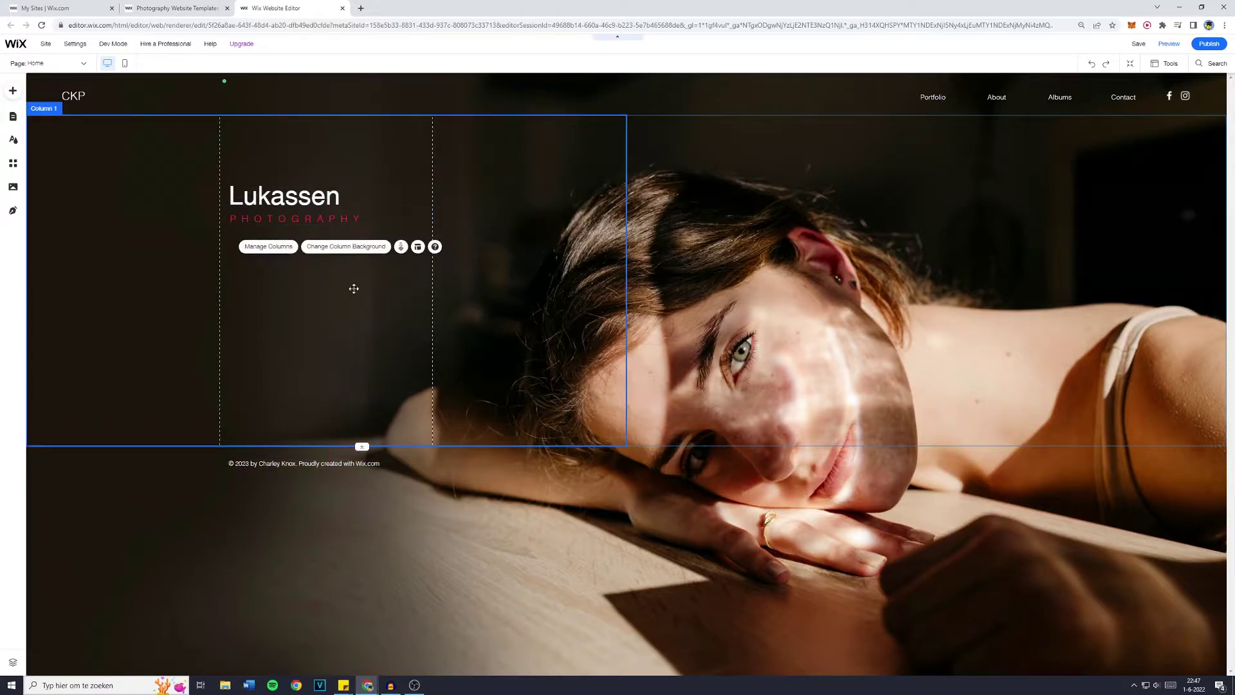
pyautogui.moveTo(362, 160)
pyautogui.mouseDown()
pyautogui.moveTo(442, 226)
pyautogui.moveTo(722, 152)
pyautogui.moveTo(517, 178)
pyautogui.moveTo(342, 149)
pyautogui.mouseUp()
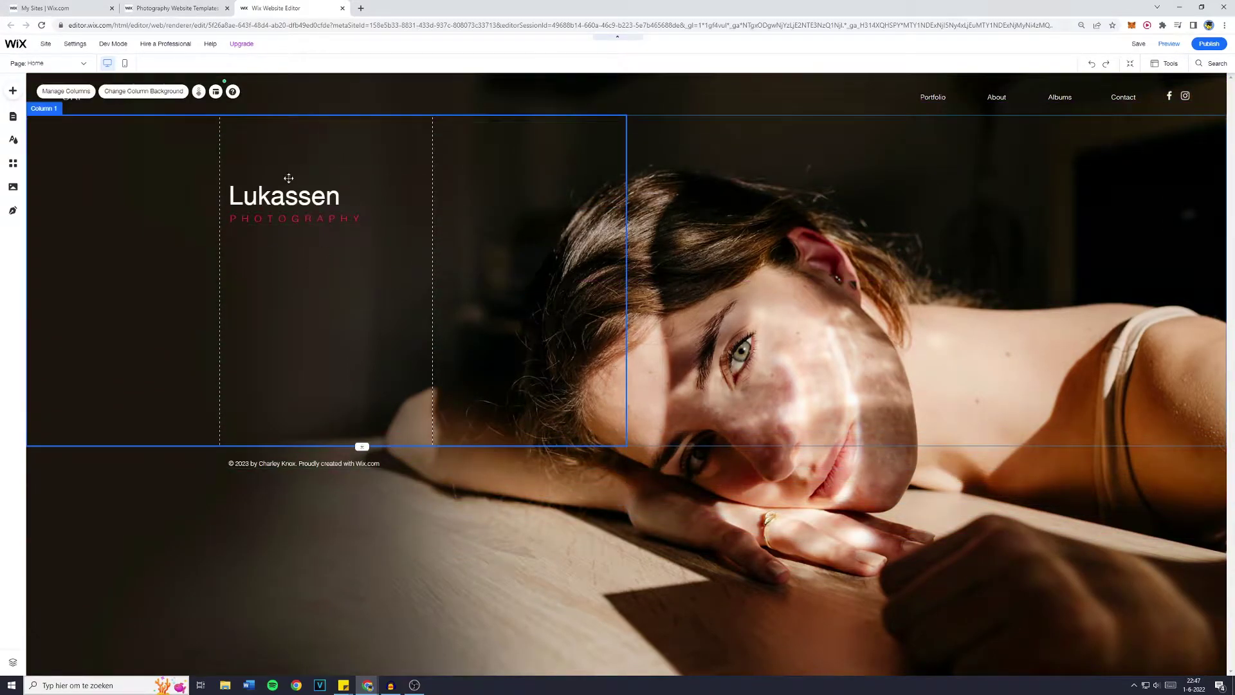
pyautogui.click(670, 216)
# - Switch from the Home page to the Places page and select its heading
pyautogui.click(488, 322)
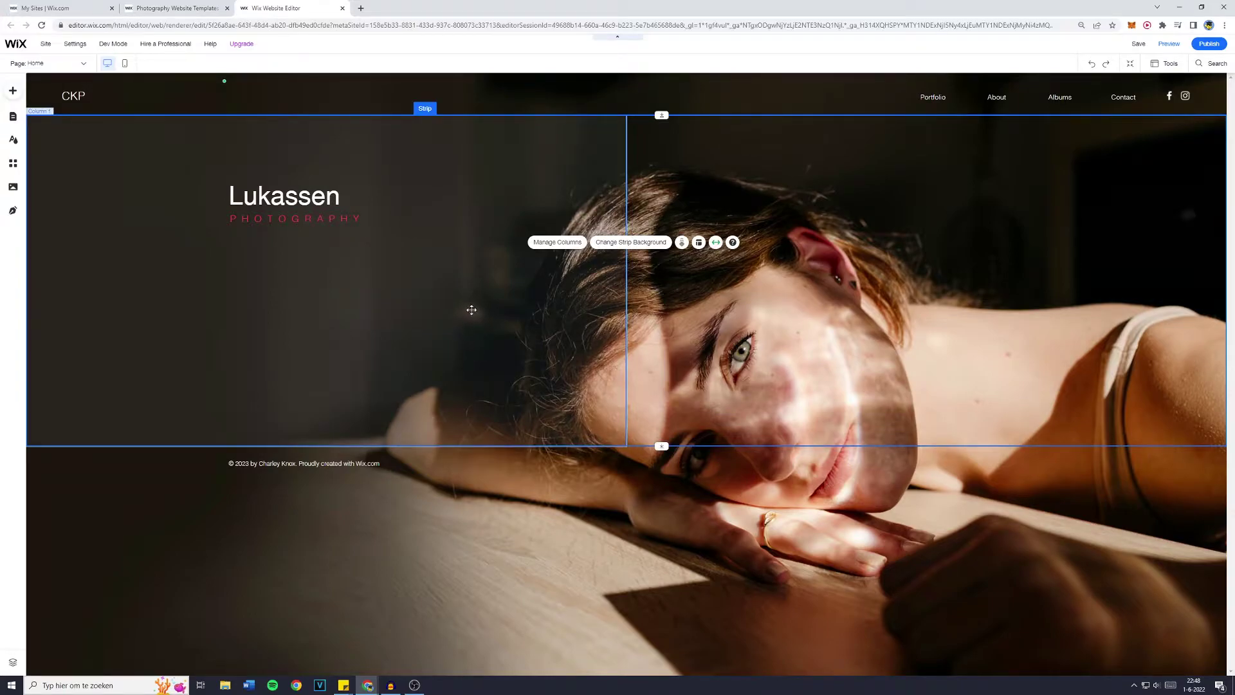
pyautogui.click(937, 102)
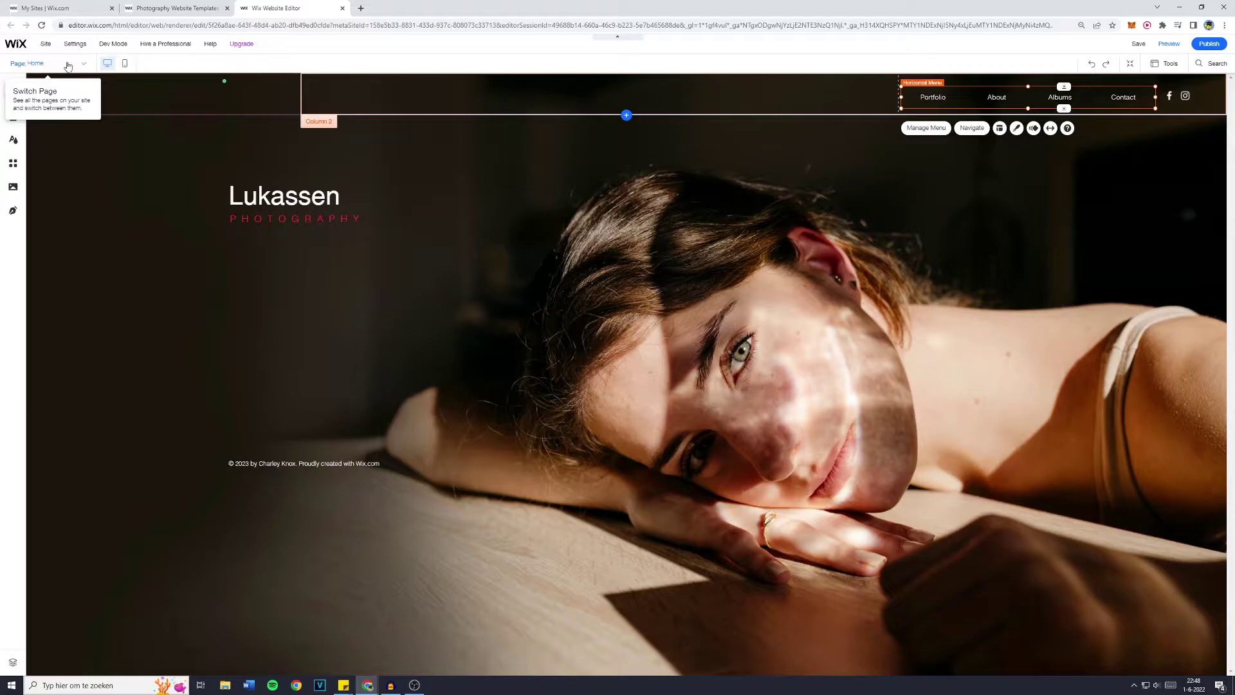
pyautogui.click(68, 65)
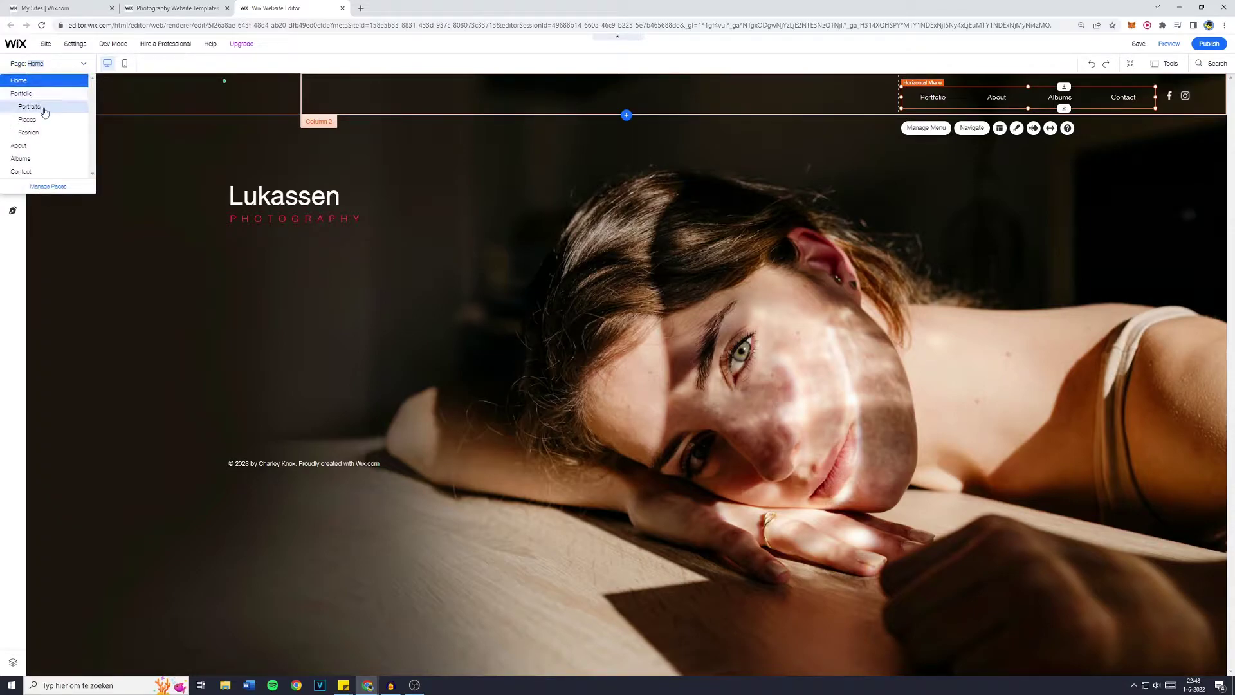
pyautogui.press('Escape')
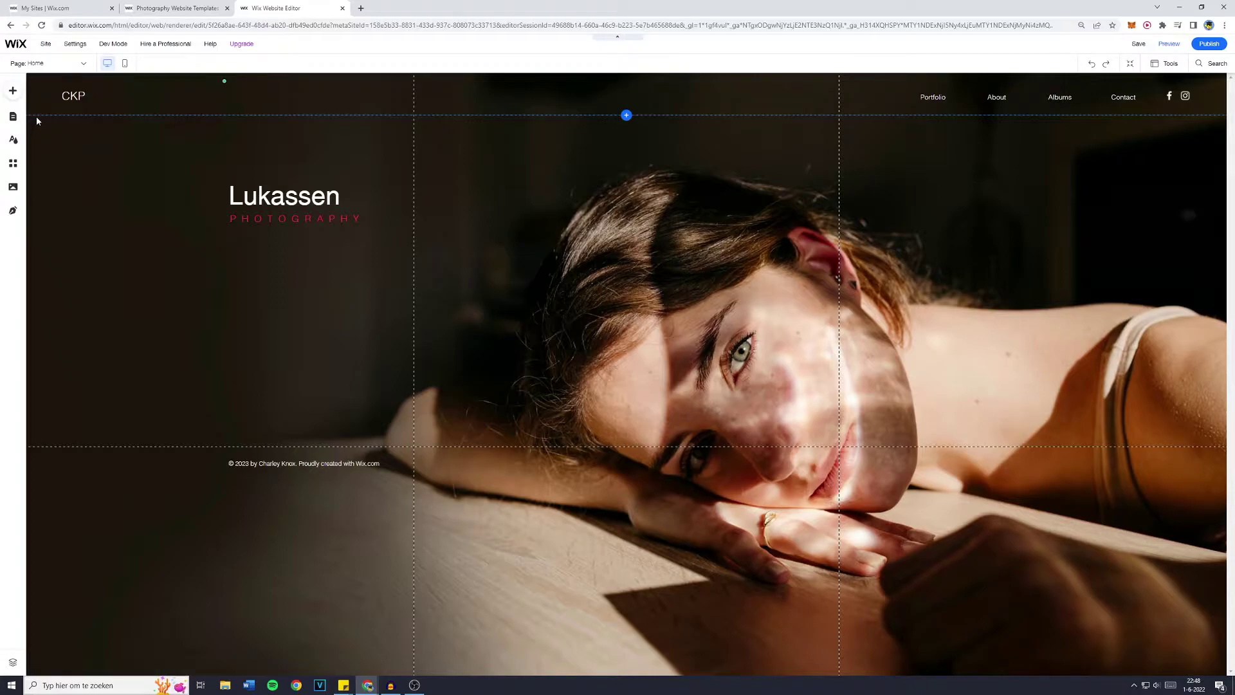
pyautogui.click(45, 64)
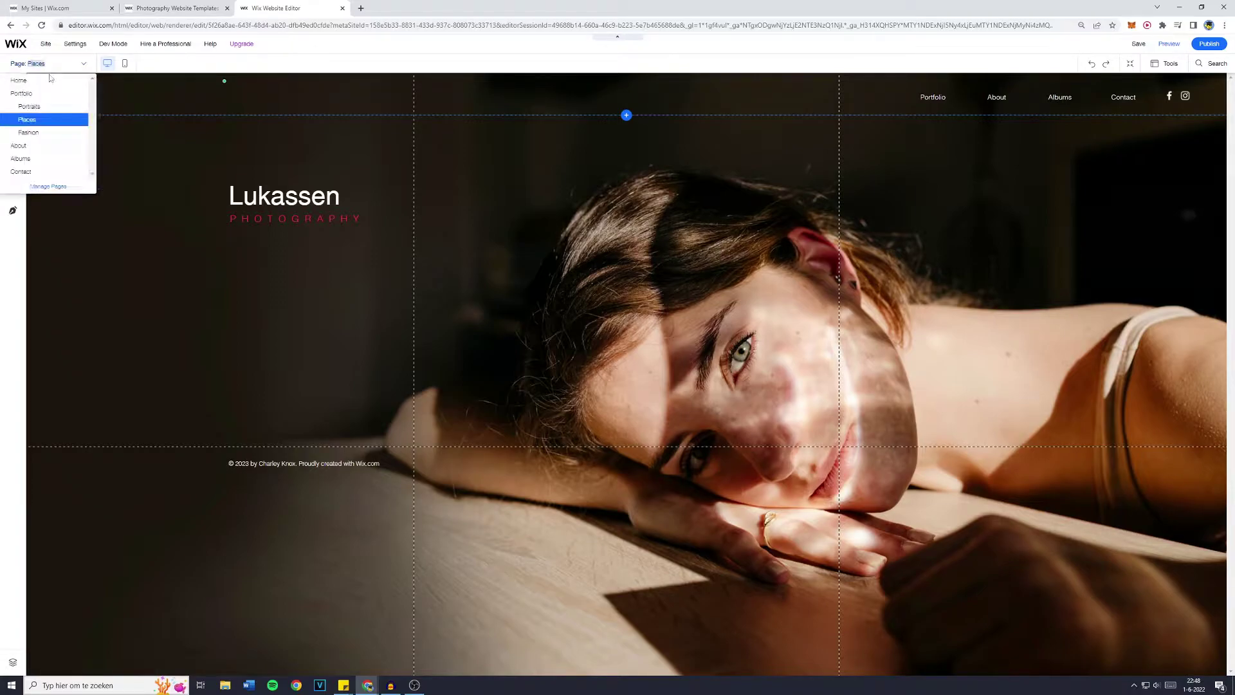
pyautogui.click(40, 122)
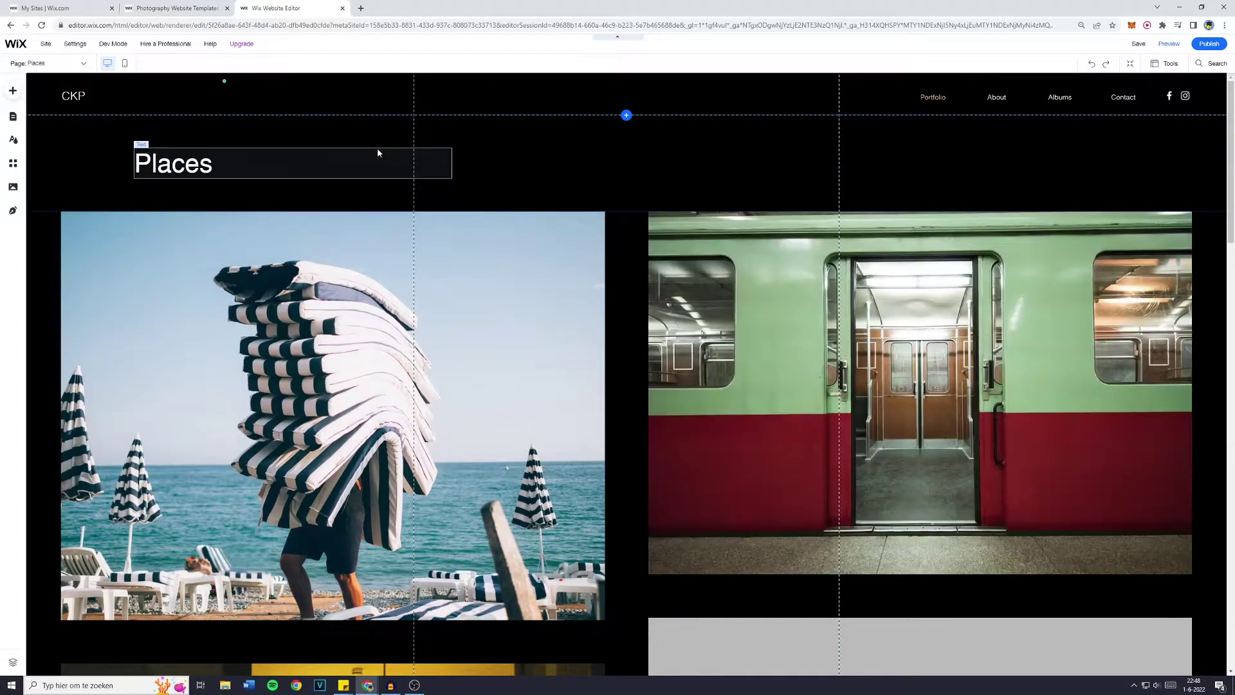
pyautogui.click(228, 162)
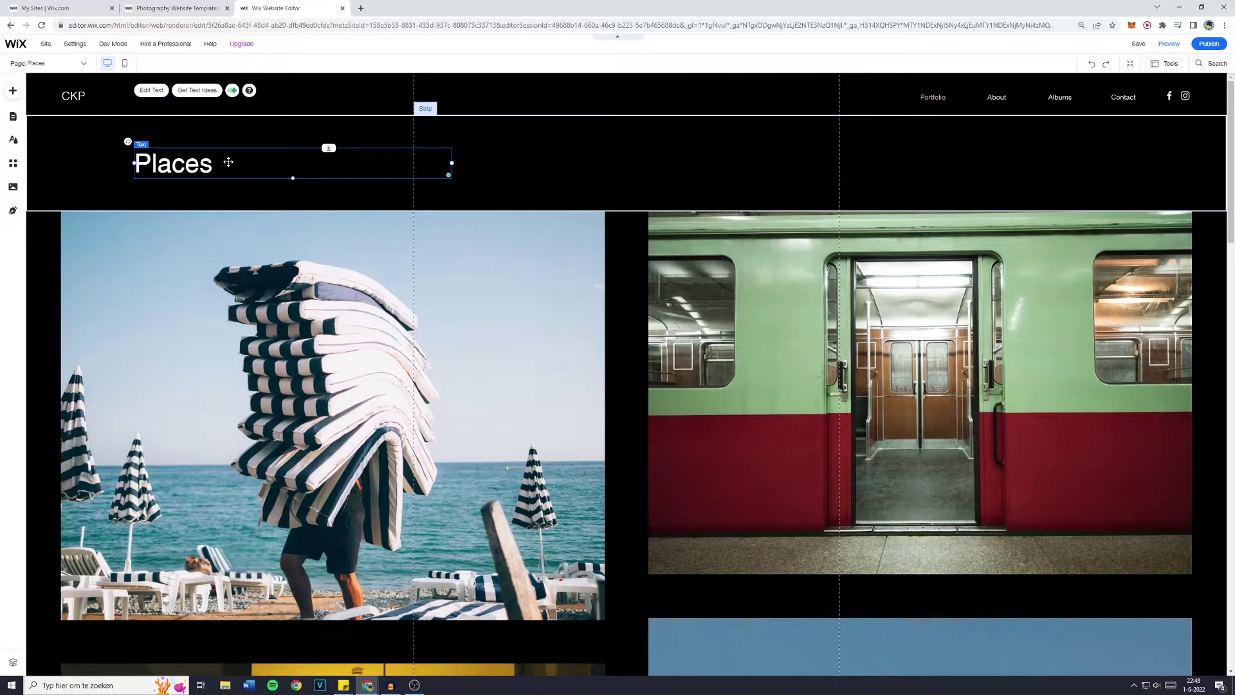
# - Try Get Text Ideas for a Photography Studio site, then close the suggestions
pyautogui.click(195, 93)
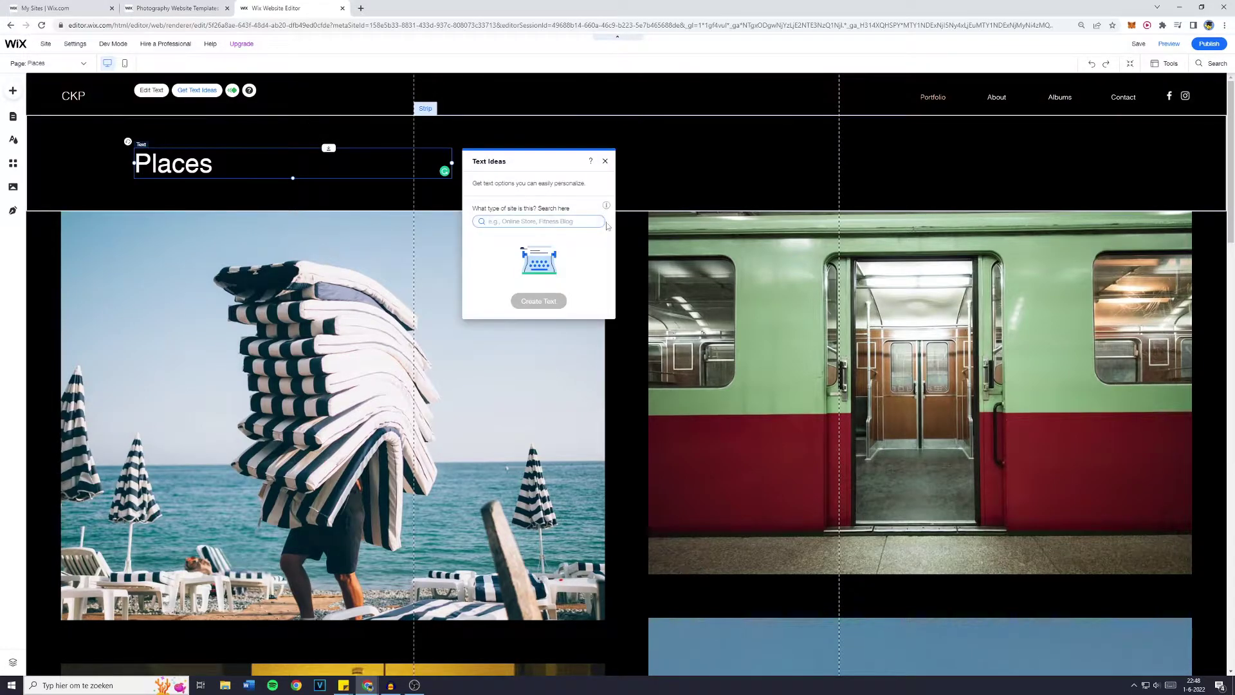
pyautogui.write('photograph')
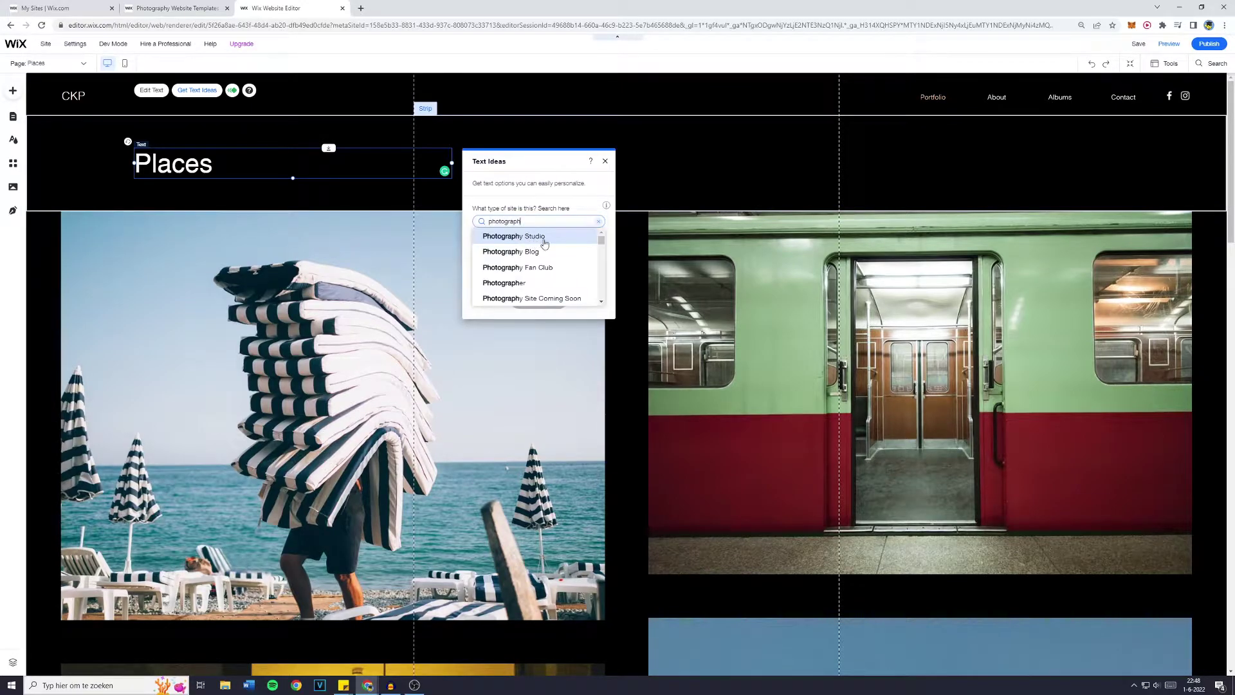
pyautogui.click(544, 238)
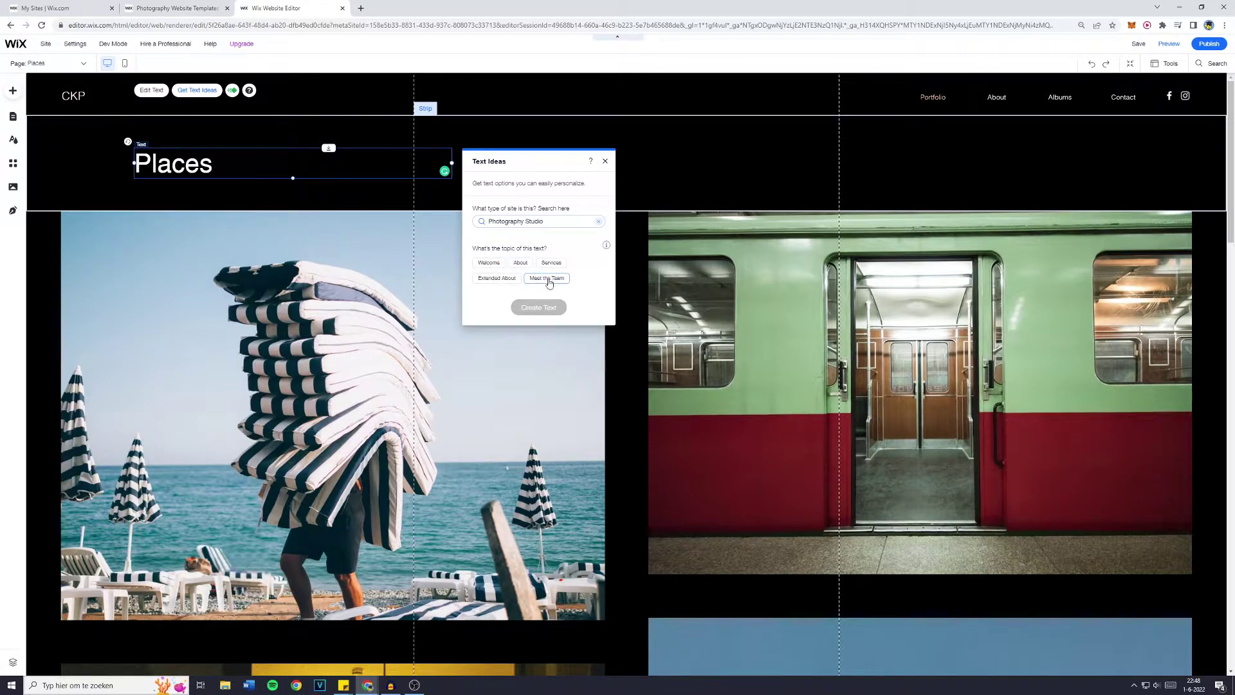
pyautogui.click(547, 279)
pyautogui.click(539, 308)
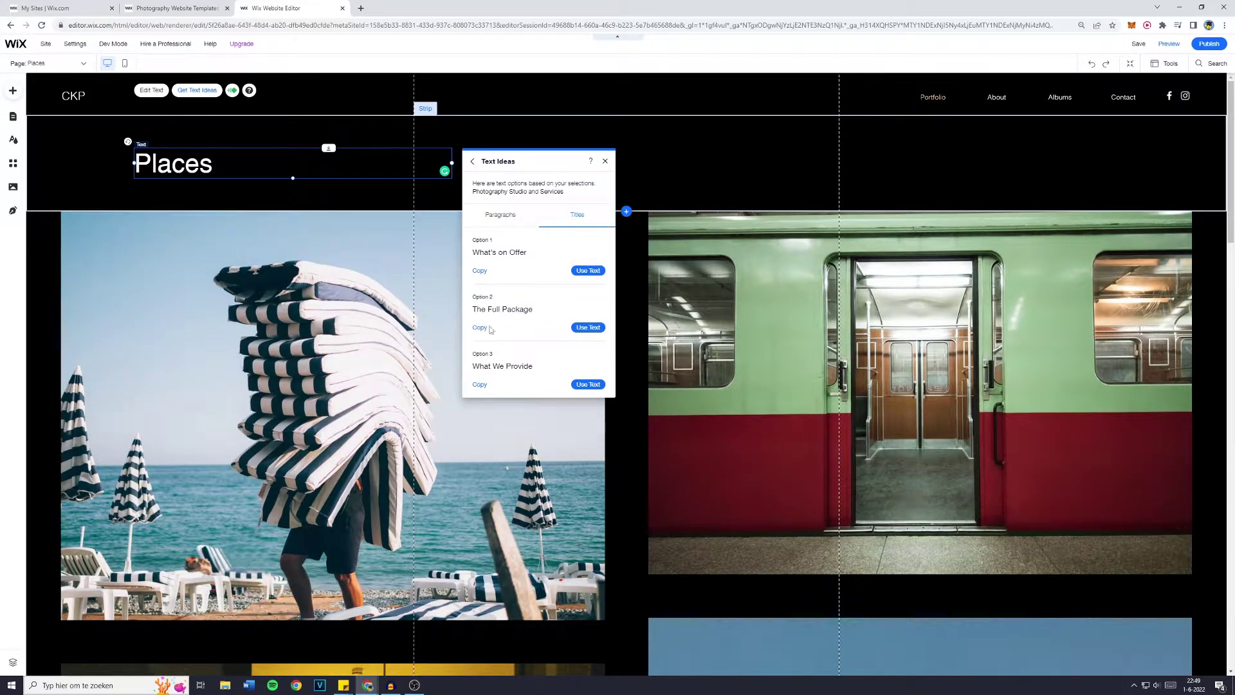
pyautogui.click(217, 192)
# - Rename the heading to 'Landscapes' and remove its extra empty line
pyautogui.click(234, 165)
pyautogui.doubleClick(234, 166)
pyautogui.write('Lands')
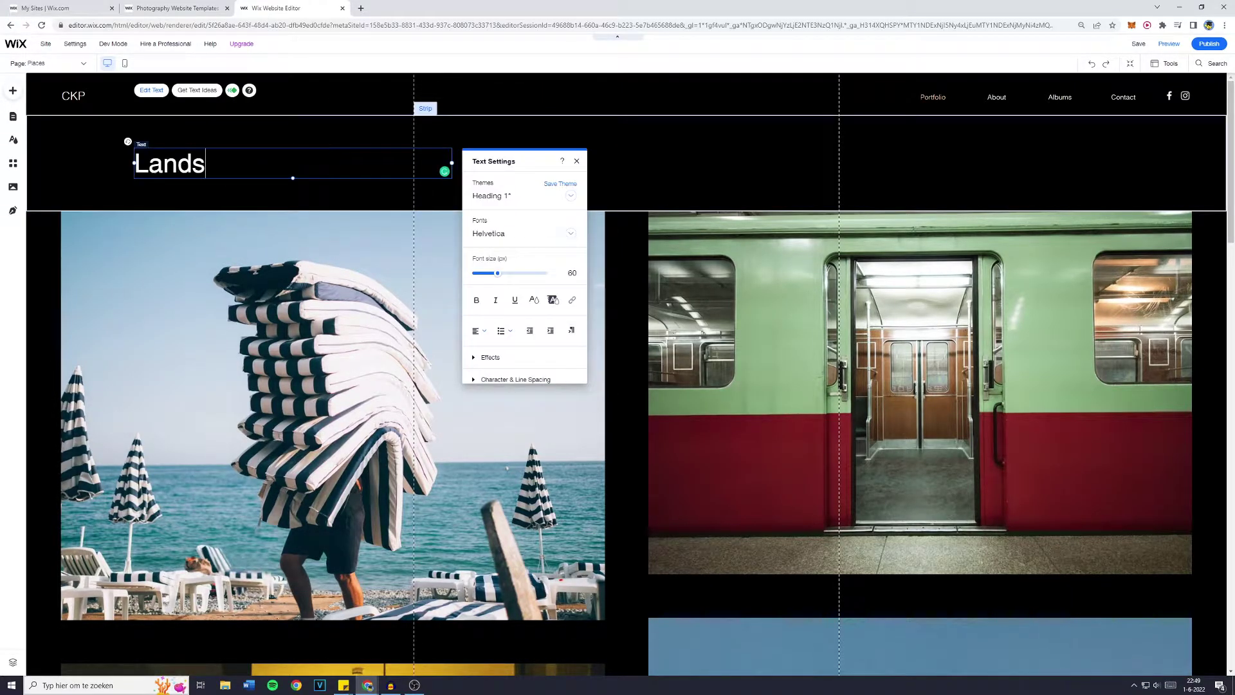
pyautogui.write('capes')
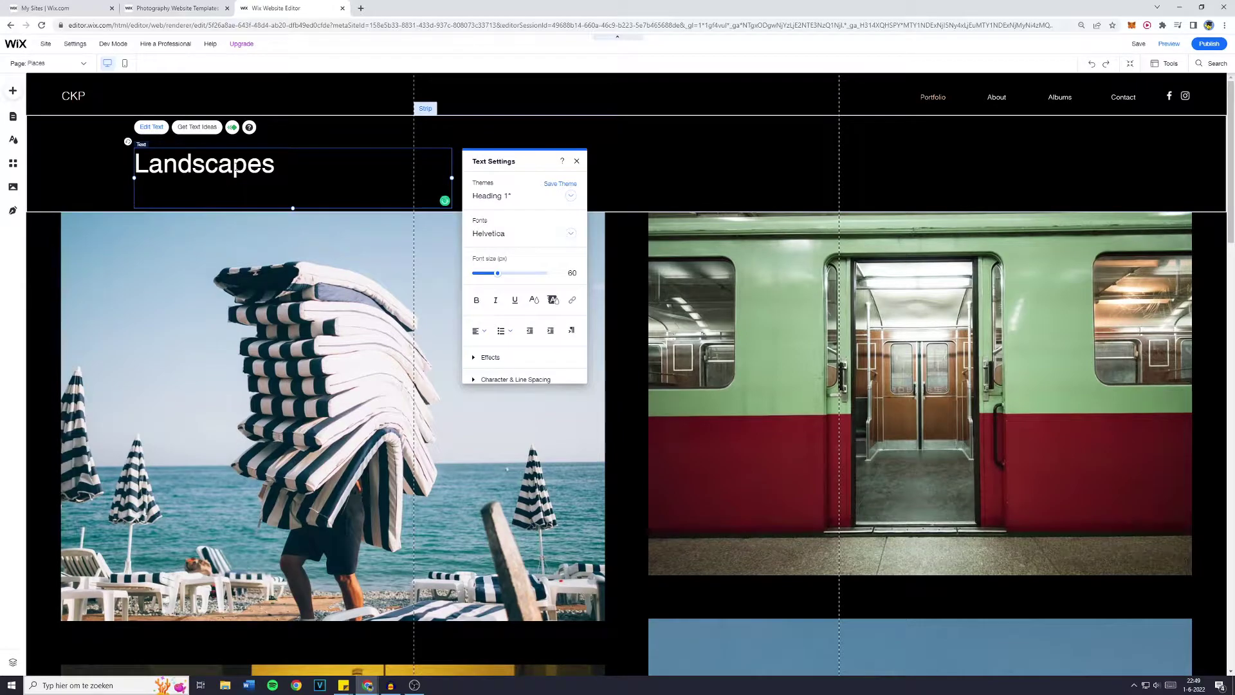
pyautogui.press('BackSpace')
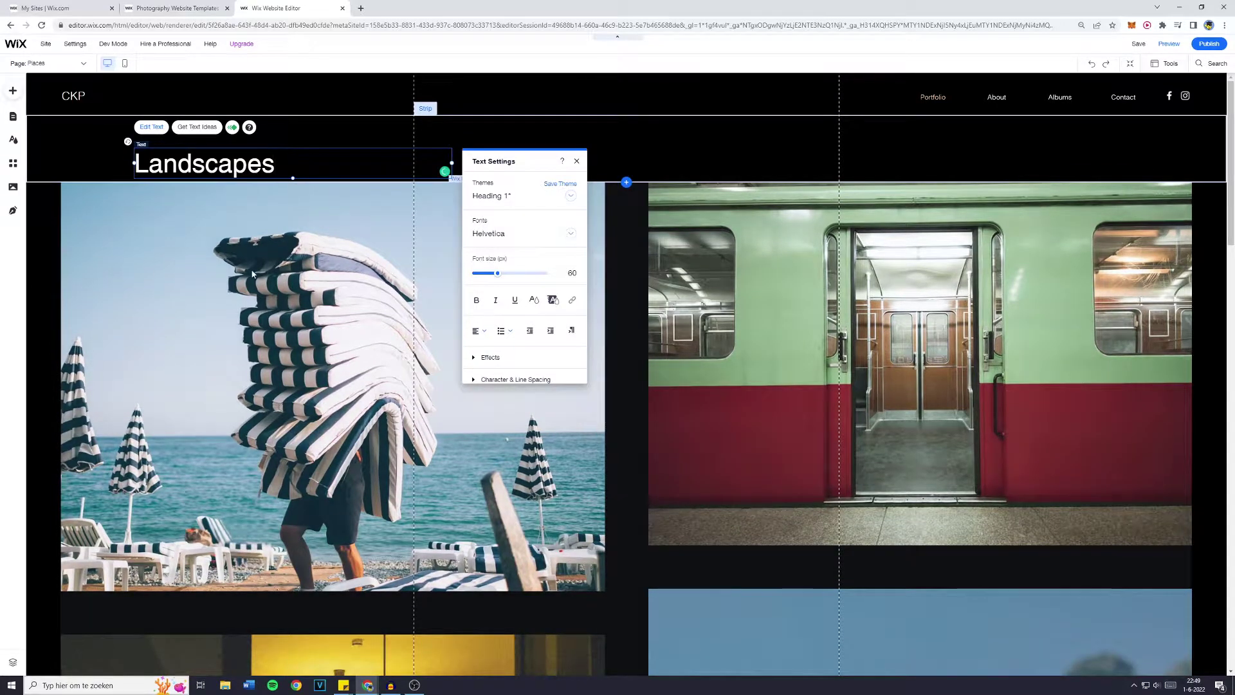
pyautogui.click(86, 135)
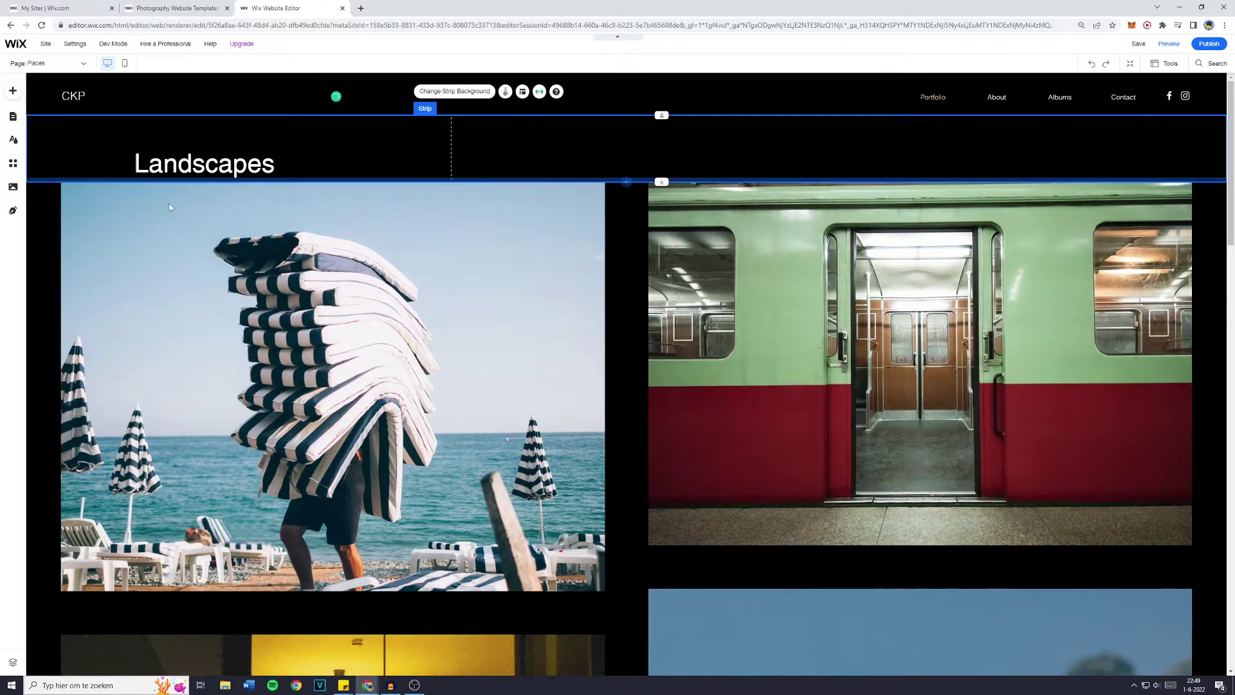
# - Save, delete all six Pro Gallery photos, and choose to add new images
pyautogui.click(310, 252)
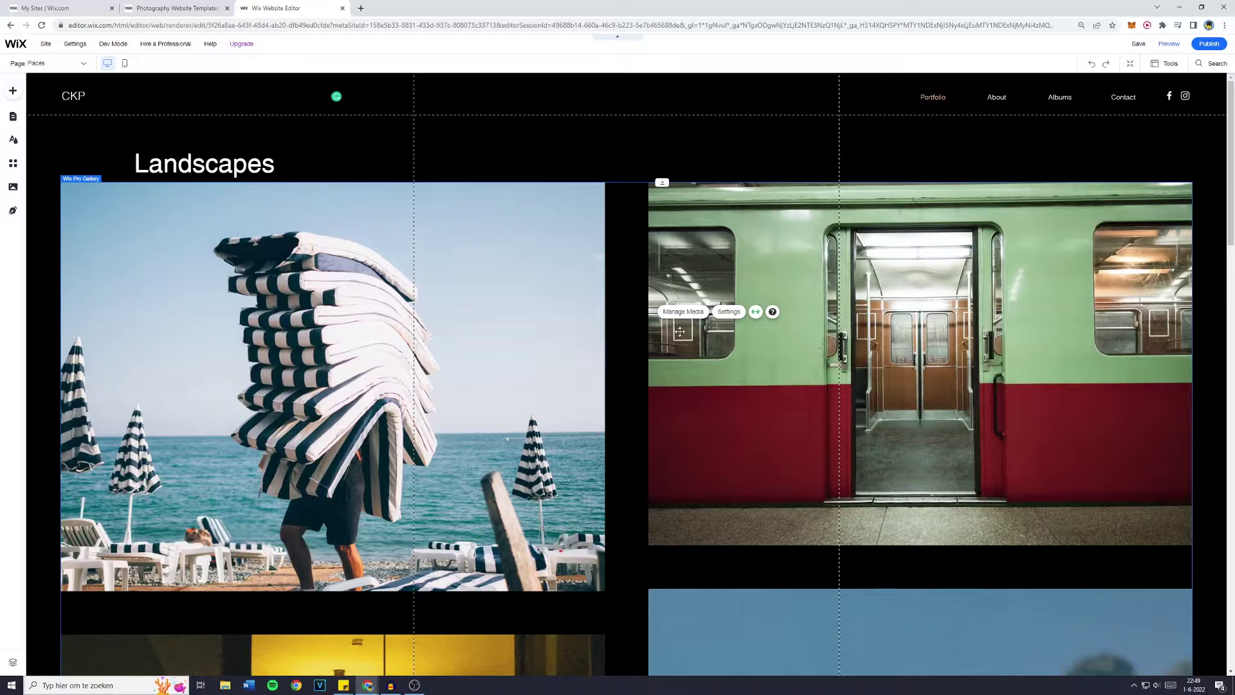
pyautogui.click(685, 315)
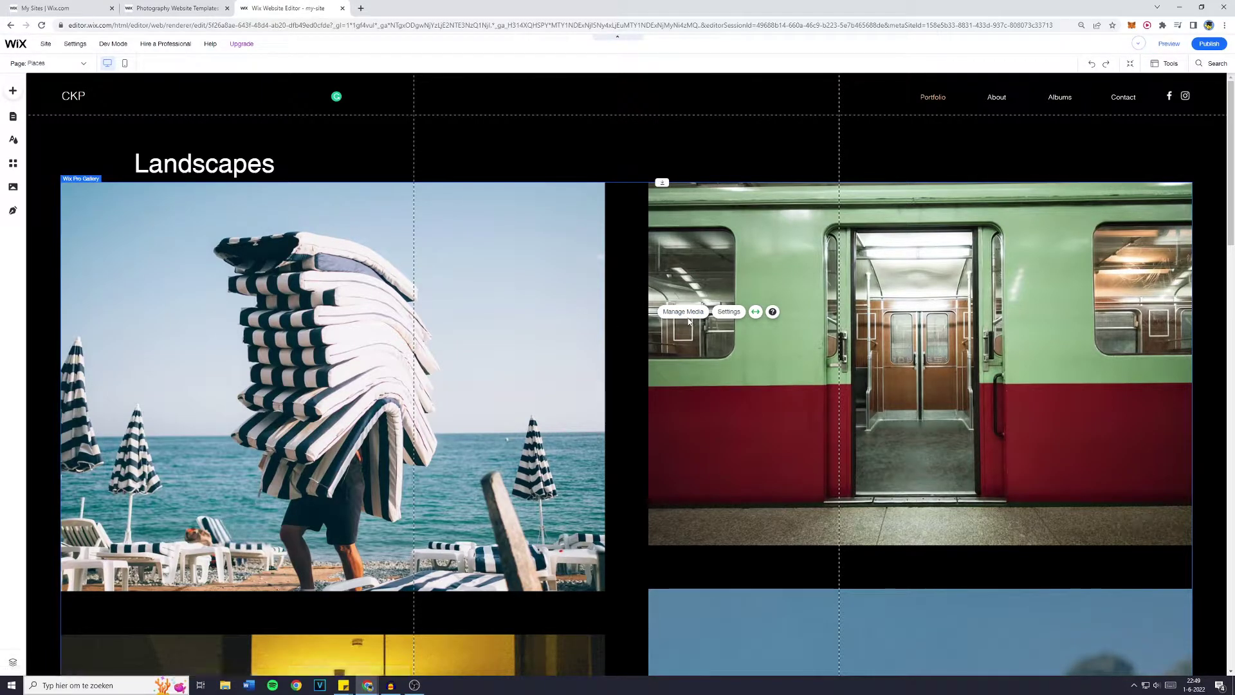
pyautogui.click(700, 309)
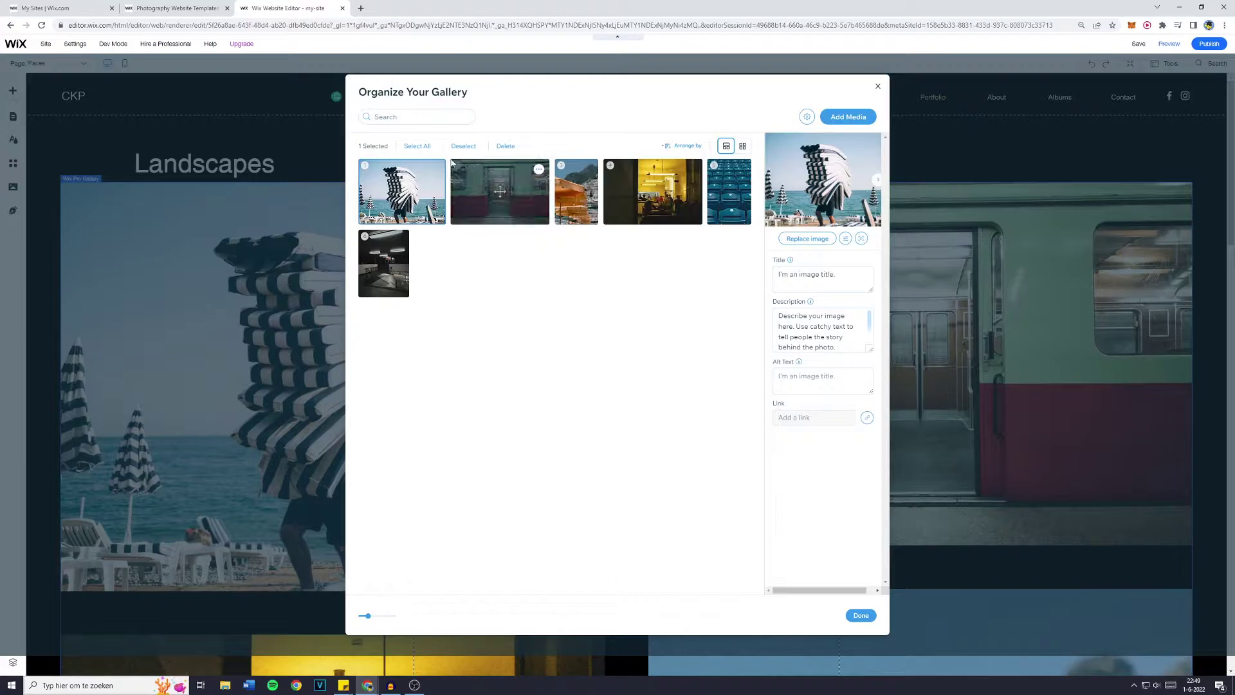
pyautogui.click(418, 150)
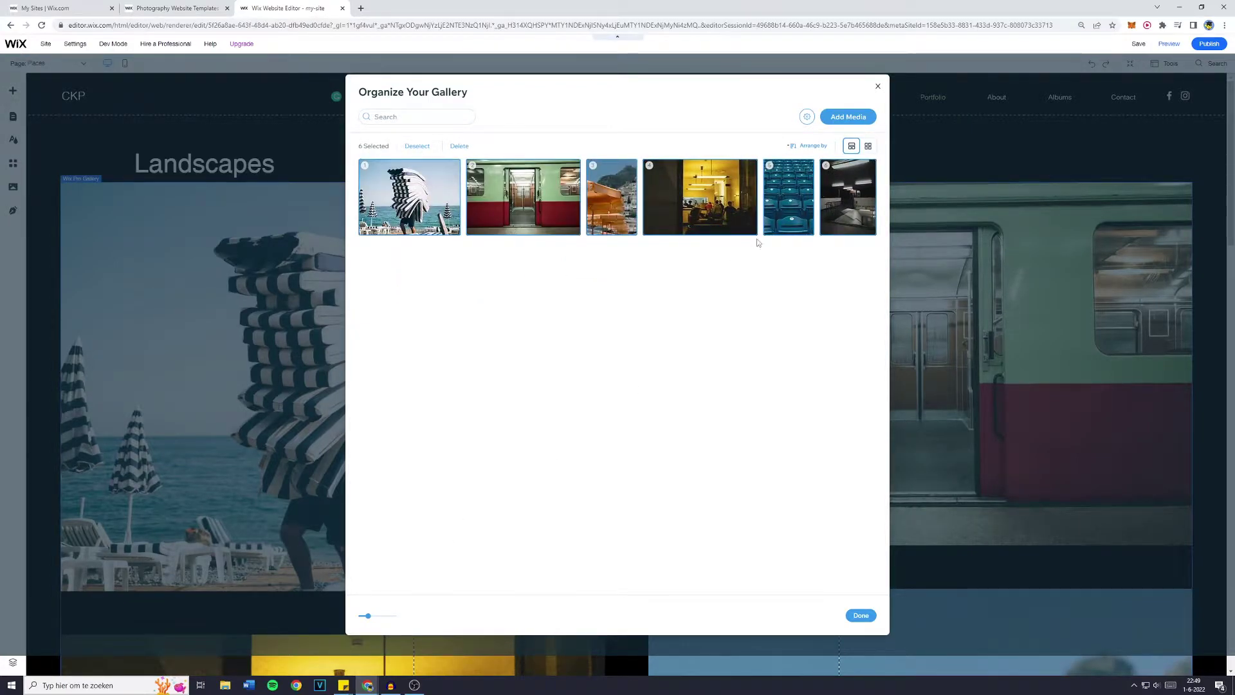
pyautogui.click(460, 147)
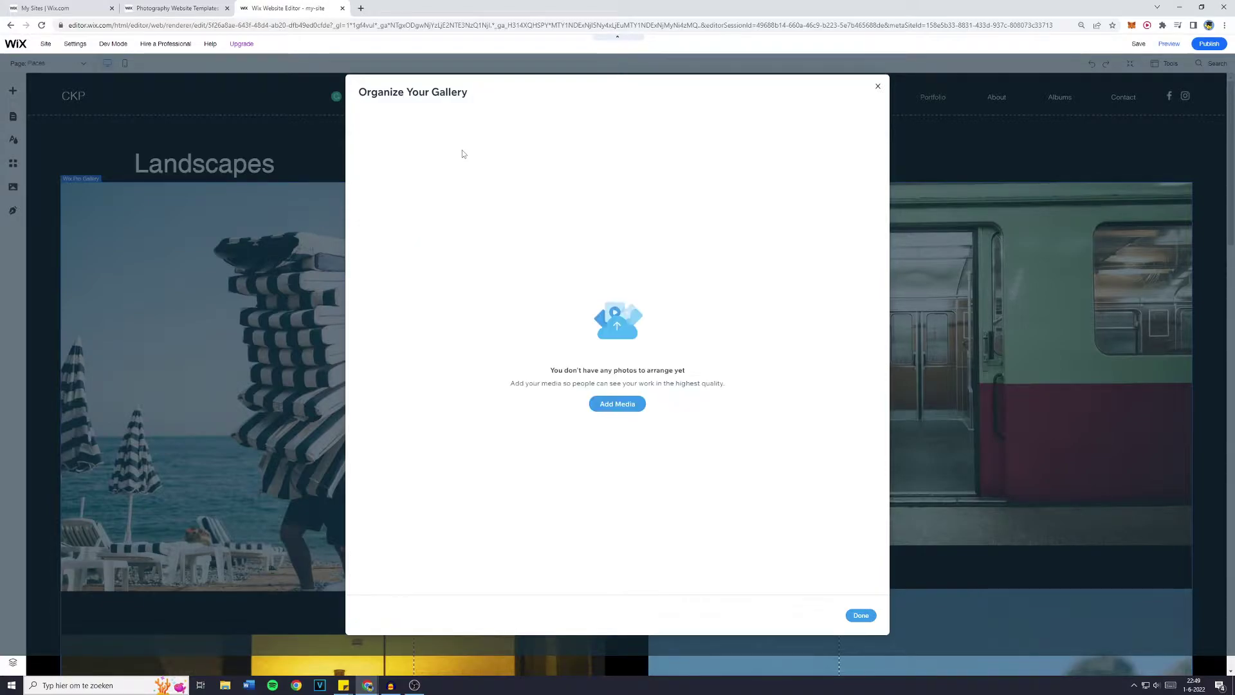
pyautogui.click(613, 404)
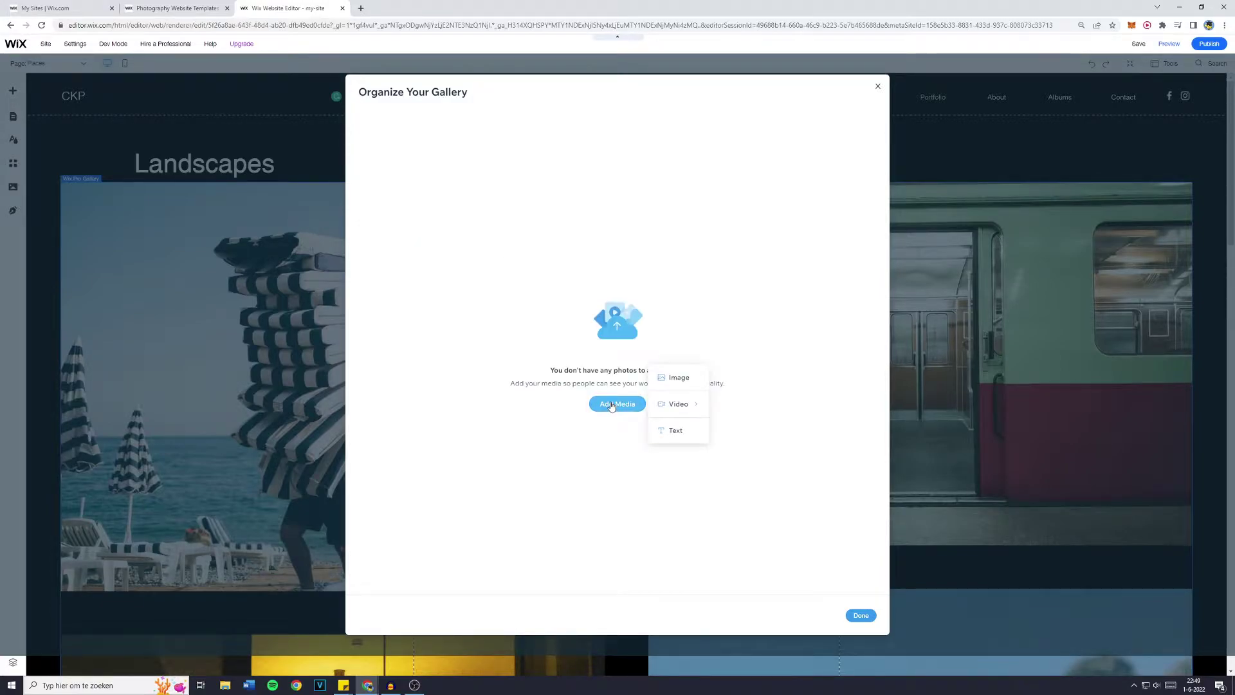
pyautogui.click(663, 379)
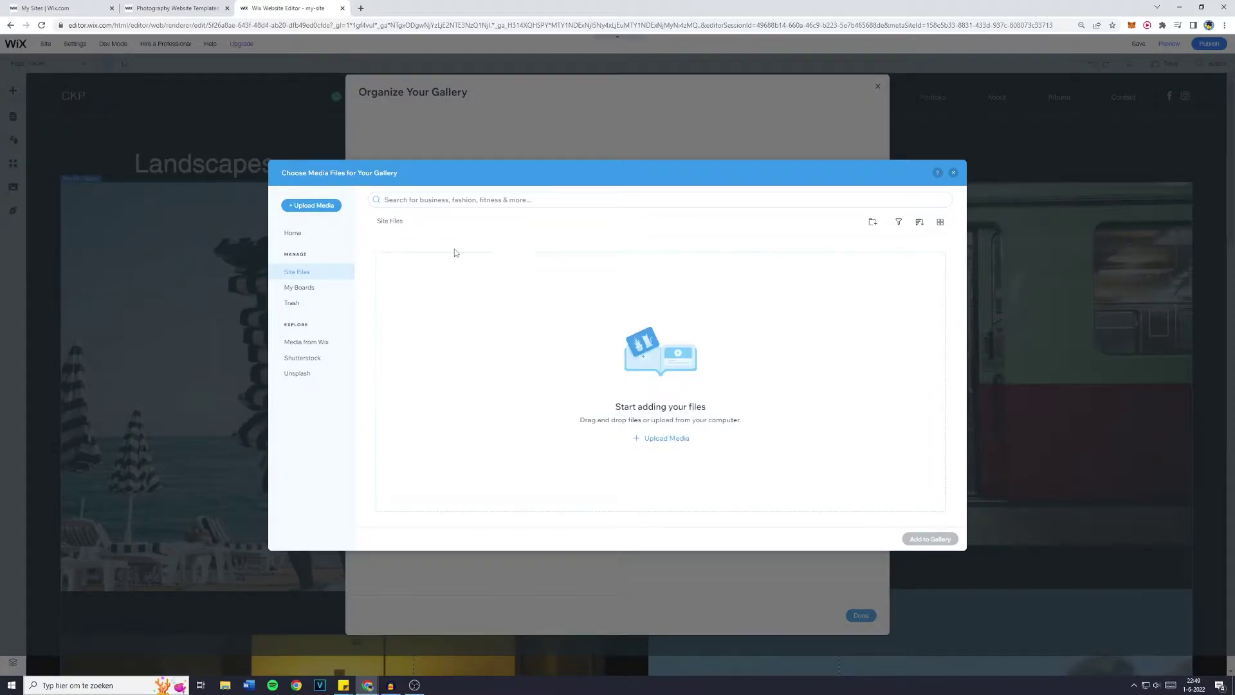
# - Upload all eight landscape photos from the tutorial folder via Upload from Computer
pyautogui.click(315, 207)
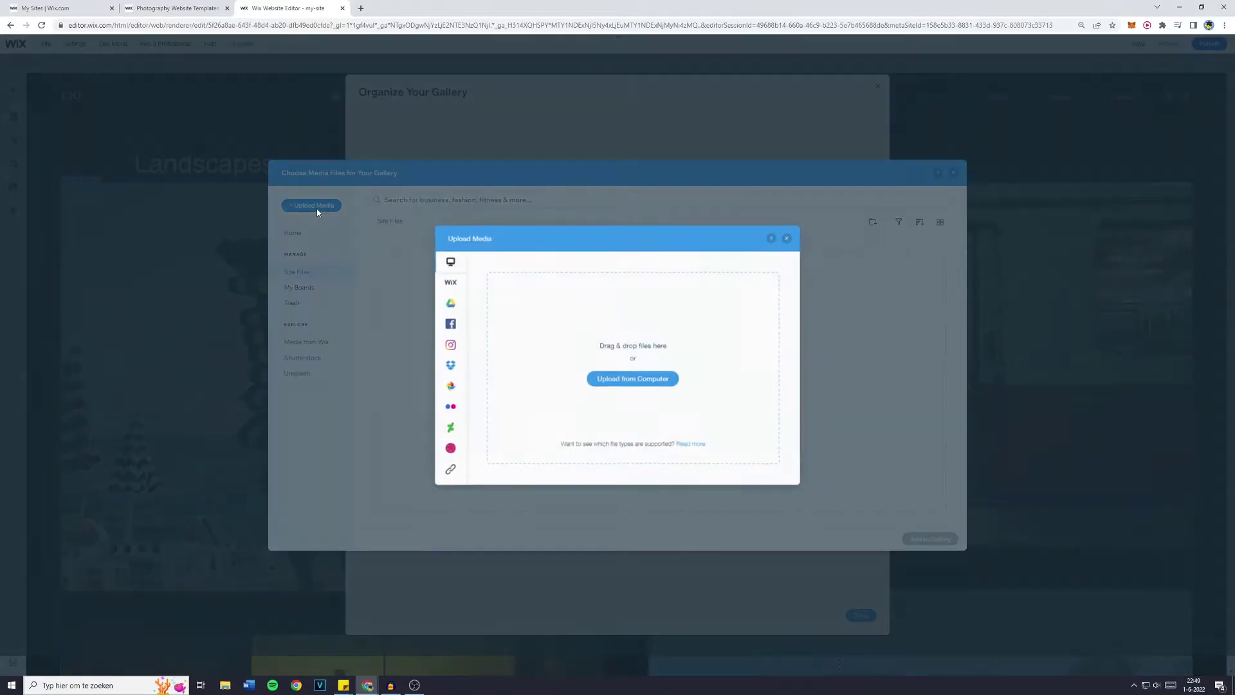
pyautogui.click(627, 380)
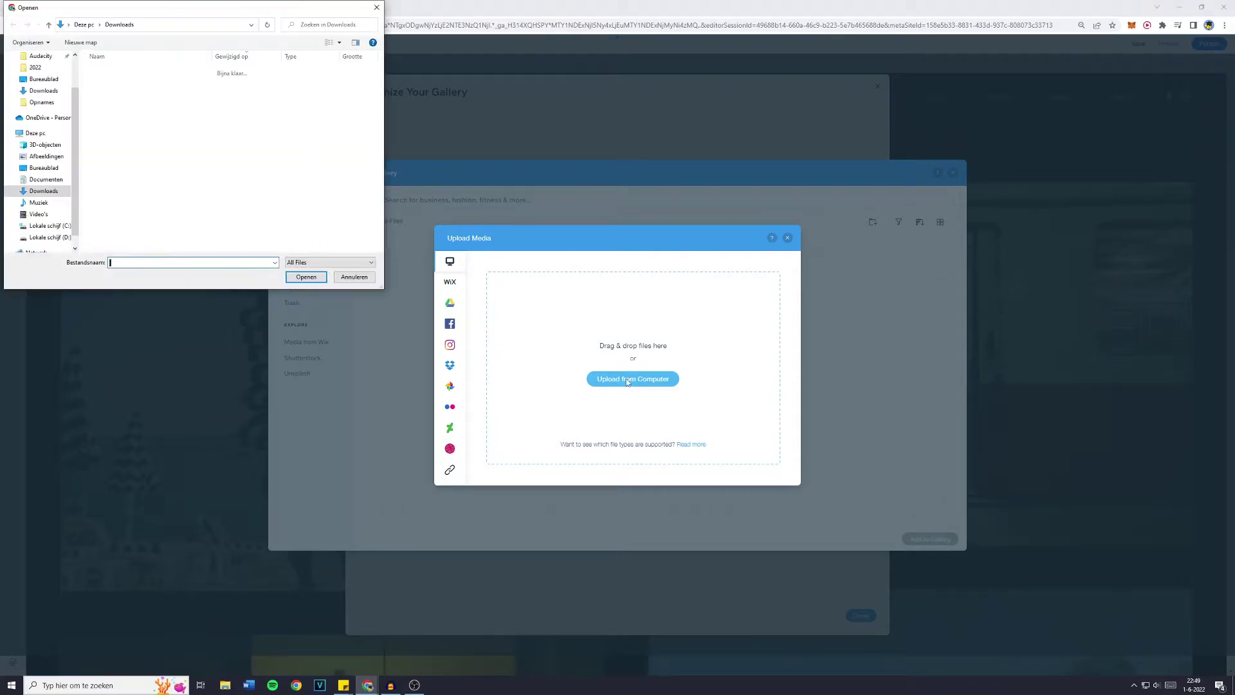
pyautogui.click(372, 279)
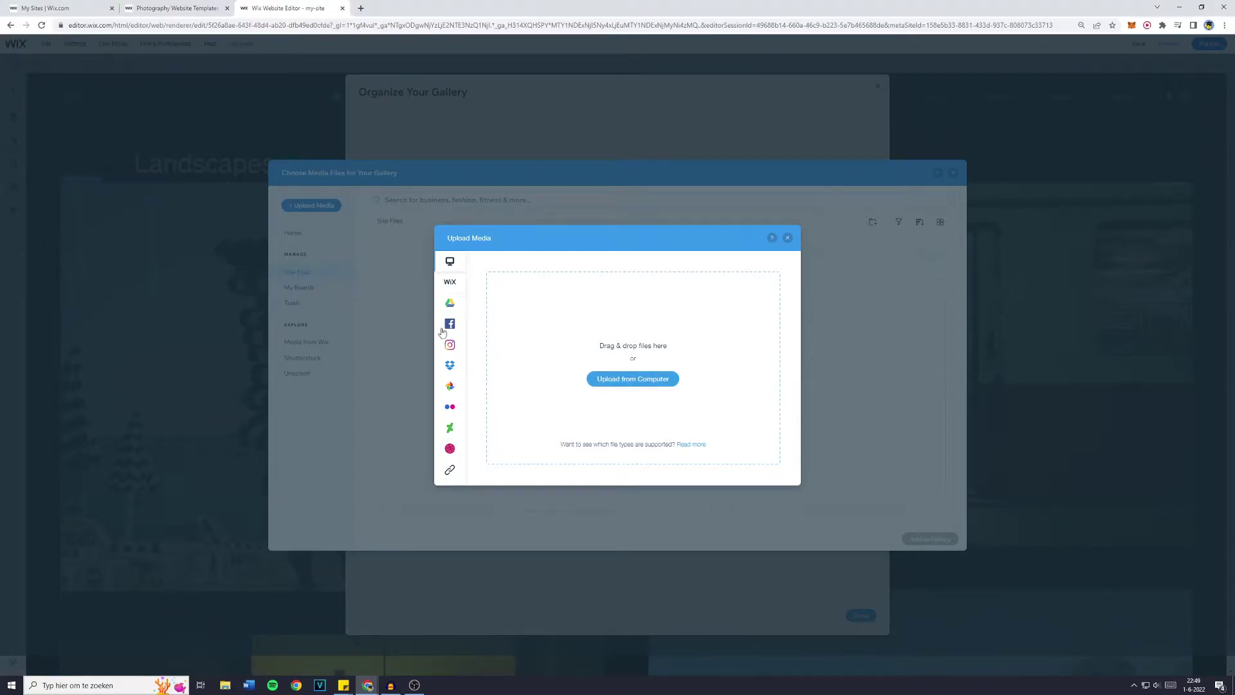
pyautogui.moveTo(445, 369)
pyautogui.click(625, 380)
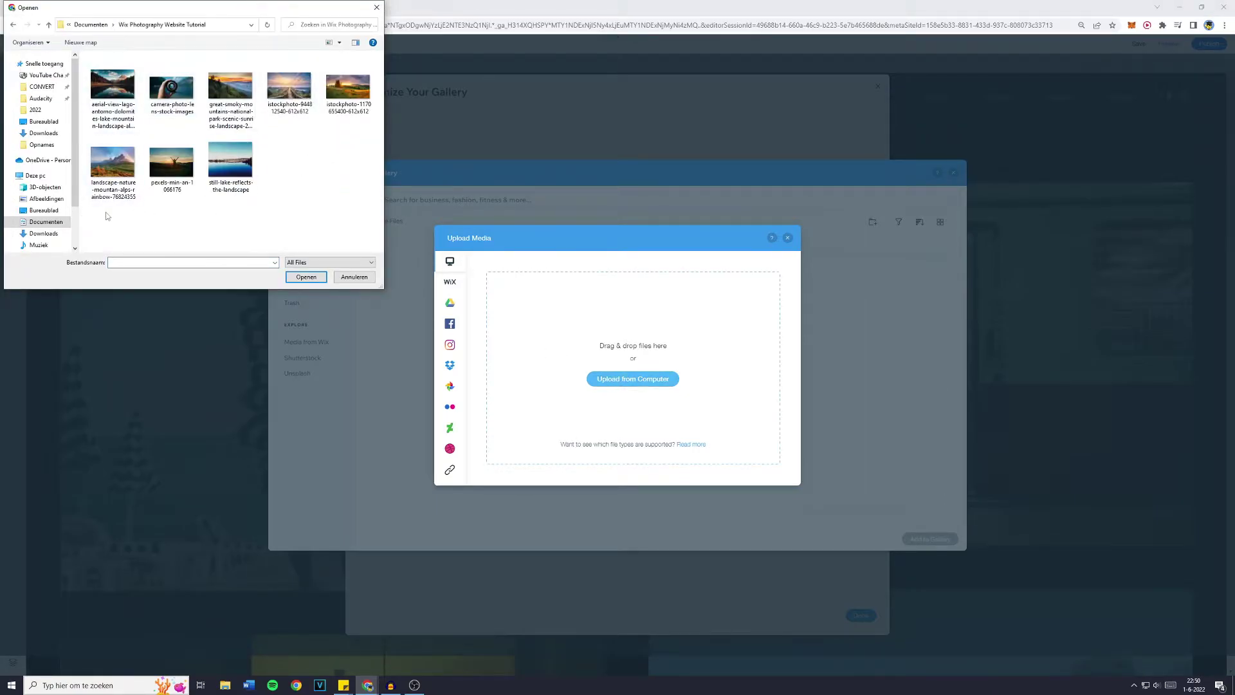
pyautogui.moveTo(104, 212); pyautogui.dragTo(330, 156)
pyautogui.click(306, 276)
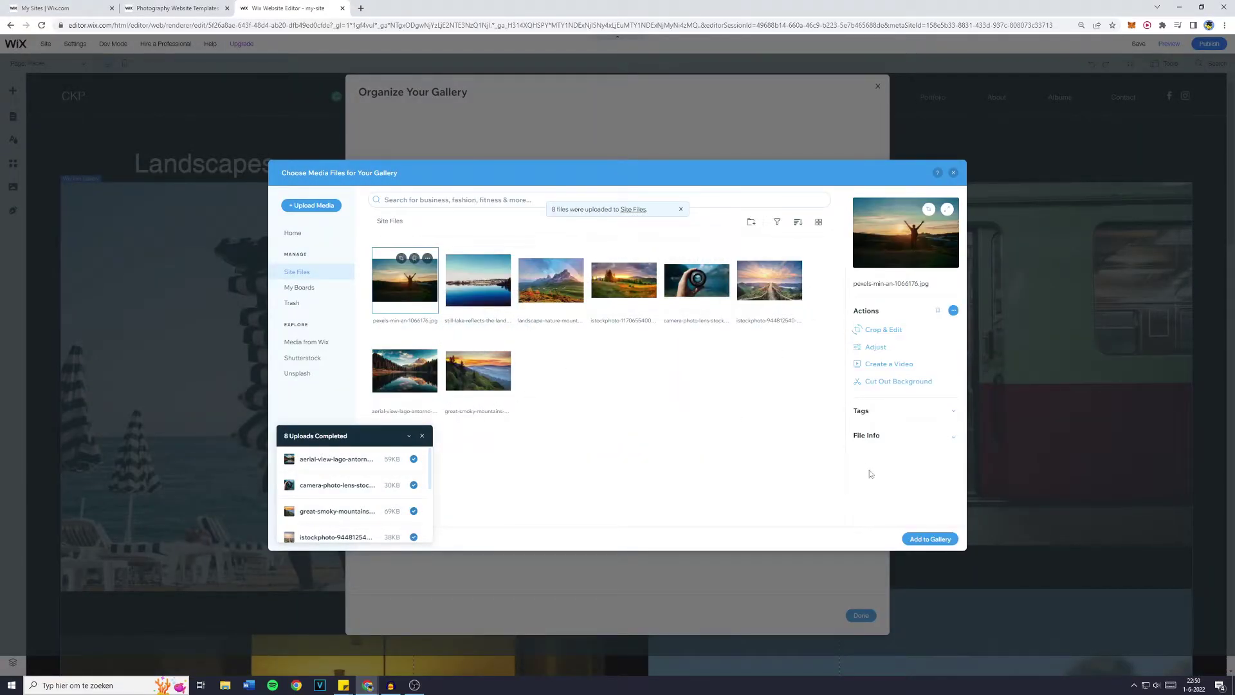
# - Add the chosen photo and seven more site-file landscape photos to the Landscapes gallery
pyautogui.click(929, 541)
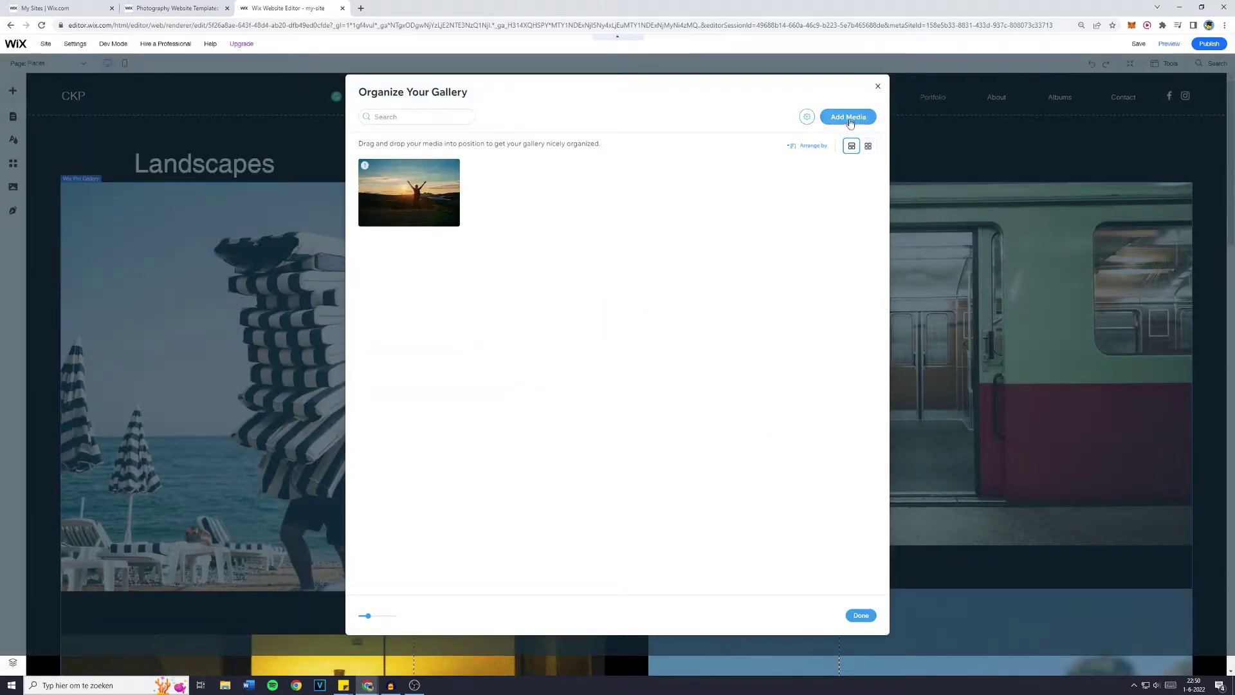
pyautogui.click(848, 119)
pyautogui.click(848, 145)
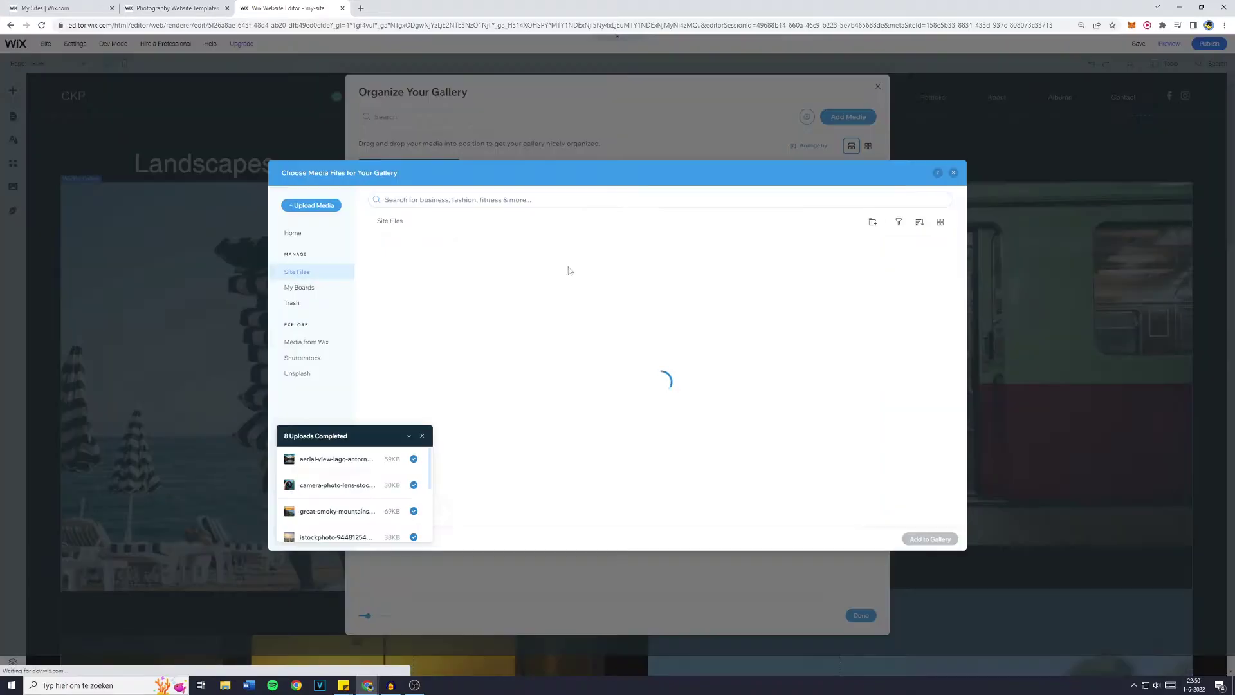
pyautogui.click(422, 437)
pyautogui.click(478, 281)
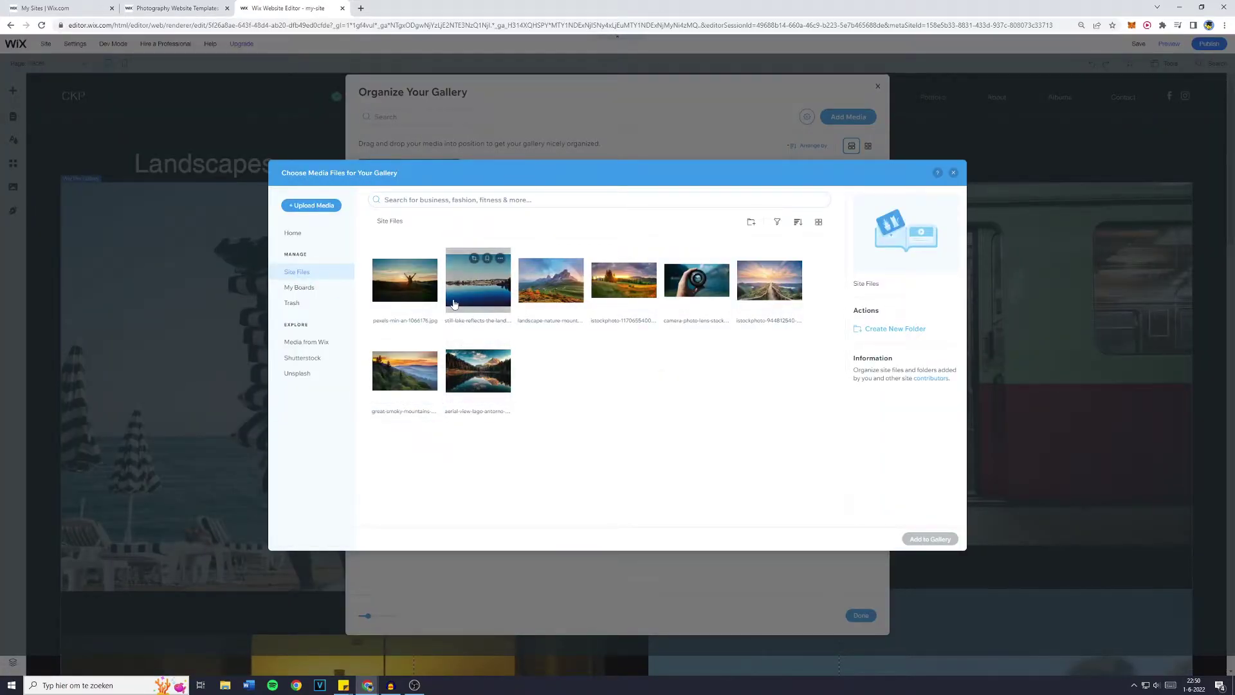
pyautogui.keyDown('shift'); pyautogui.click(485, 383); pyautogui.keyUp('shift')
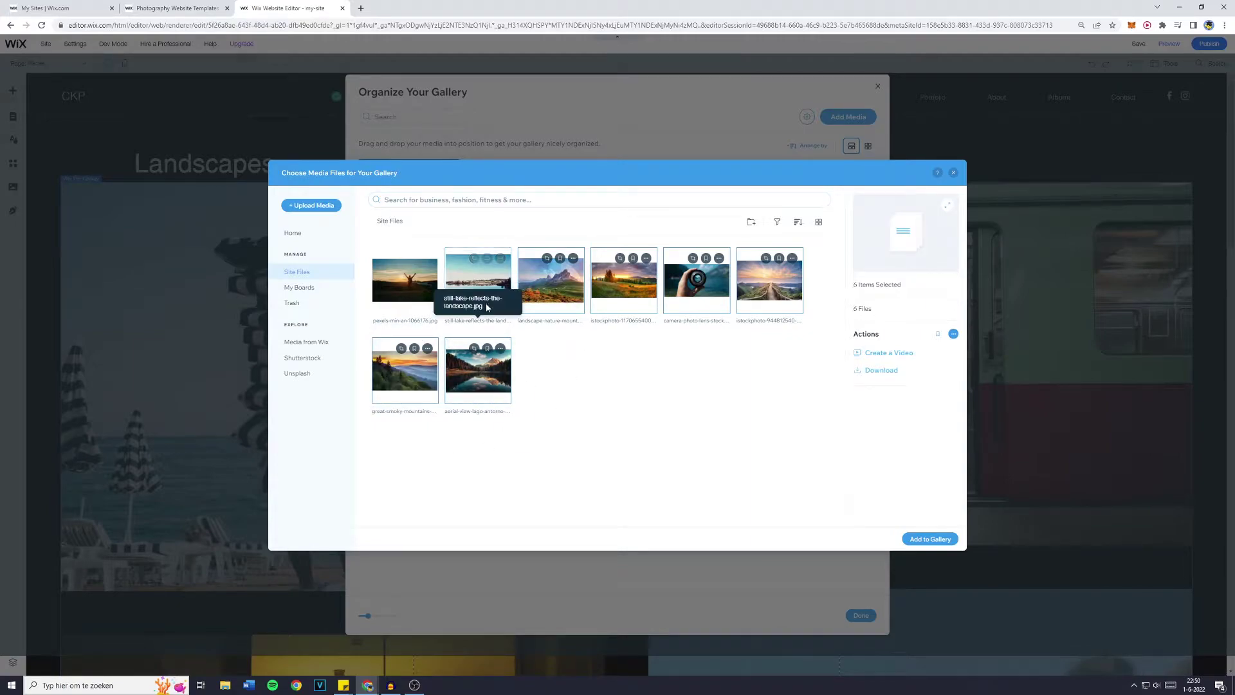
pyautogui.keyDown('ctrl'); pyautogui.click(478, 282); pyautogui.keyUp('ctrl')
pyautogui.keyDown('ctrl'); pyautogui.click(551, 281); pyautogui.keyUp('ctrl')
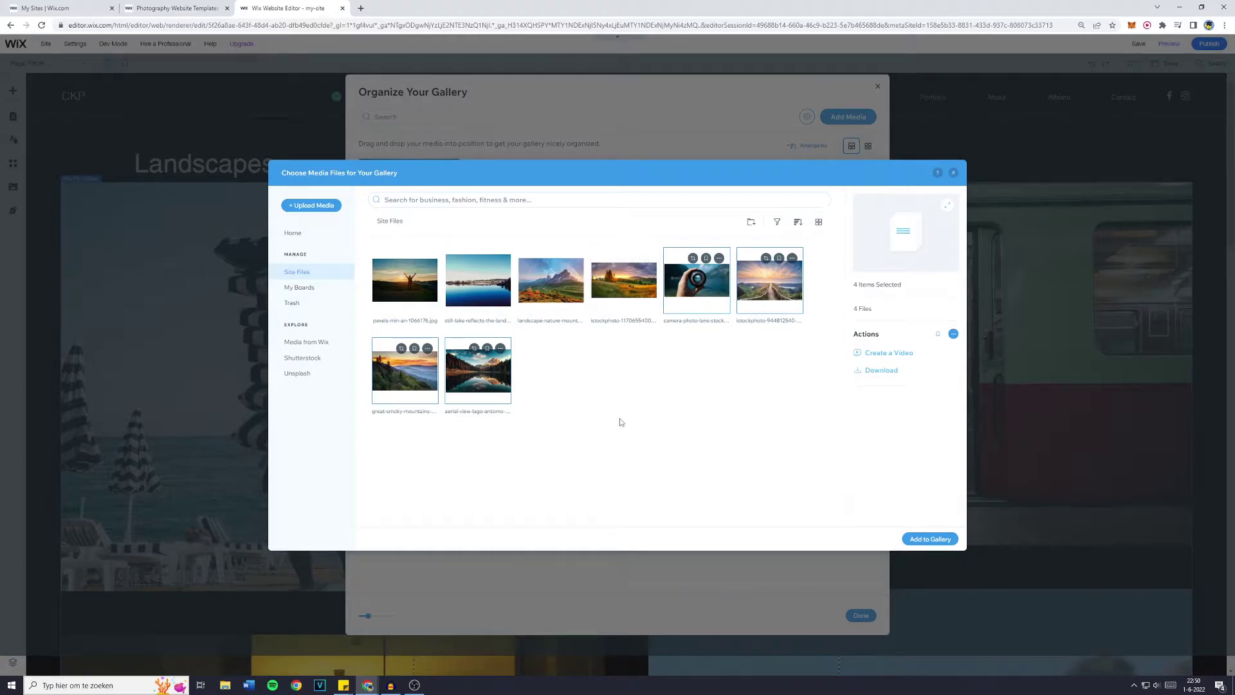
pyautogui.keyDown('ctrl'); pyautogui.click(529, 290); pyautogui.keyUp('ctrl')
pyautogui.keyDown('ctrl'); pyautogui.click(478, 281); pyautogui.keyUp('ctrl')
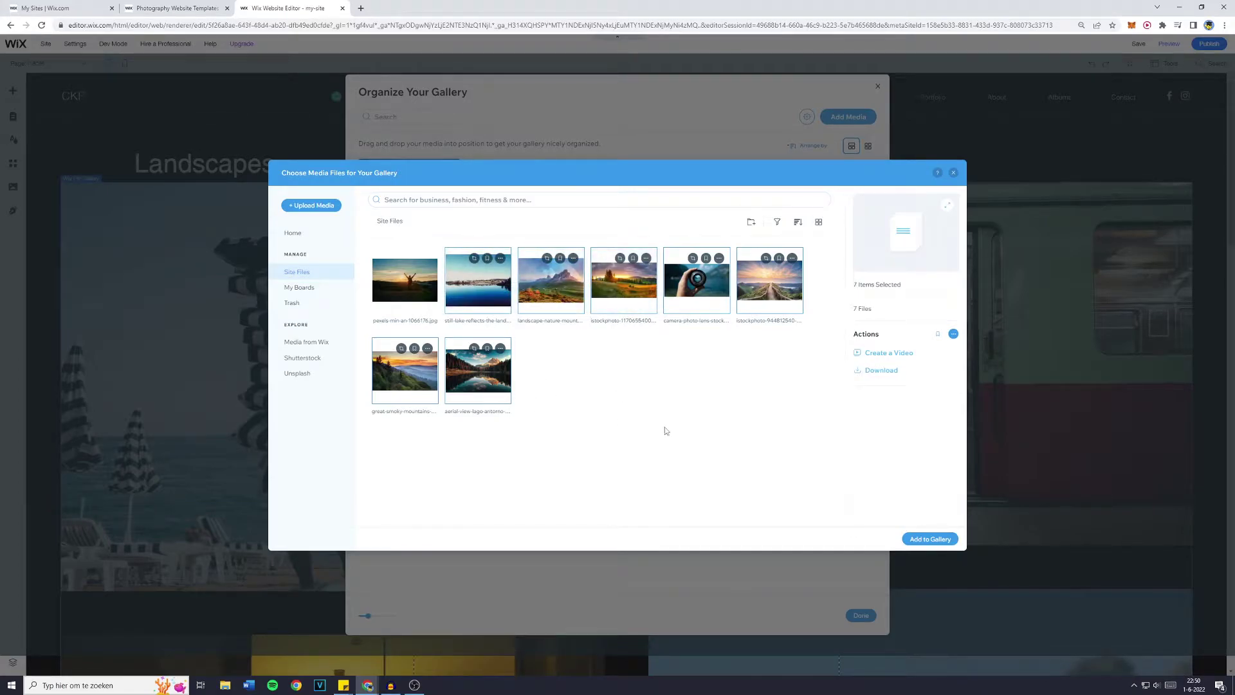
pyautogui.click(920, 536)
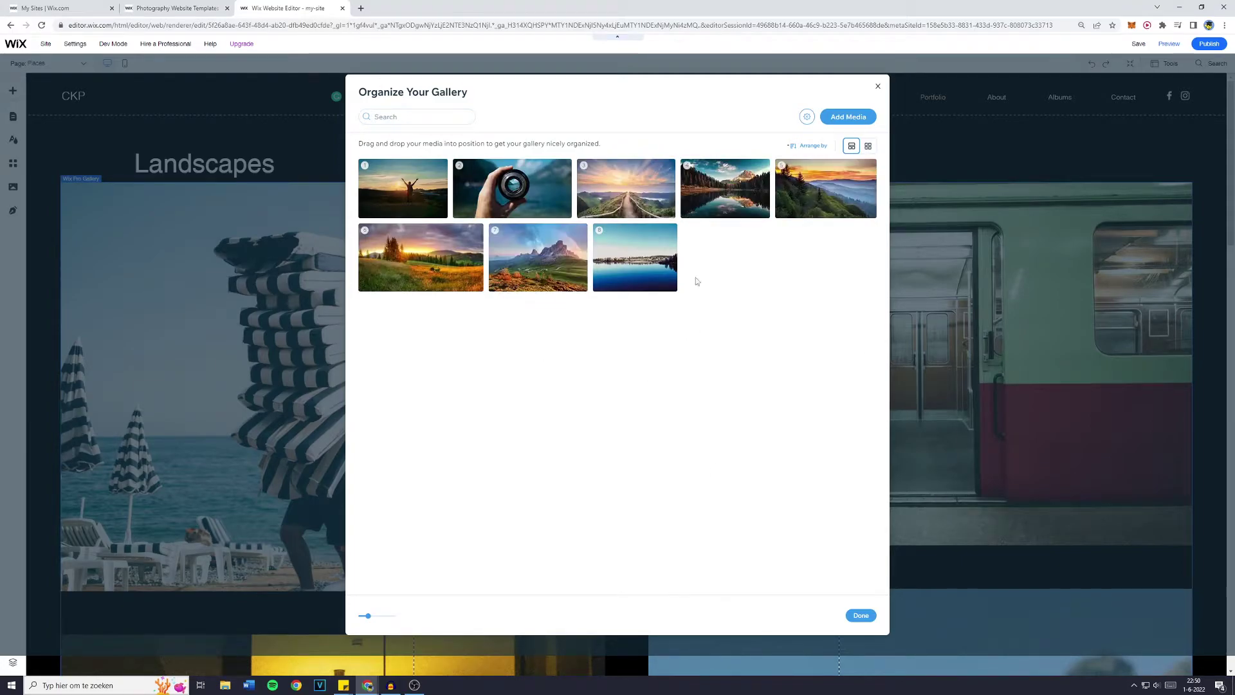
pyautogui.click(858, 614)
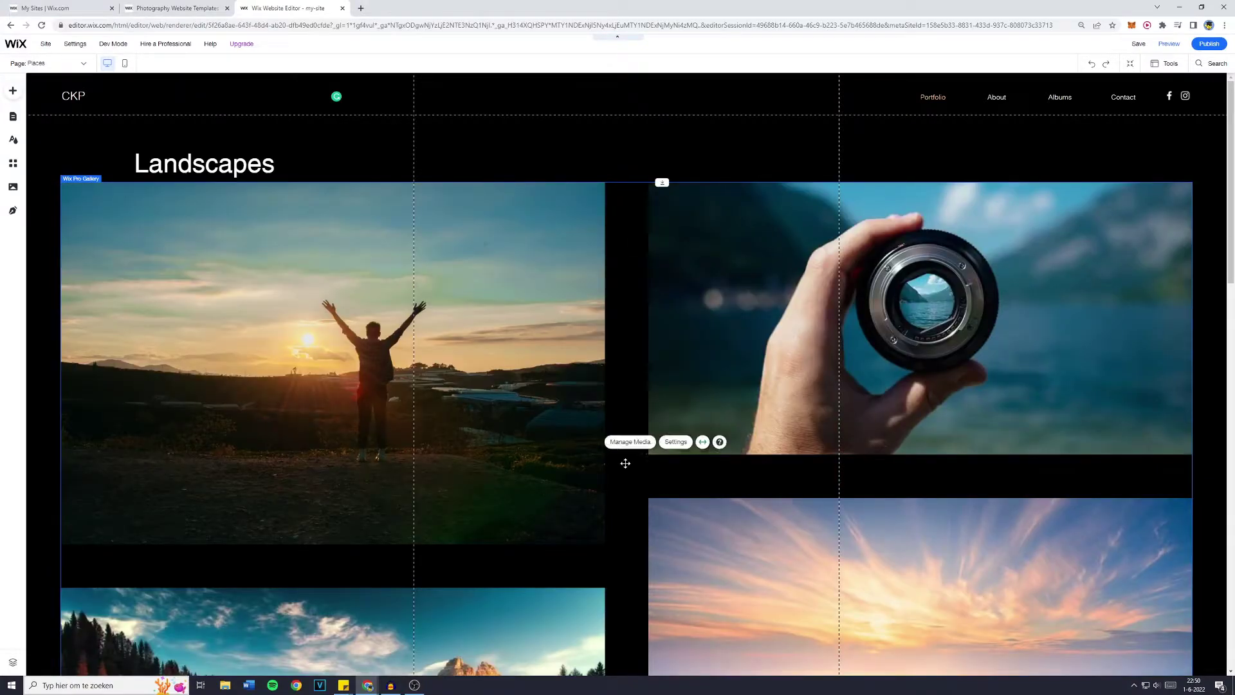
# - Reorder the gallery: rainbow mountain first, sunset path second, forest valley fourth, raised-arms sunset sixth
pyautogui.scroll(-10, 625, 464)
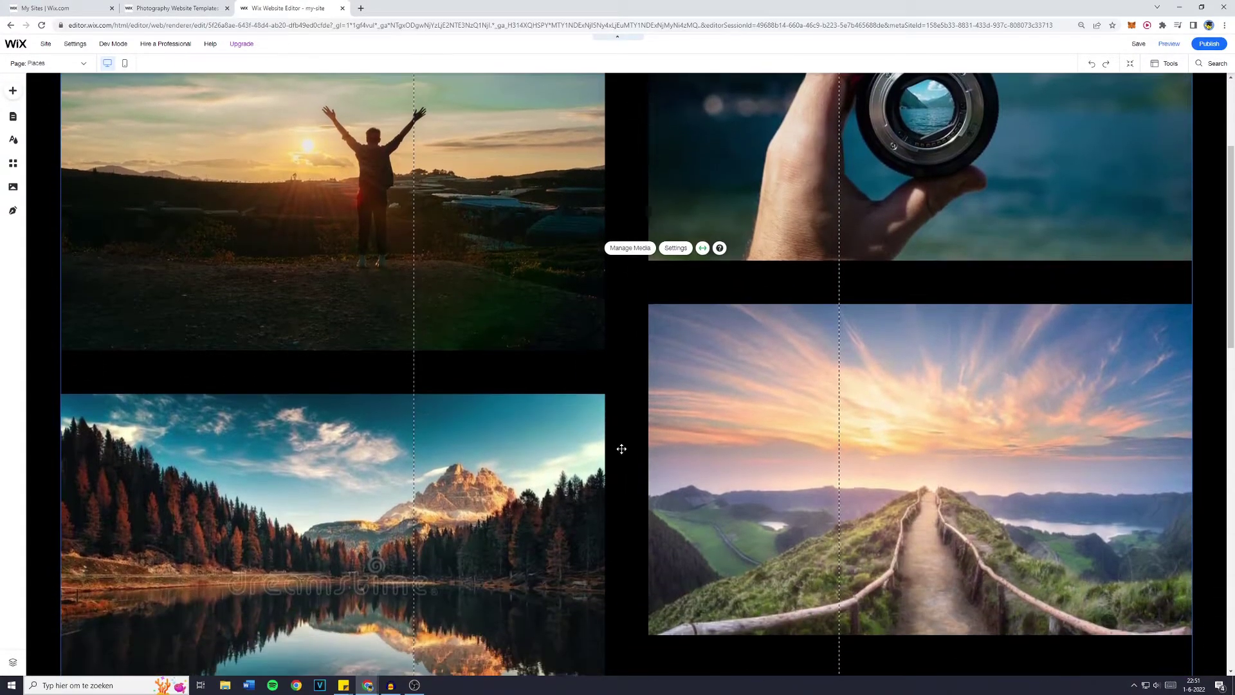
pyautogui.scroll(9, 621, 454)
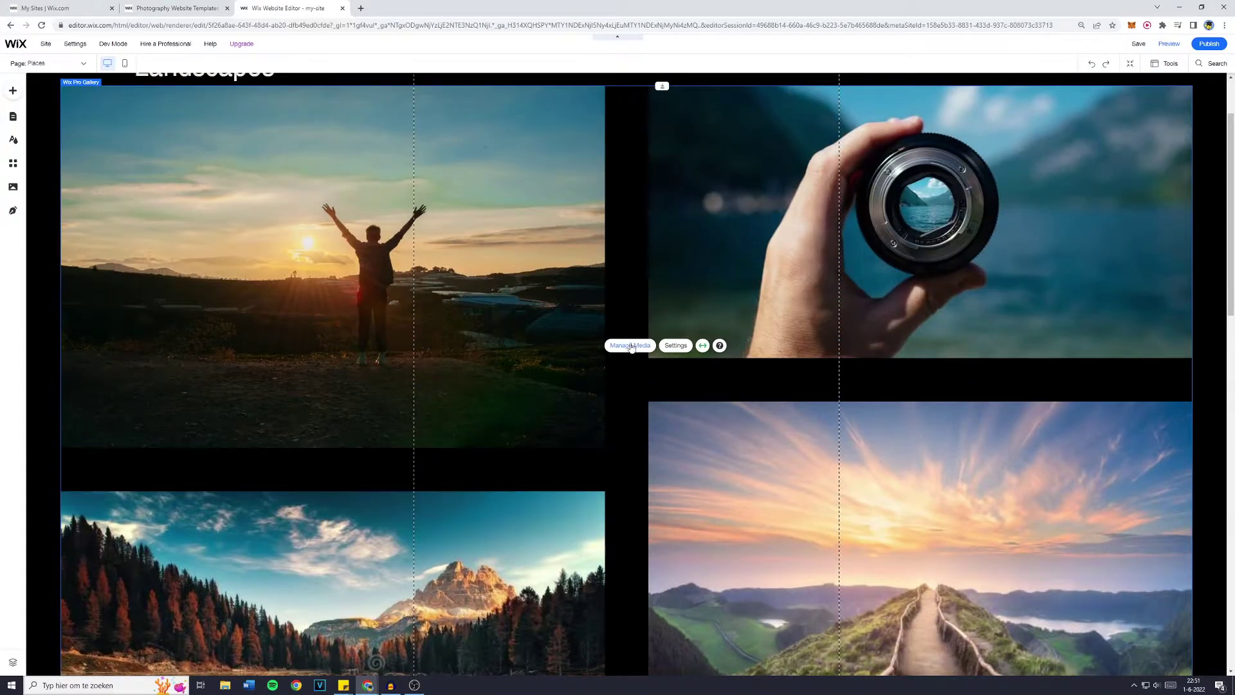
pyautogui.click(631, 346)
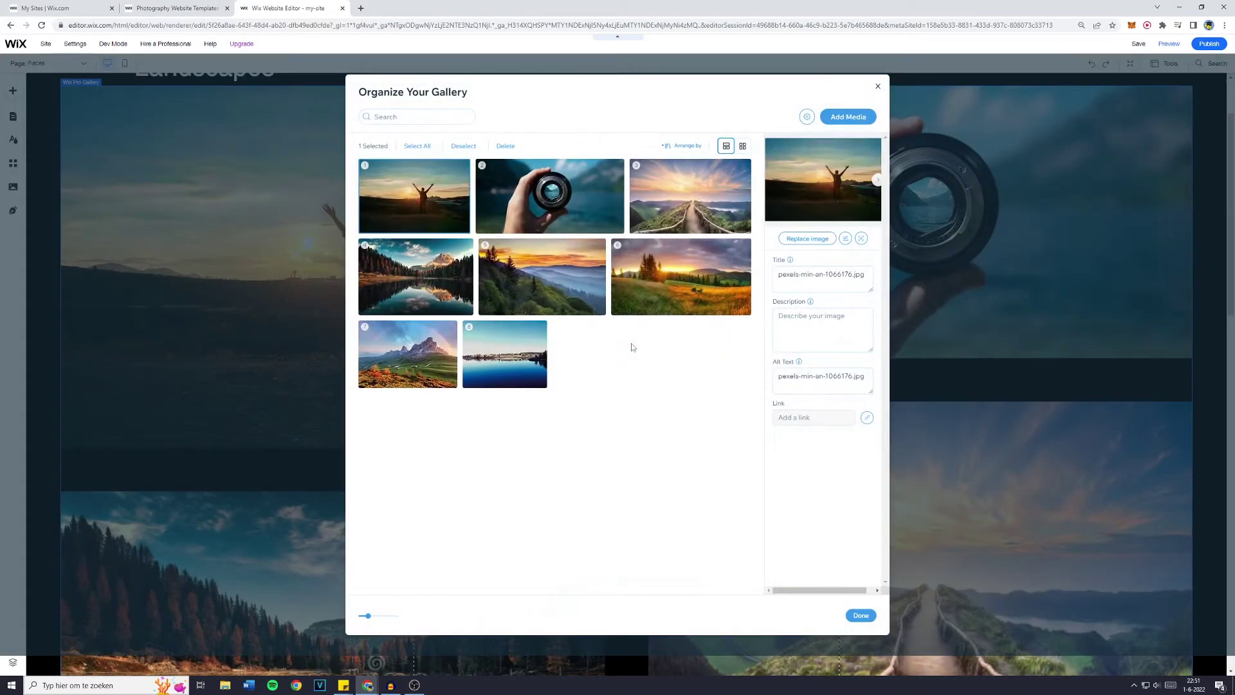
pyautogui.moveTo(566, 201); pyautogui.dragTo(691, 253)
pyautogui.moveTo(511, 251); pyautogui.dragTo(405, 190)
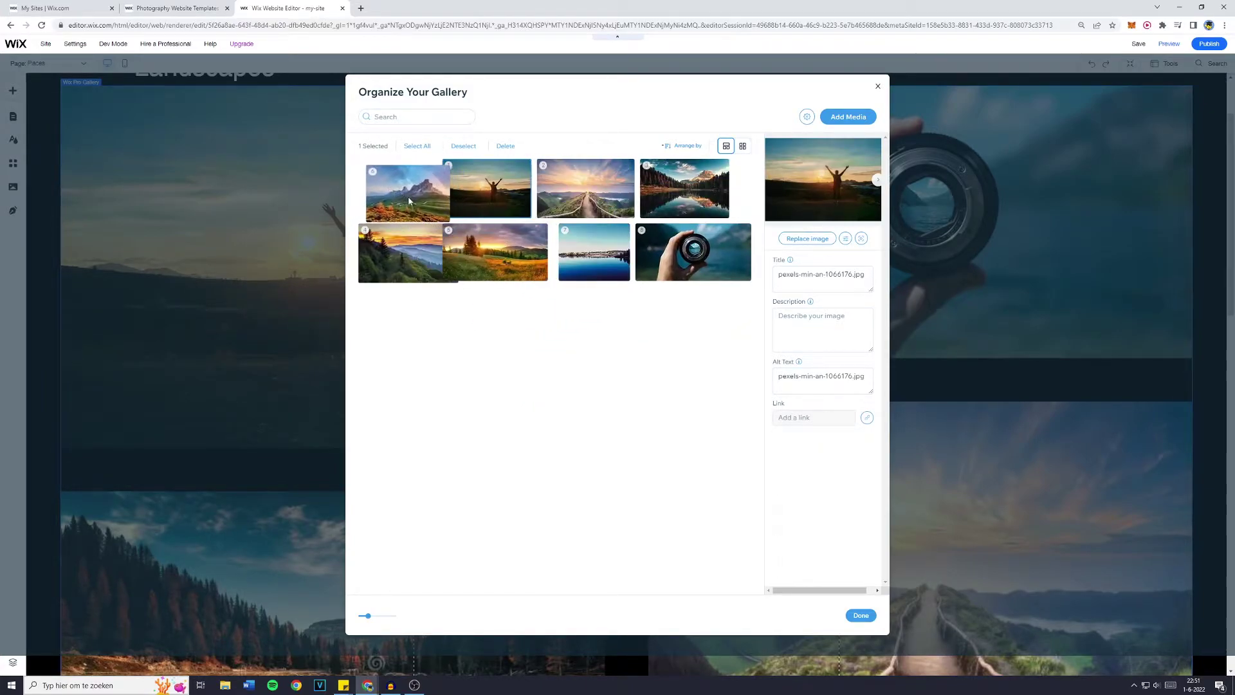
pyautogui.moveTo(599, 199); pyautogui.dragTo(499, 193)
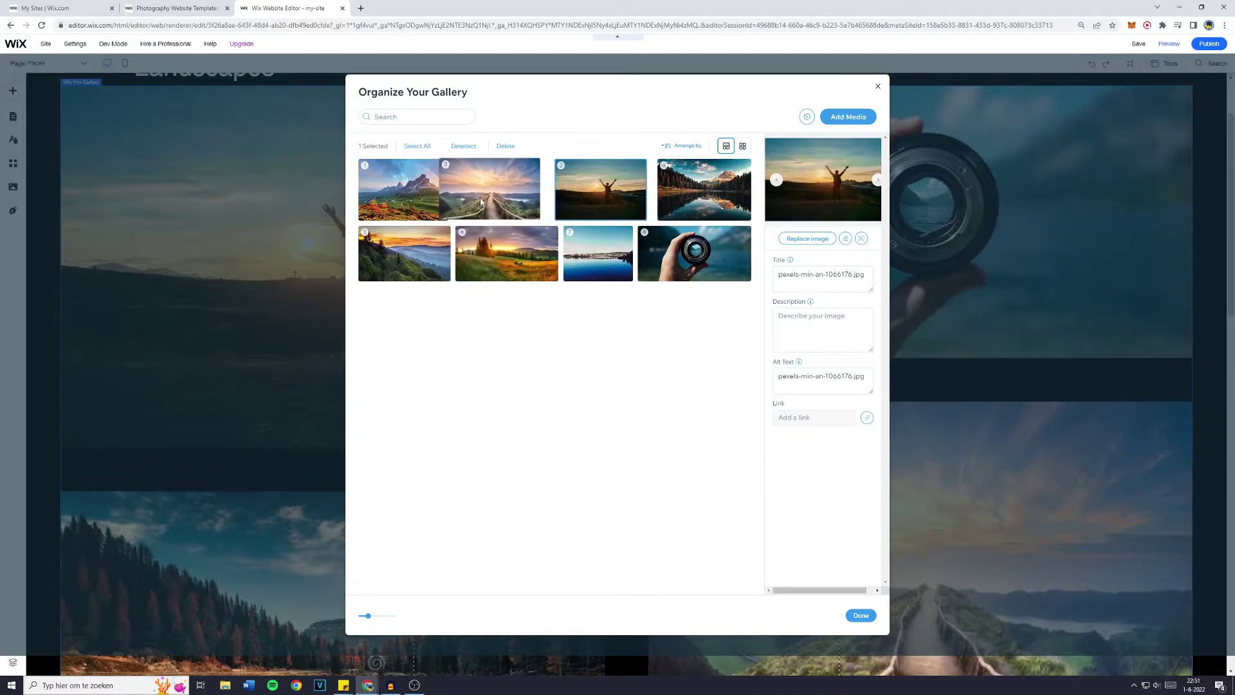
pyautogui.moveTo(651, 208); pyautogui.dragTo(704, 193)
pyautogui.moveTo(410, 265); pyautogui.dragTo(701, 193)
pyautogui.moveTo(401, 253); pyautogui.dragTo(496, 254)
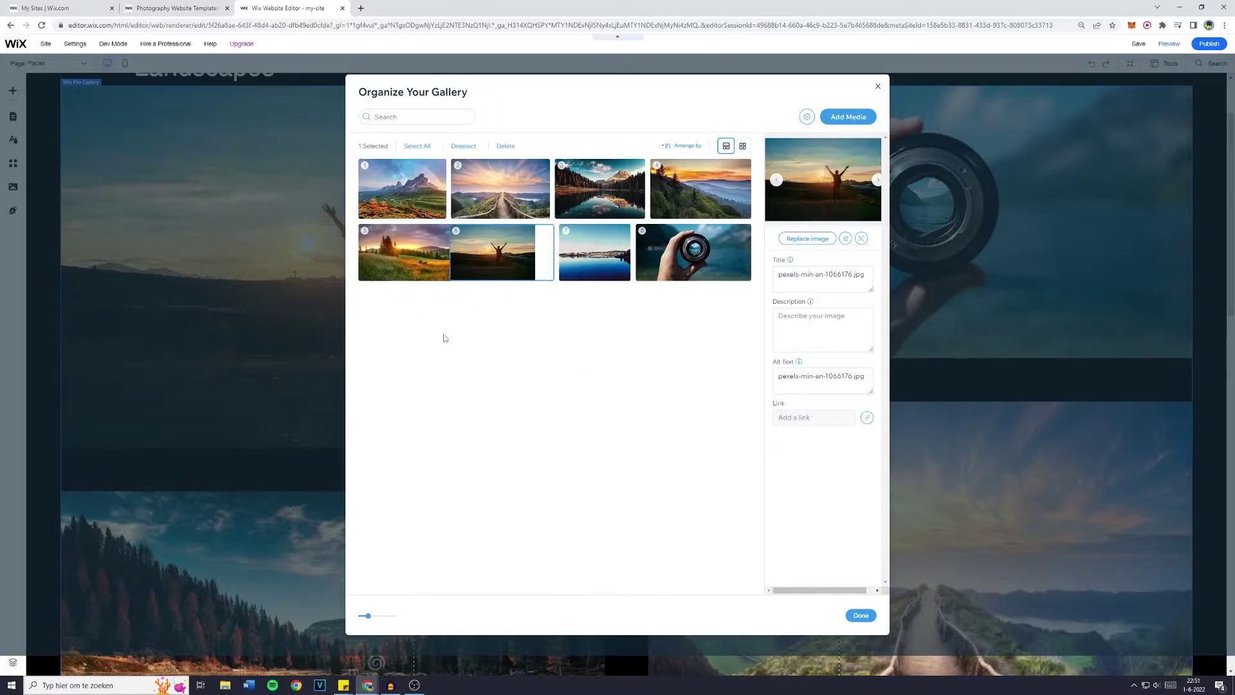
pyautogui.click(861, 615)
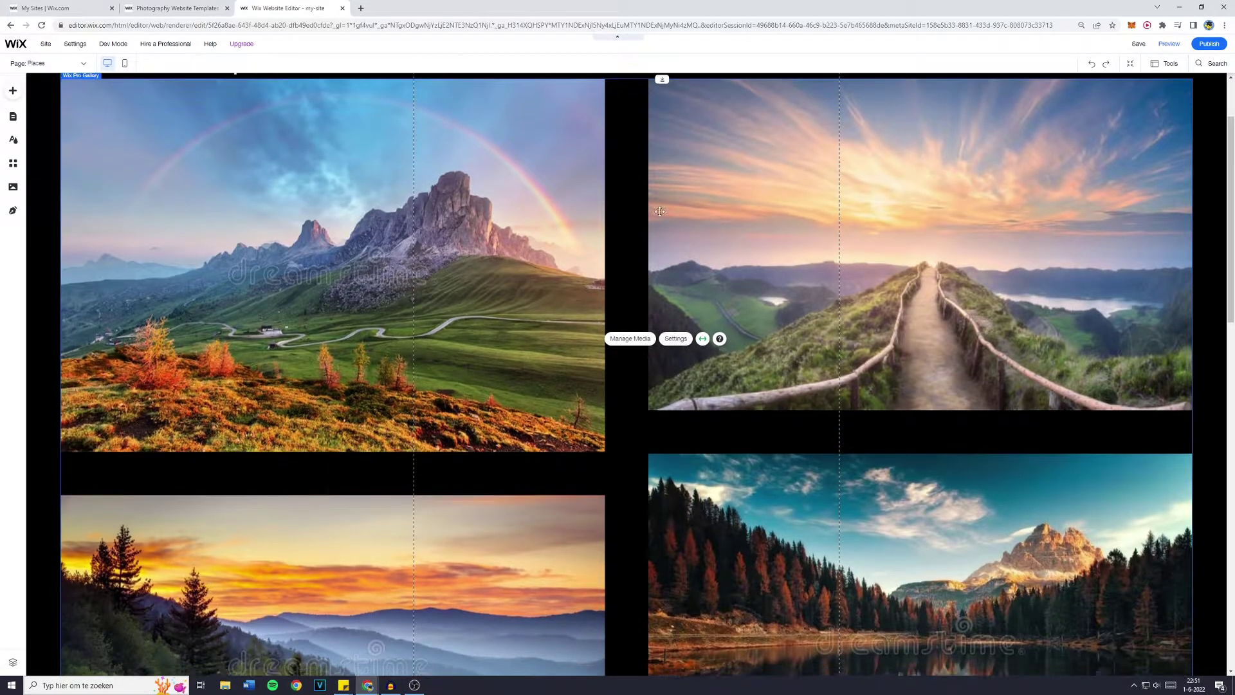
# - Select the Landscapes gallery and browse the Add panel's gallery options
pyautogui.scroll(-8, 708, 290)
pyautogui.scroll(4, 612, 323)
pyautogui.scroll(5, 611, 323)
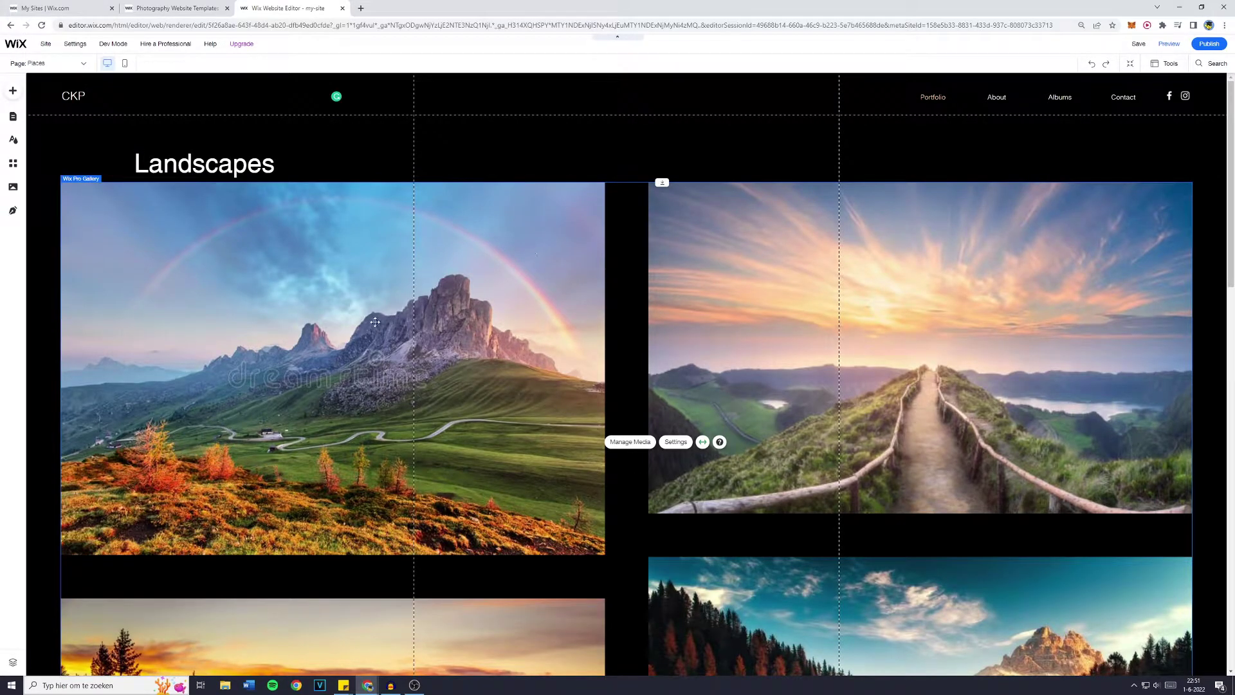
pyautogui.click(432, 352)
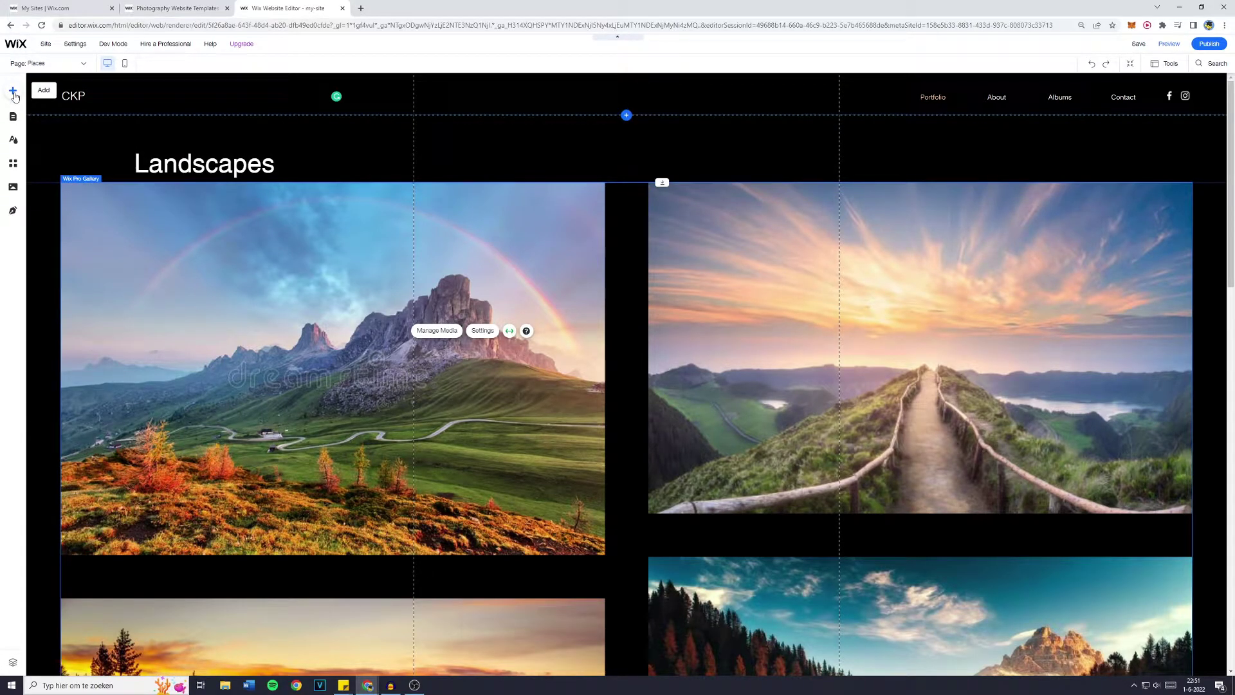
pyautogui.click(13, 92)
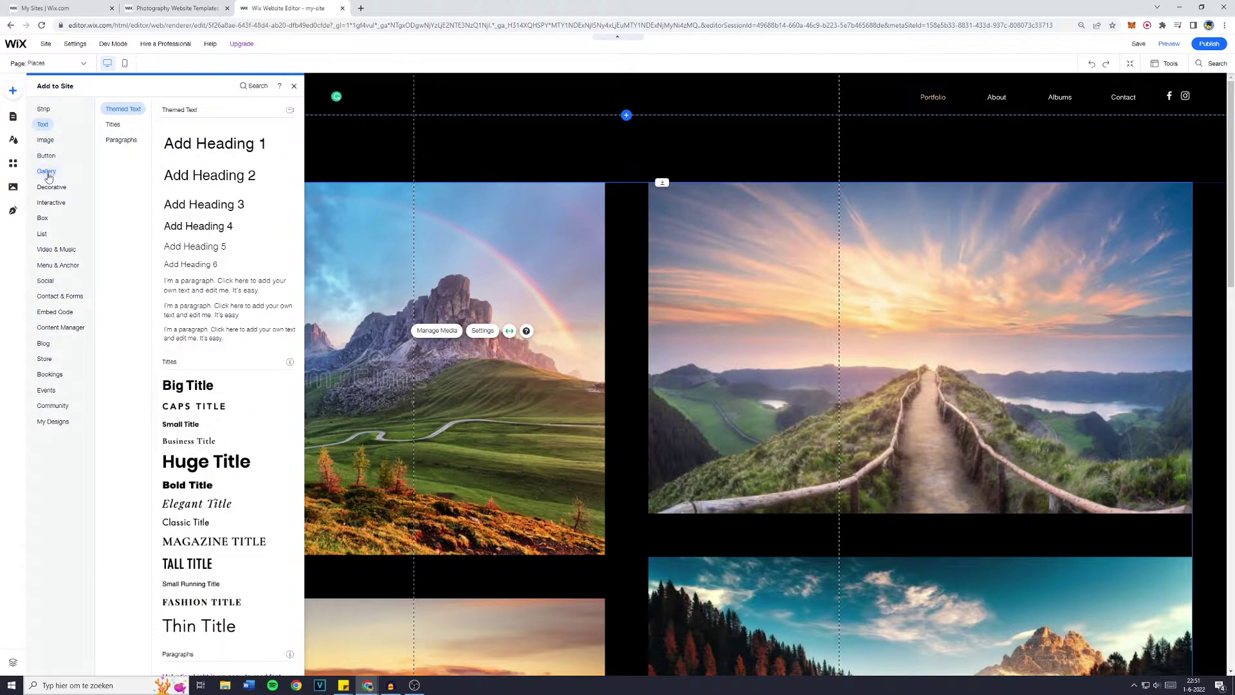
pyautogui.moveTo(49, 176)
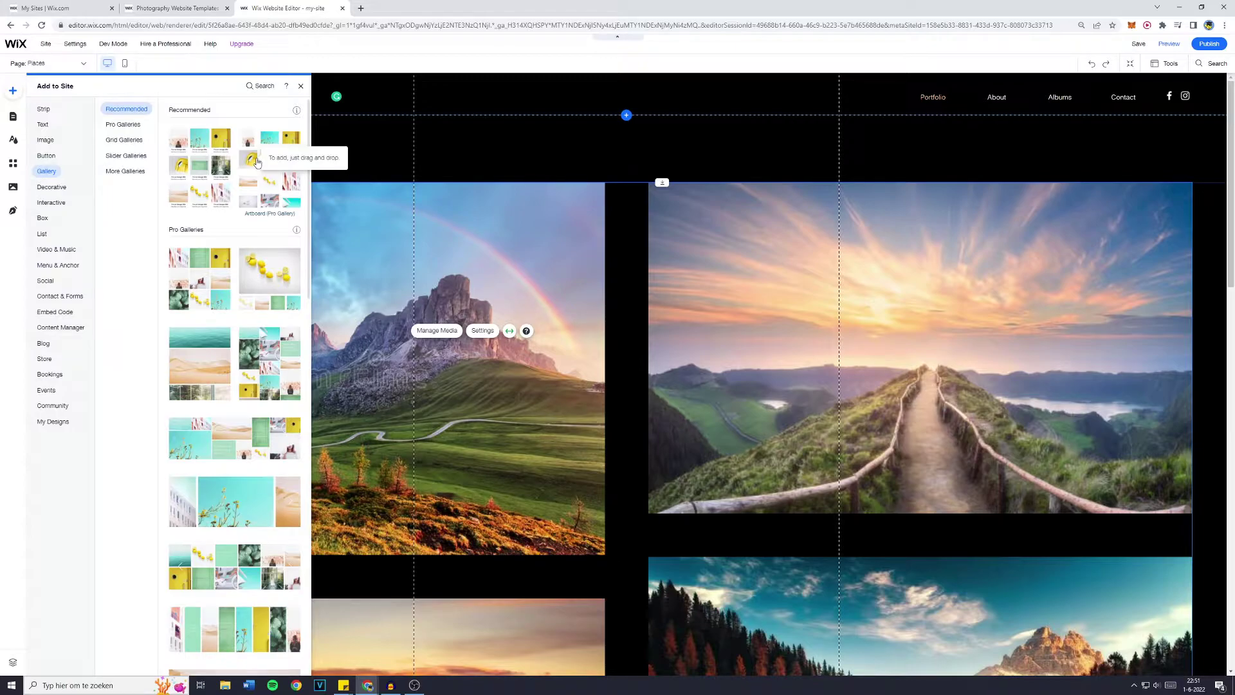
pyautogui.scroll(-6, 214, 171)
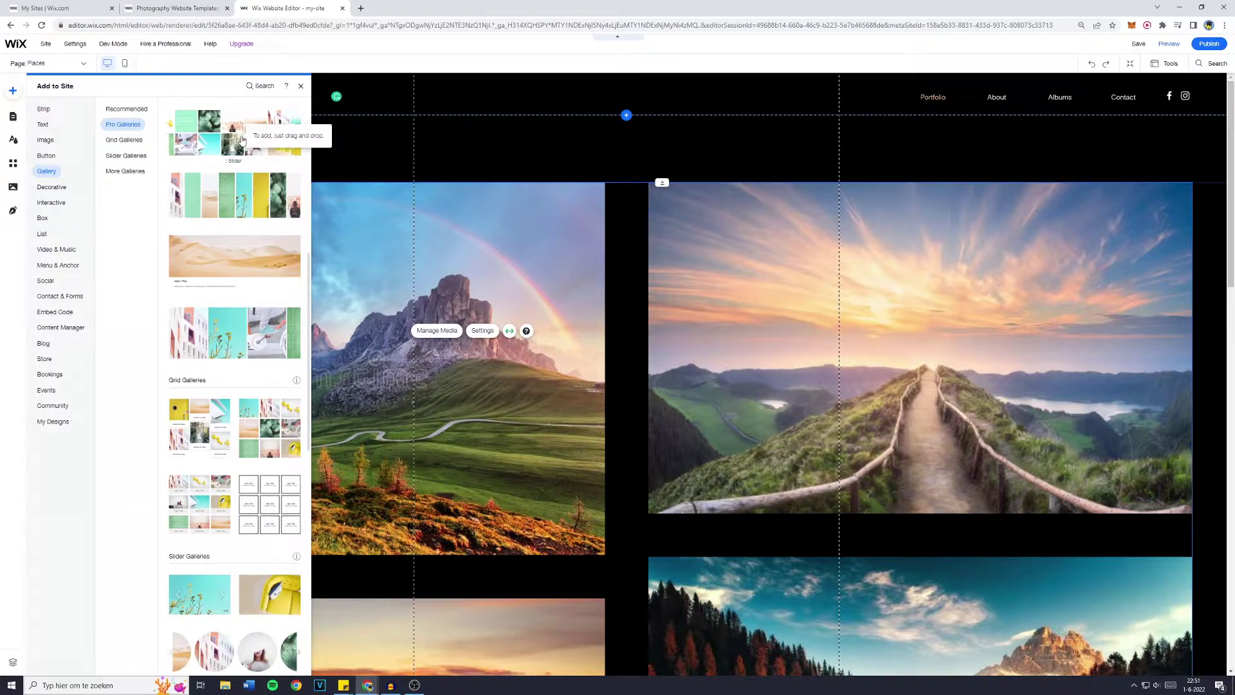
pyautogui.scroll(-10, 235, 326)
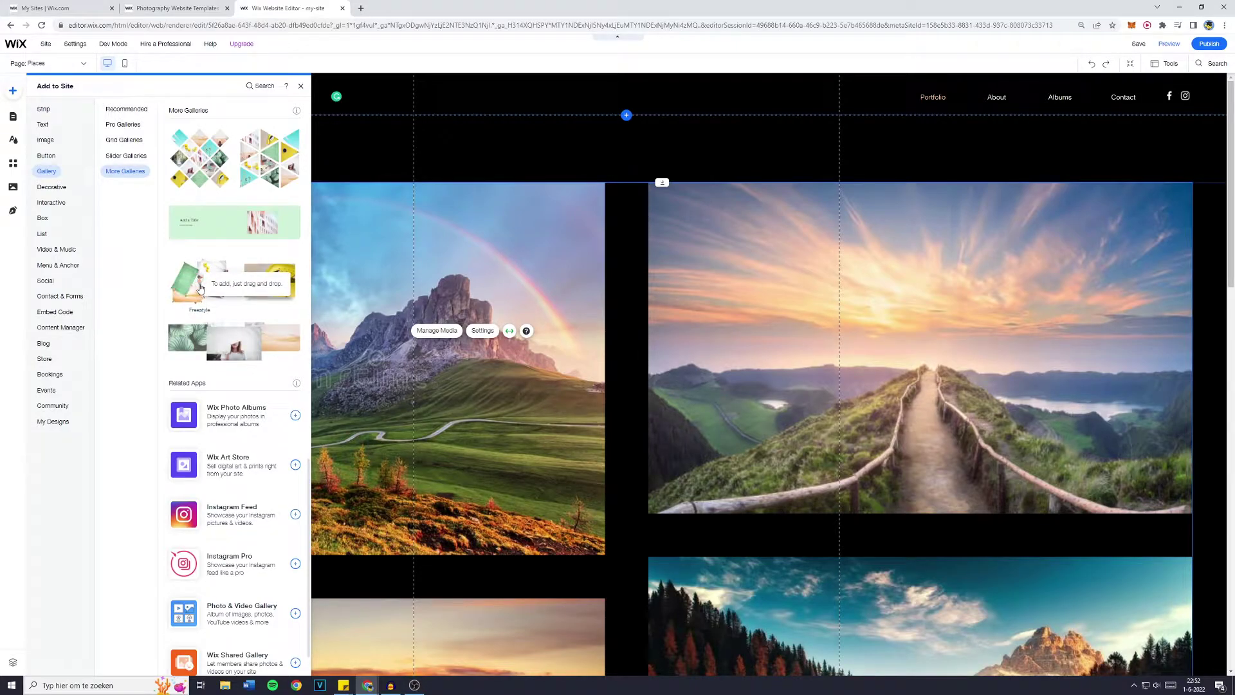
pyautogui.scroll(-5, 532, 254)
pyautogui.scroll(-5, 532, 254)
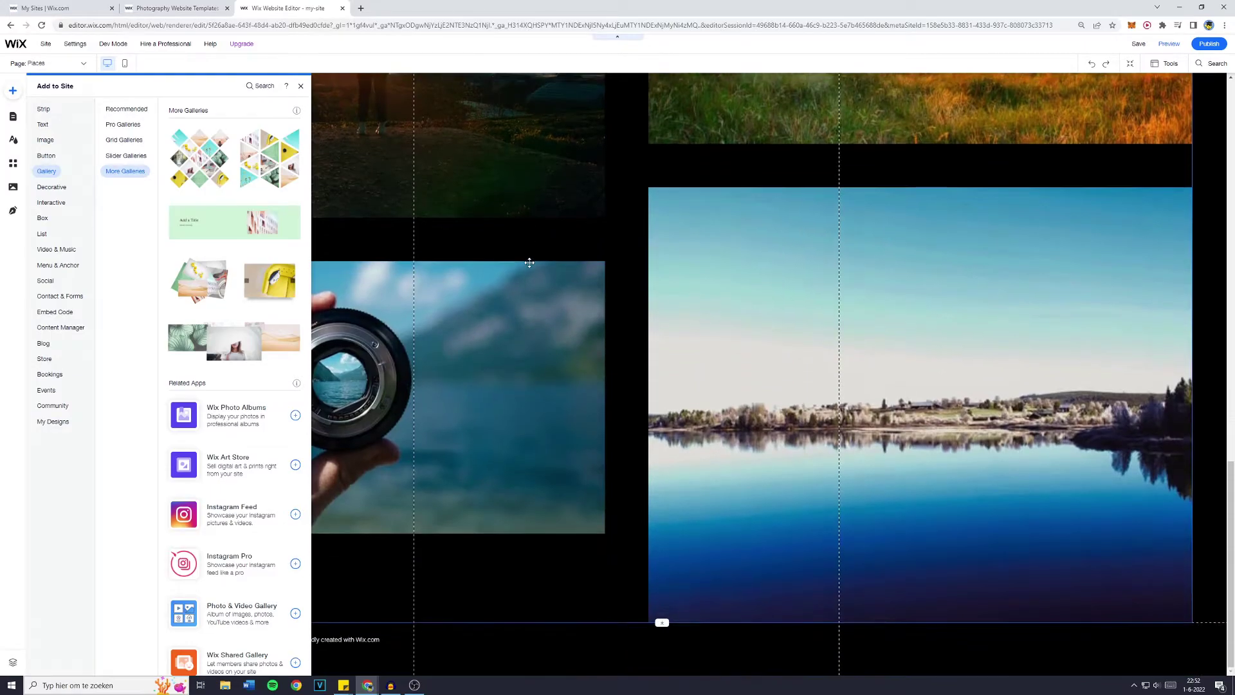
# - Place a Freestyle gallery below the Landscapes gallery, just above the footer
pyautogui.moveTo(193, 280); pyautogui.dragTo(625, 658)
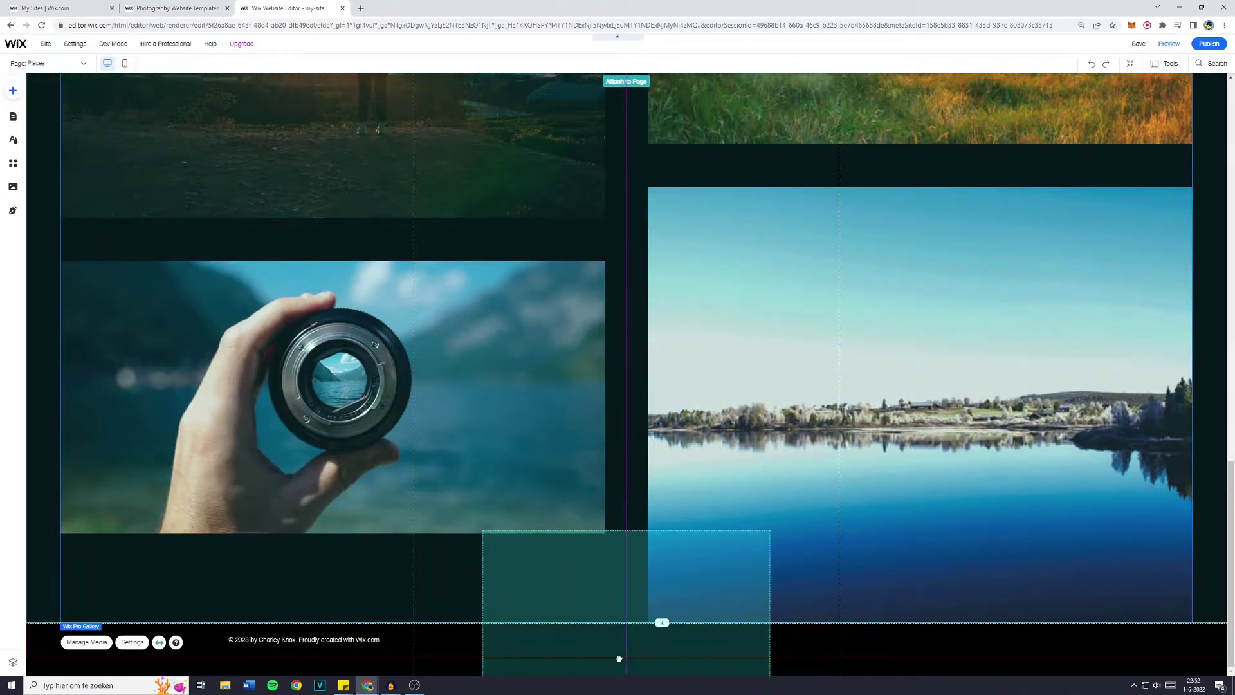
pyautogui.moveTo(619, 658); pyautogui.dragTo(618, 658)
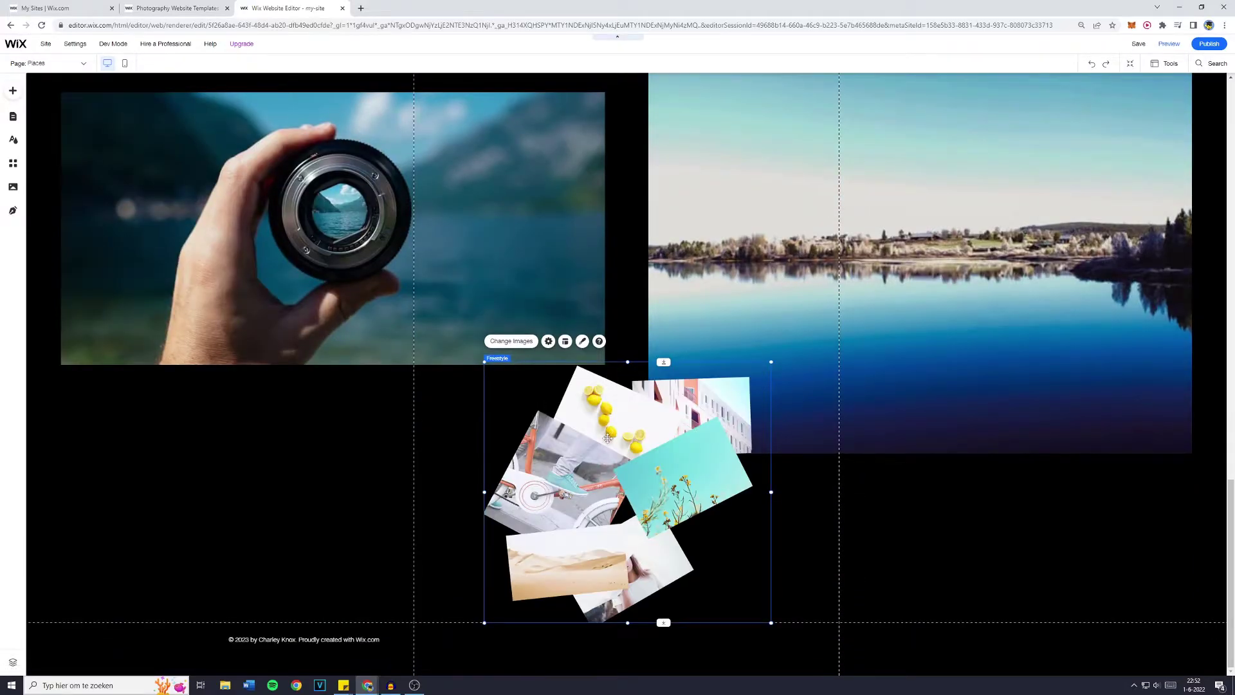
pyautogui.moveTo(607, 438)
pyautogui.mouseDown()
pyautogui.moveTo(601, 567)
pyautogui.moveTo(595, 491)
pyautogui.mouseUp()
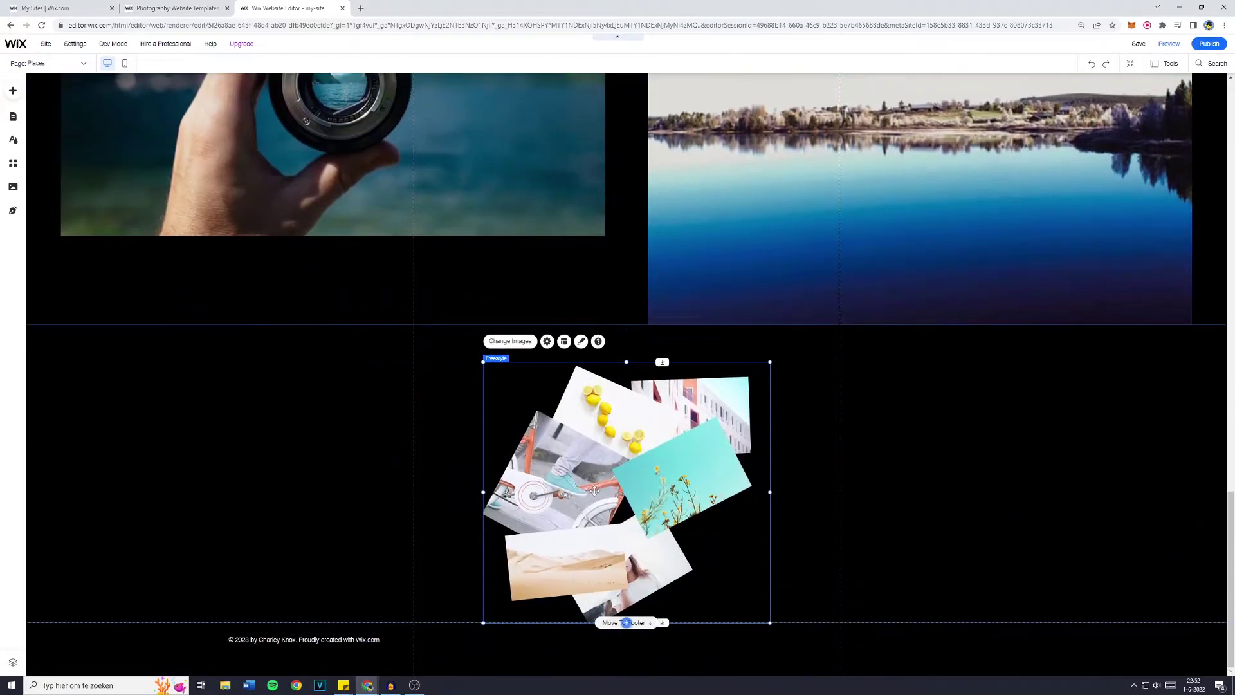
pyautogui.click(510, 341)
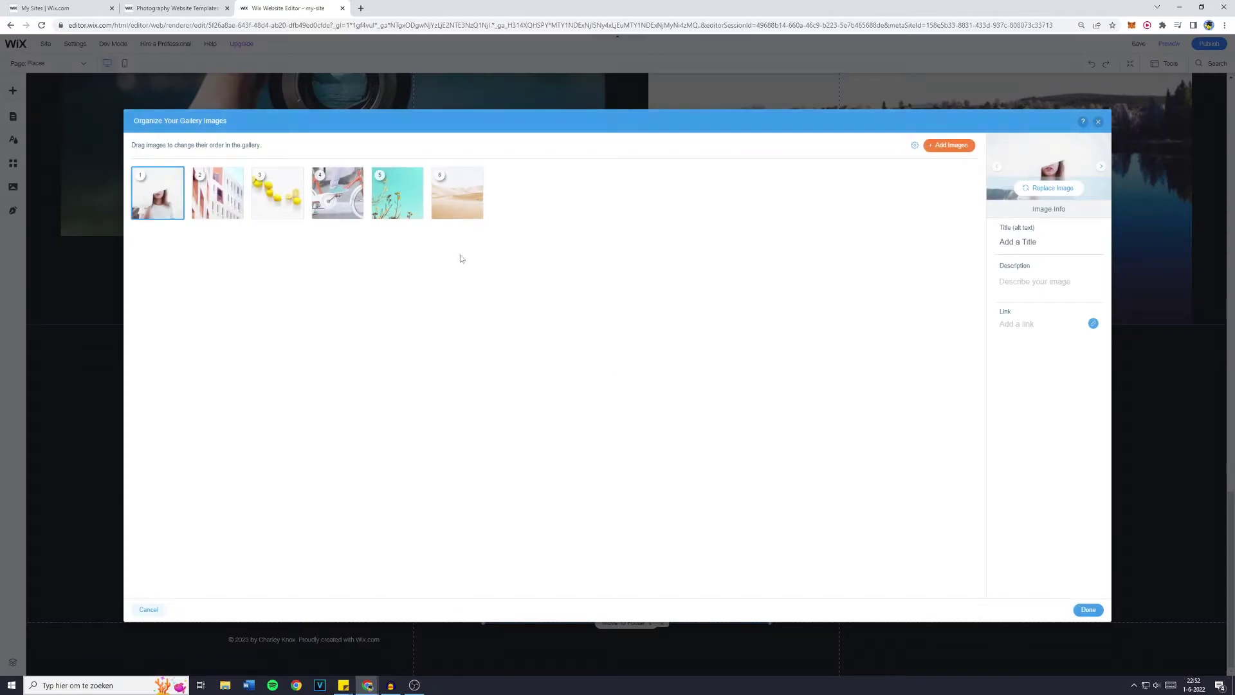
# - Swap the placeholders for the raised-arms sunset, calm lake, mountain and sunset boardwalk photos
pyautogui.moveTo(163, 199)
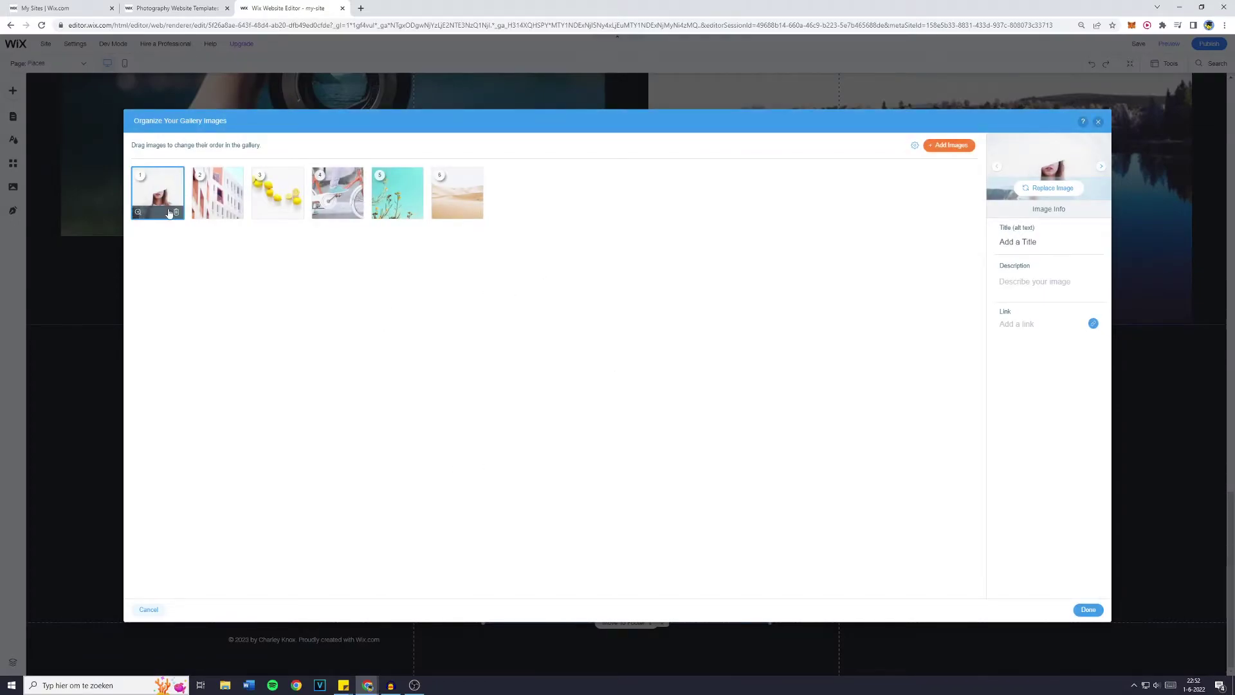
pyautogui.click(175, 213)
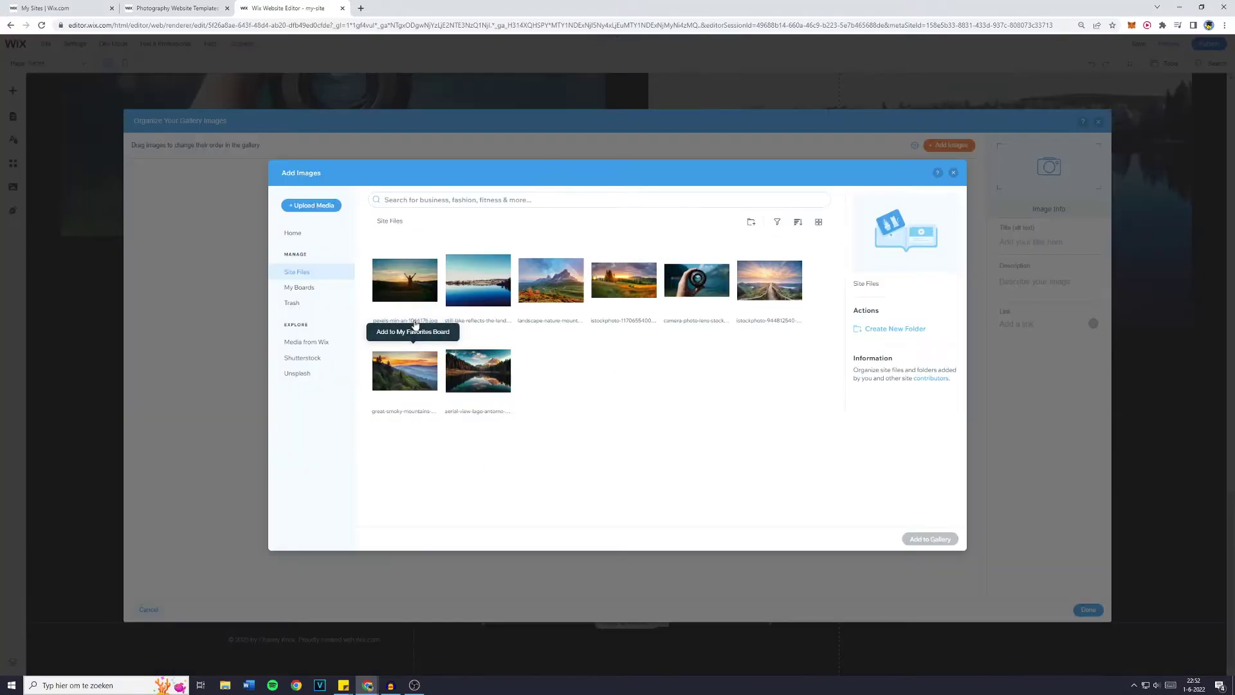
pyautogui.click(950, 146)
pyautogui.click(415, 300)
pyautogui.click(478, 289)
pyautogui.click(551, 290)
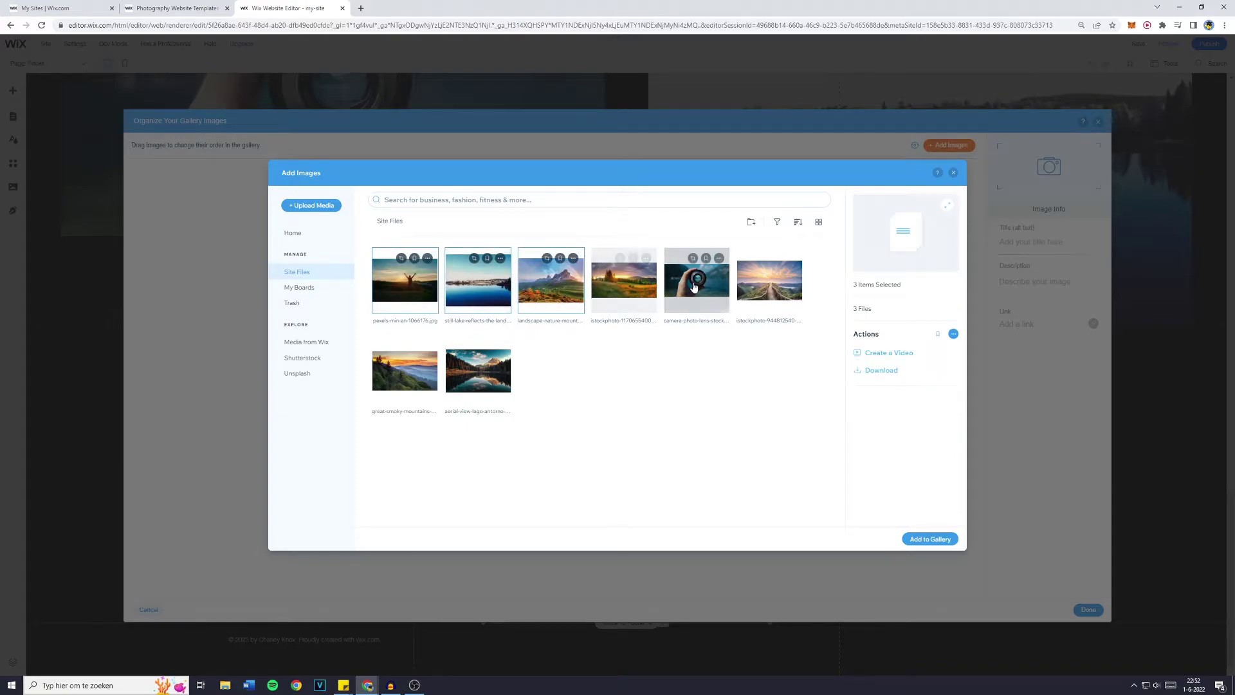
pyautogui.click(769, 289)
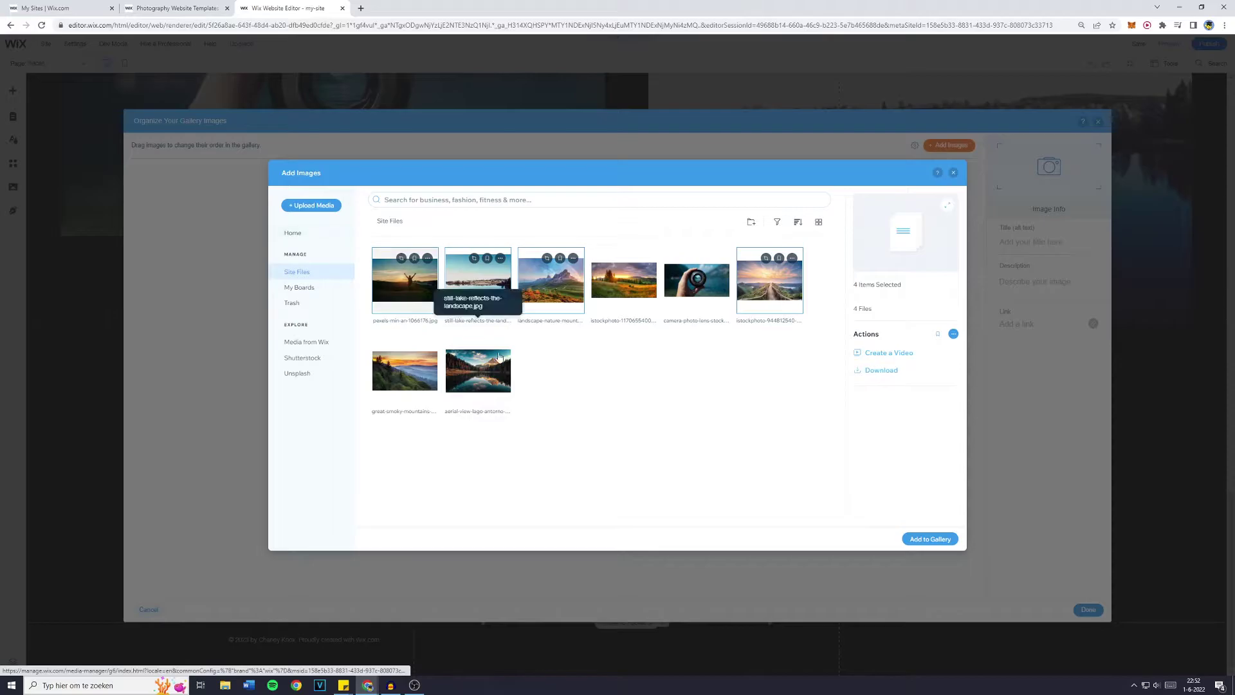
pyautogui.click(931, 543)
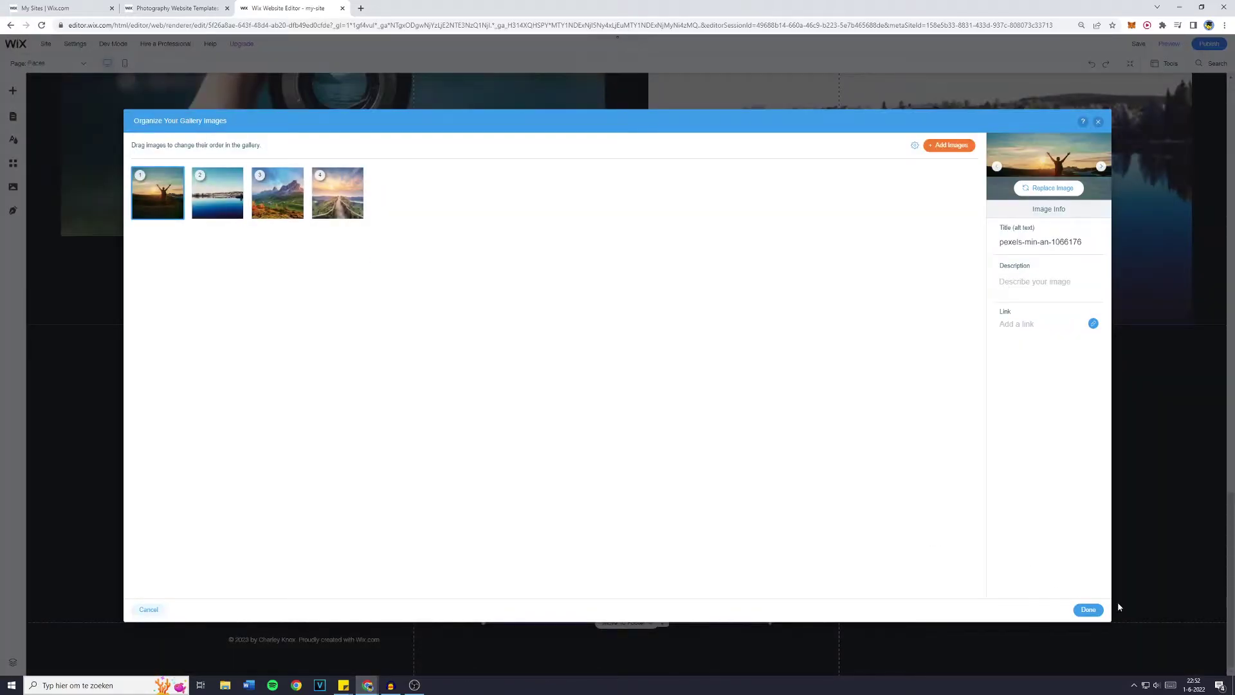
pyautogui.click(1089, 609)
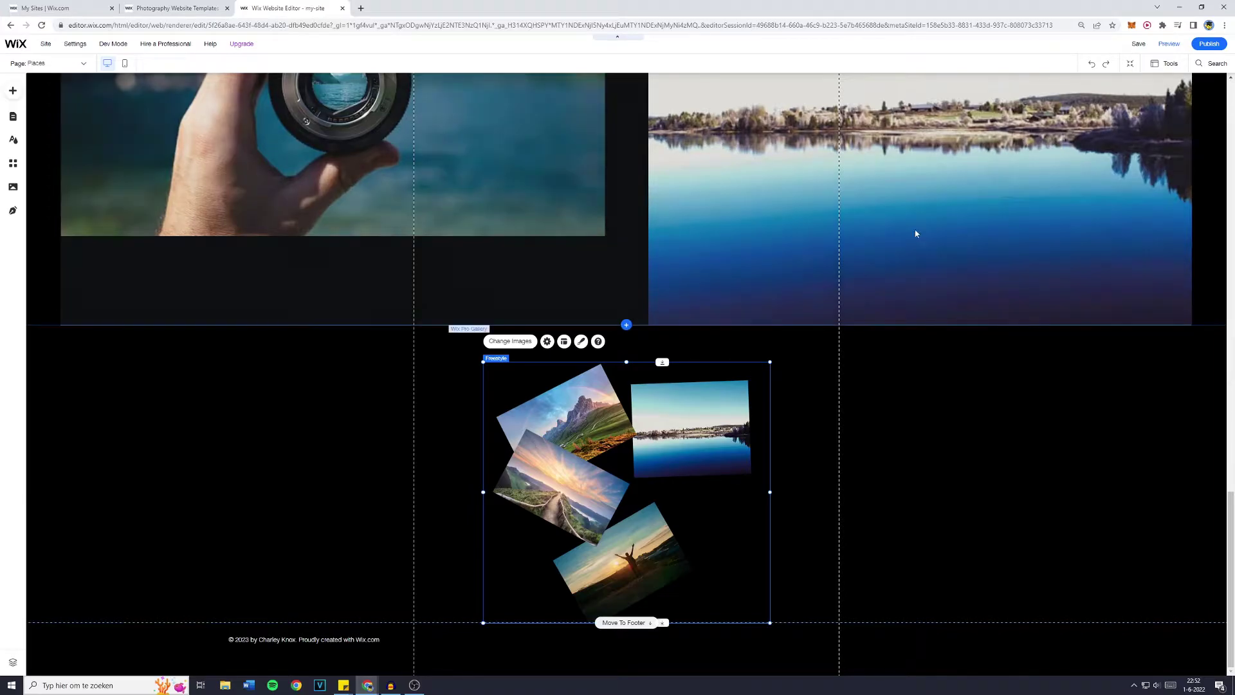
# - Save the site, then in Preview rotate the Freestyle gallery's mountain photo to nearly level
pyautogui.click(1140, 45)
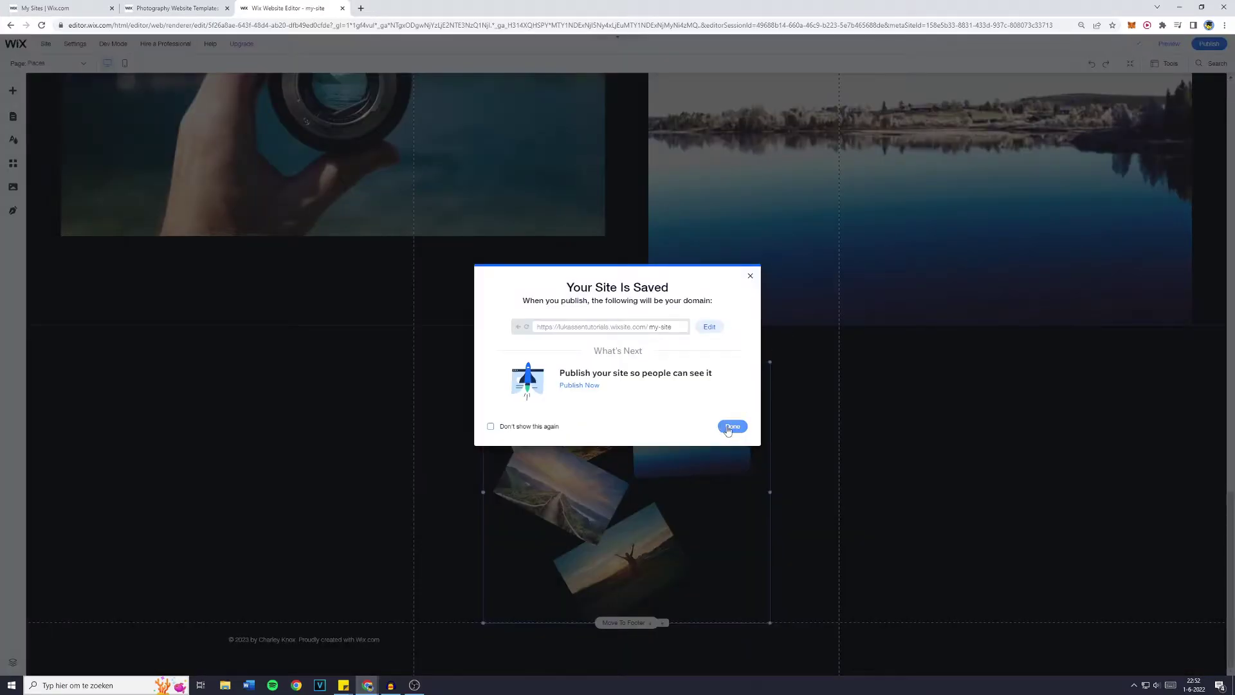
pyautogui.click(732, 427)
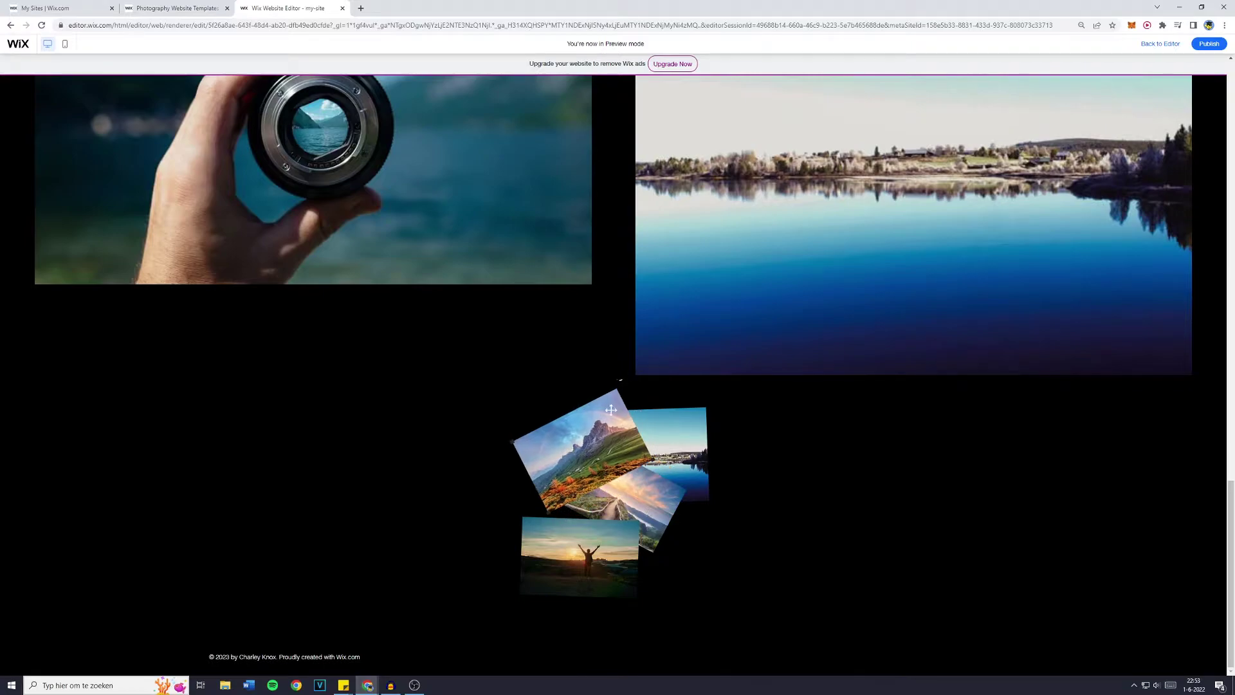
pyautogui.moveTo(620, 381); pyautogui.dragTo(637, 389)
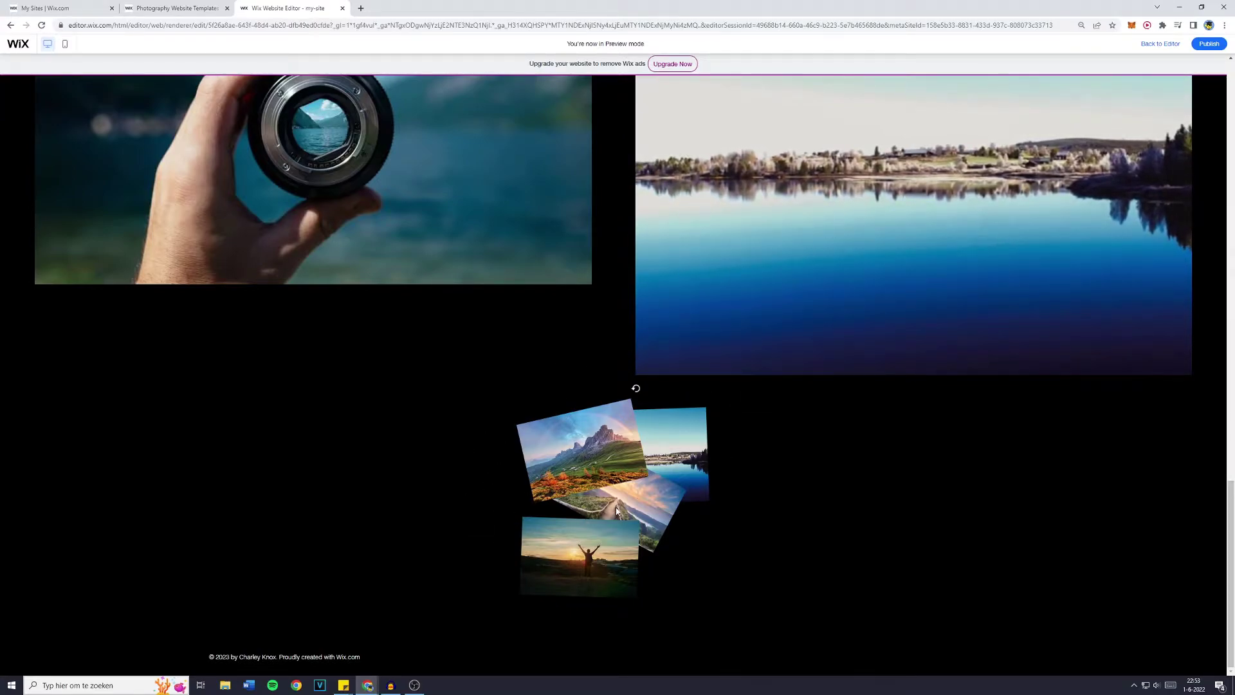
# - Back in the editor, drag the Freestyle gallery's left and right edges outward to widen it
pyautogui.click(1160, 43)
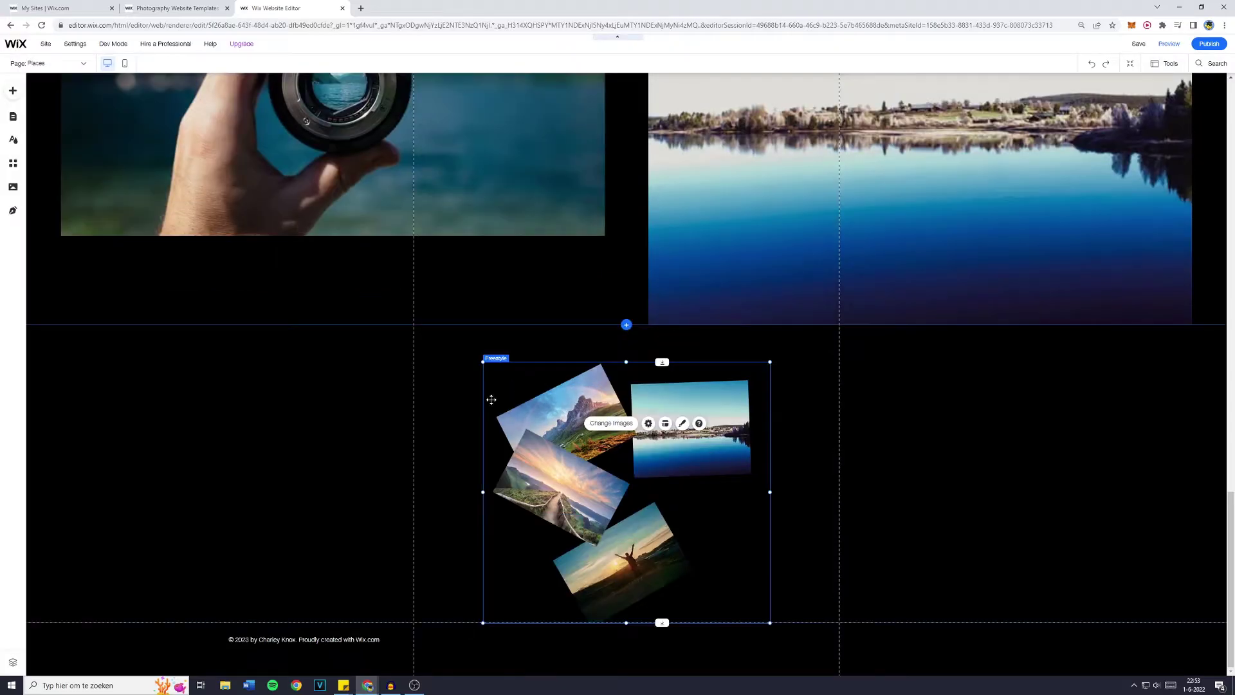
pyautogui.moveTo(482, 491); pyautogui.dragTo(413, 492)
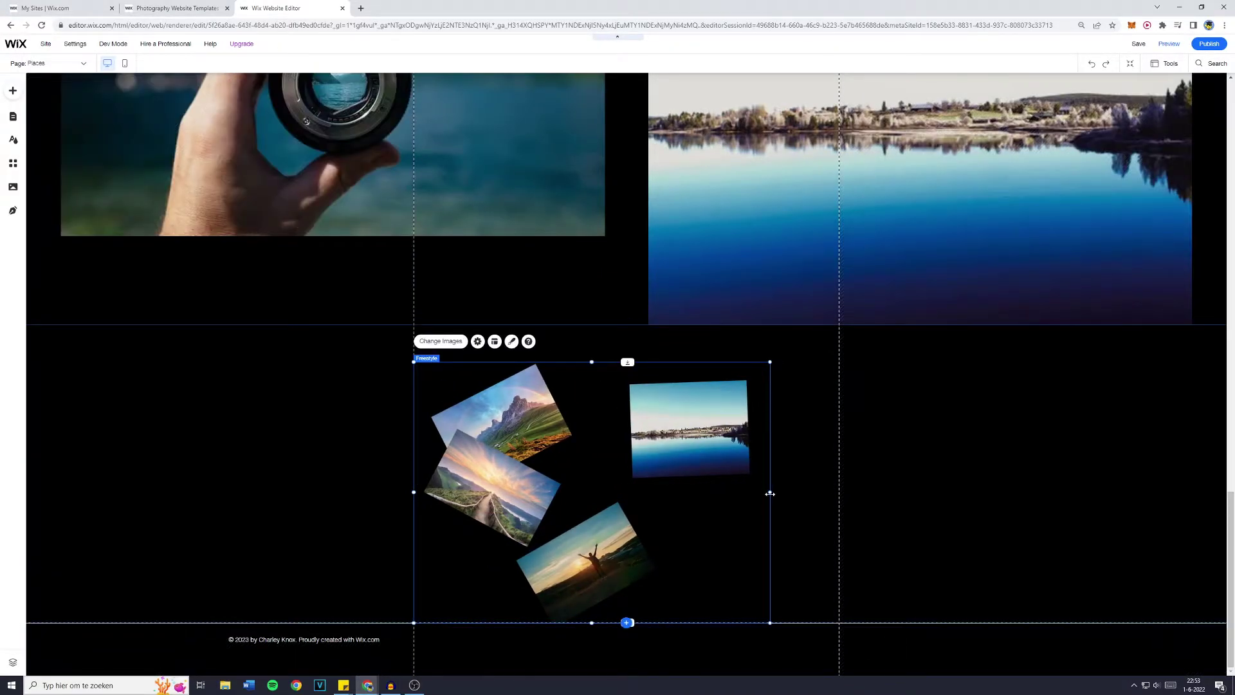
pyautogui.moveTo(770, 491); pyautogui.dragTo(840, 489)
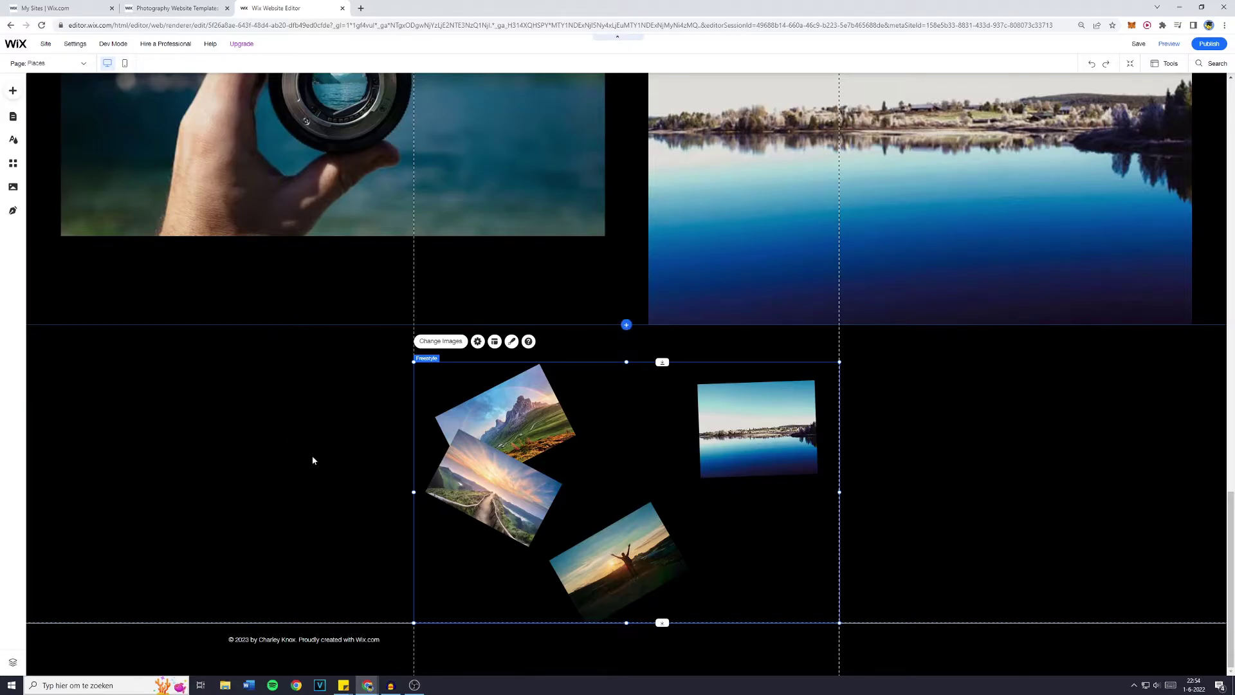
# - Save the site and dismiss the saved confirmation
pyautogui.click(1139, 44)
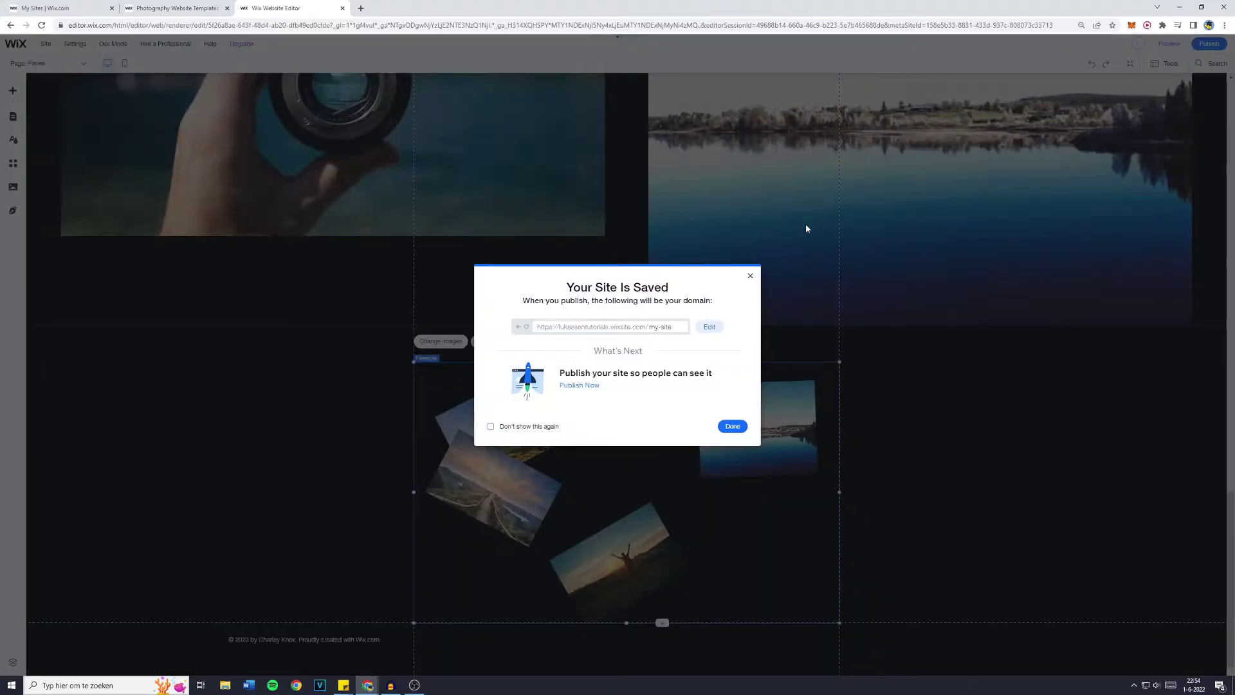
pyautogui.click(732, 425)
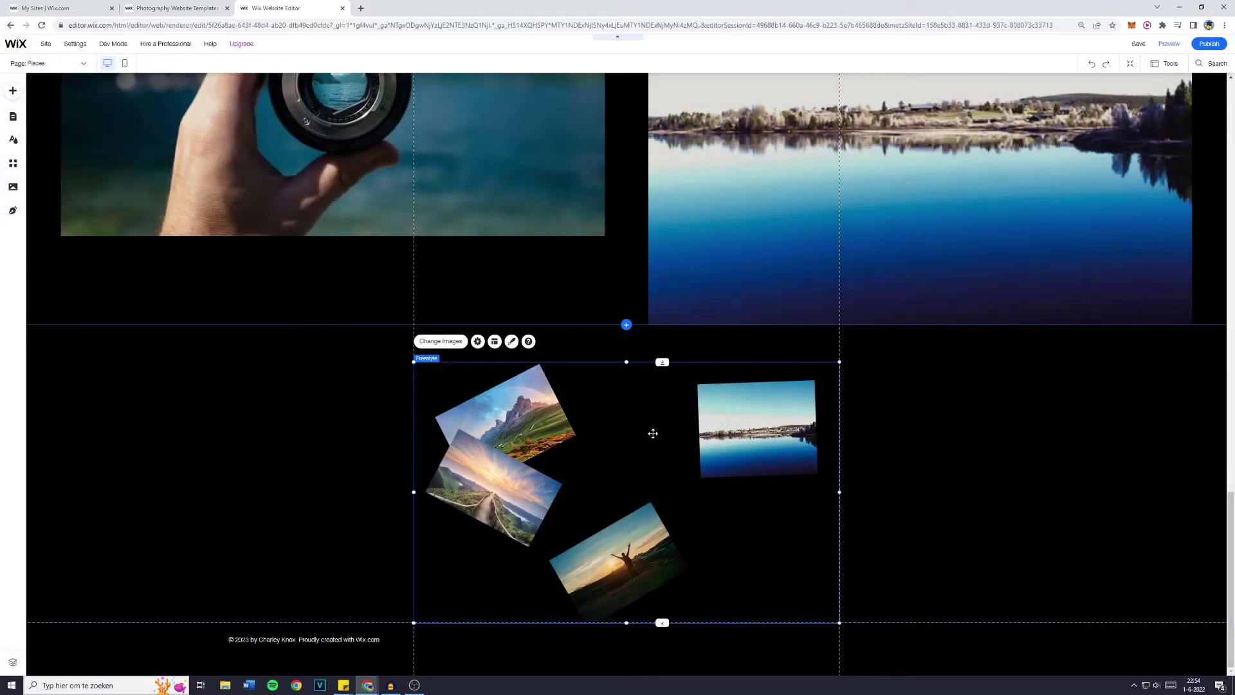
pyautogui.scroll(10, 659, 434)
# - Switch from the Places page to the Portraits page via the page dropdown
pyautogui.scroll(5, 664, 439)
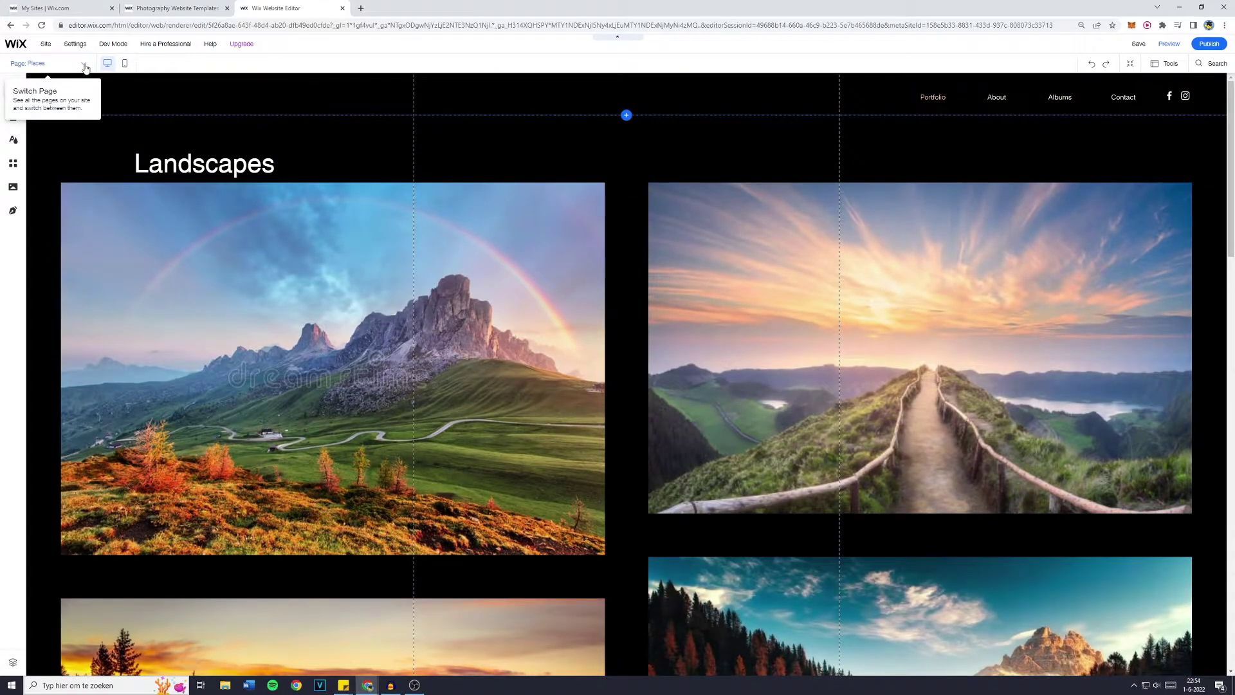
pyautogui.click(84, 63)
pyautogui.click(44, 109)
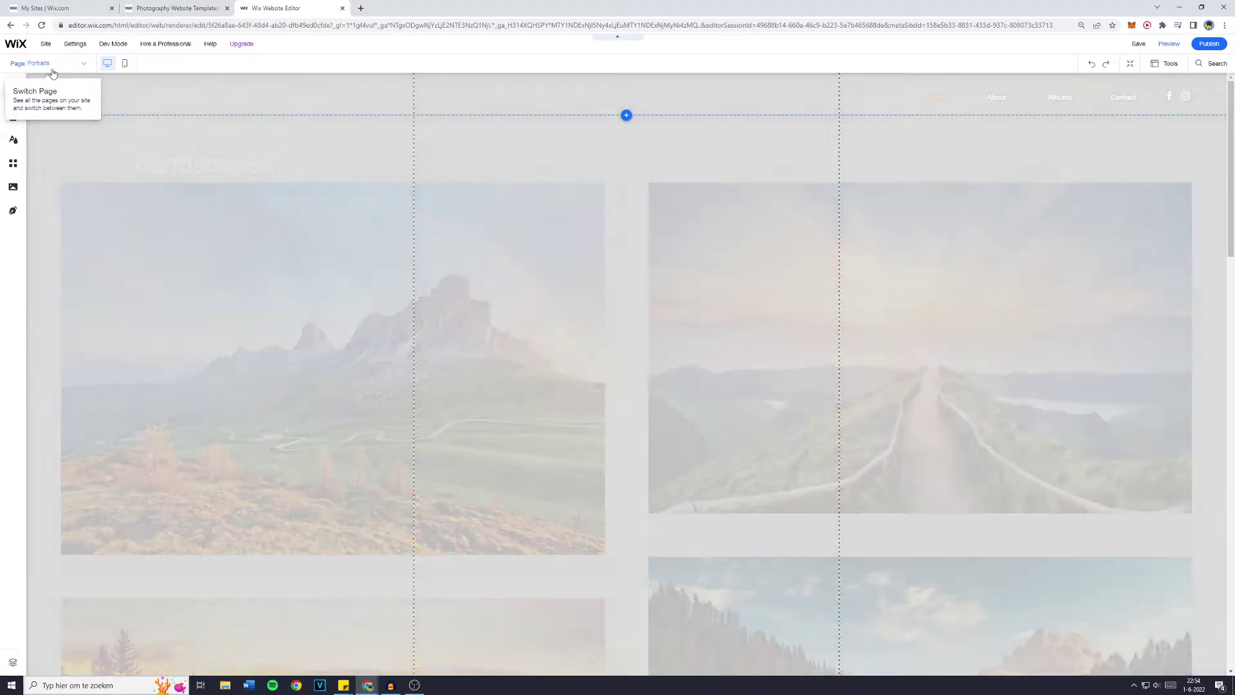
# - Scroll through the Portraits page and open the Site Pages manager
pyautogui.click(51, 63)
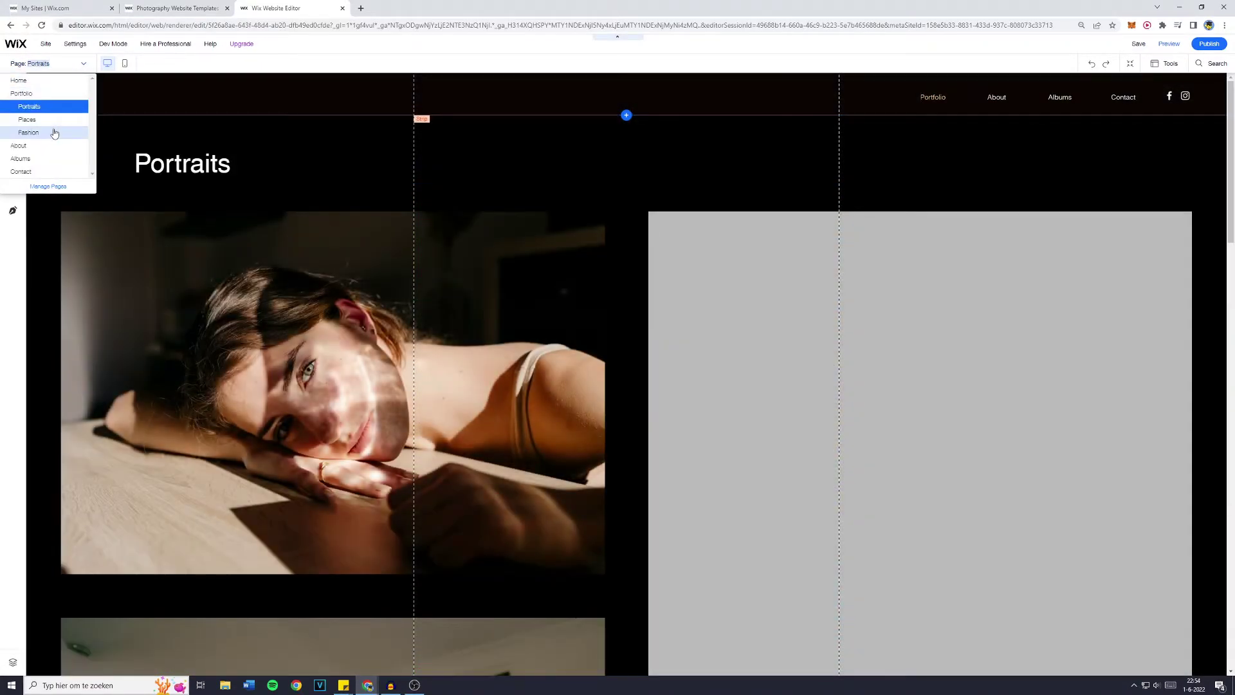
pyautogui.scroll(-15, 648, 242)
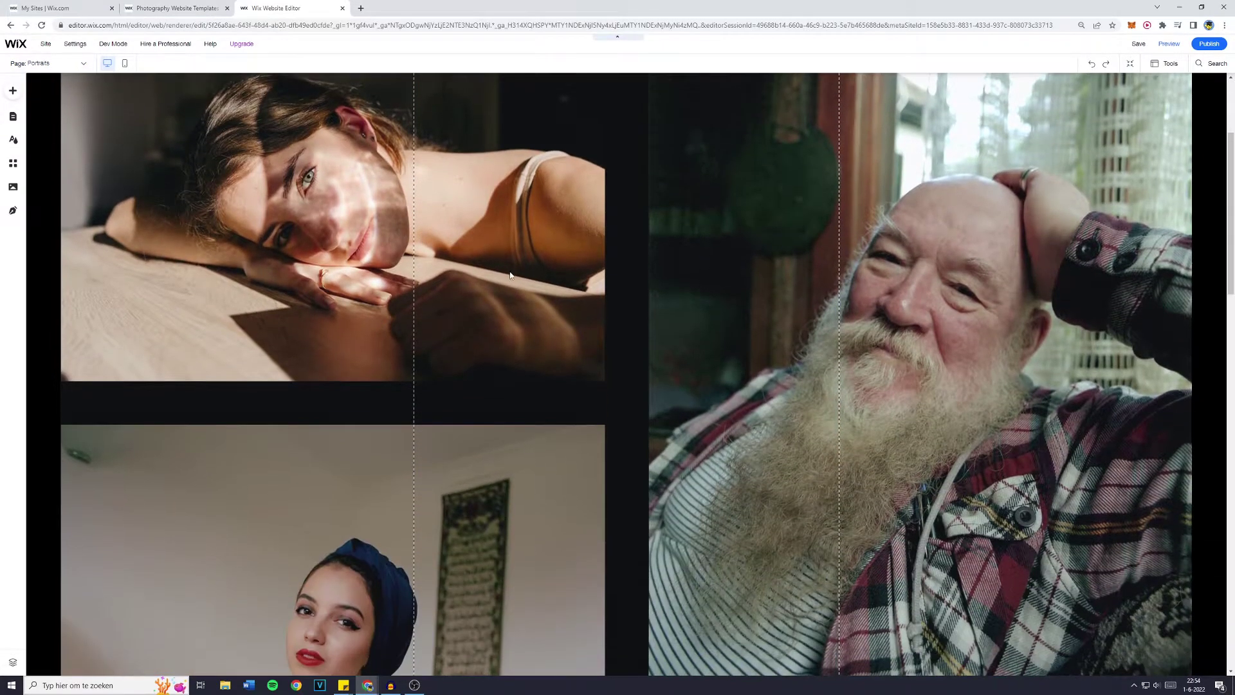
pyautogui.scroll(-7, 638, 311)
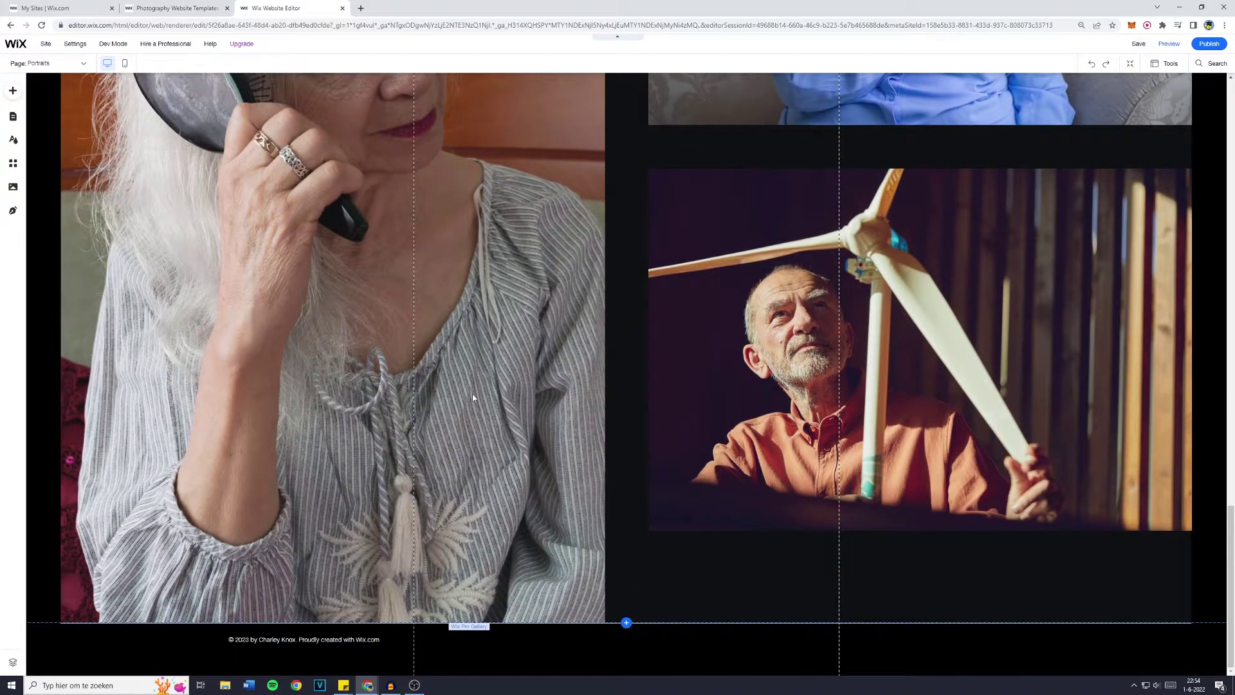
pyautogui.scroll(10, 276, 453)
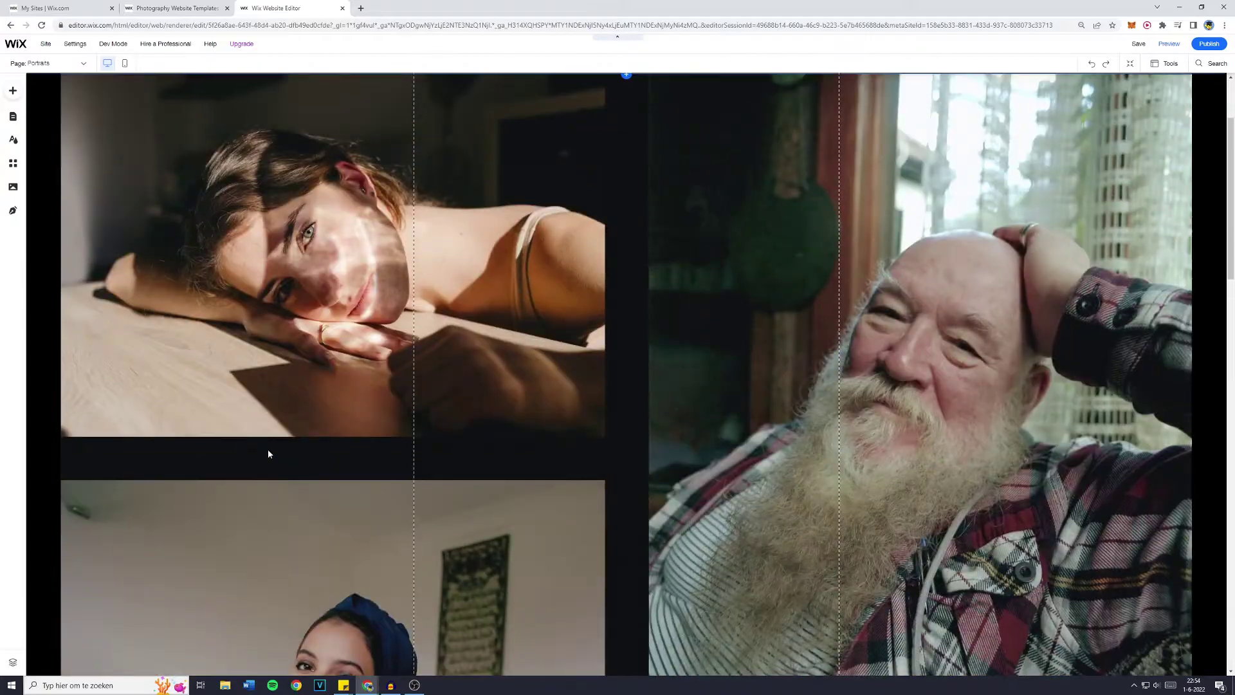
pyautogui.scroll(5, 268, 449)
pyautogui.click(47, 63)
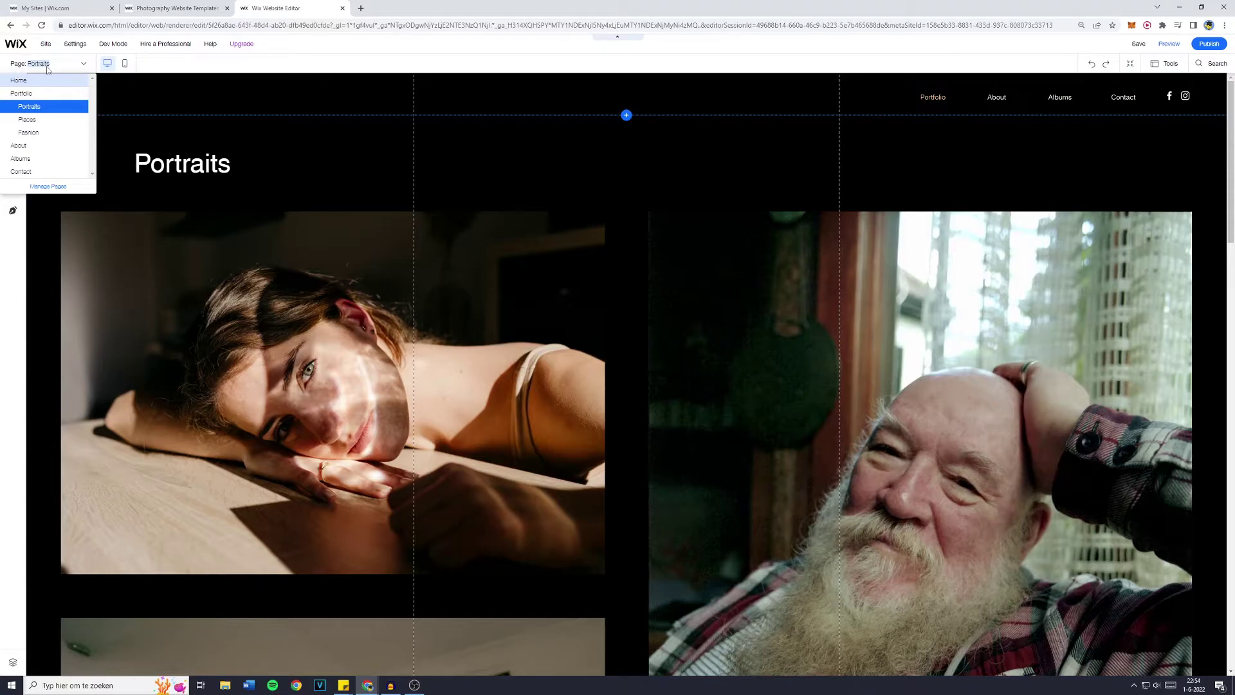
pyautogui.click(50, 188)
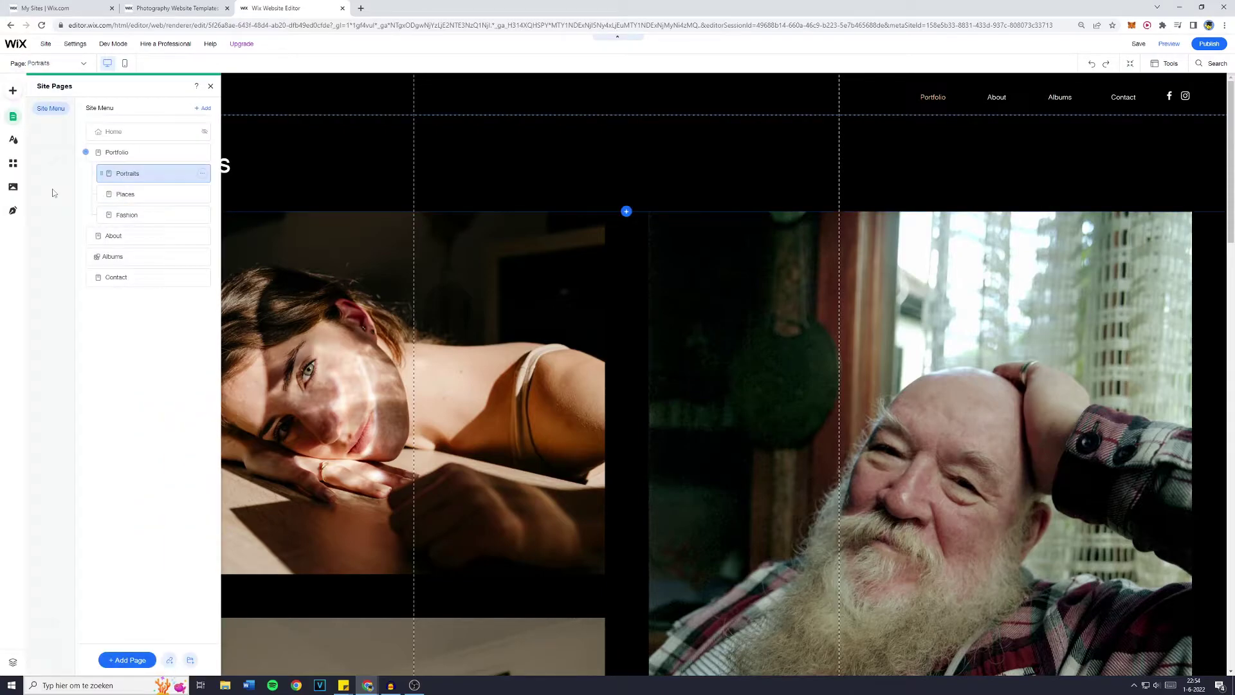
# - Open SEO Basics for the Places page from its options menu in Site Pages
pyautogui.click(152, 193)
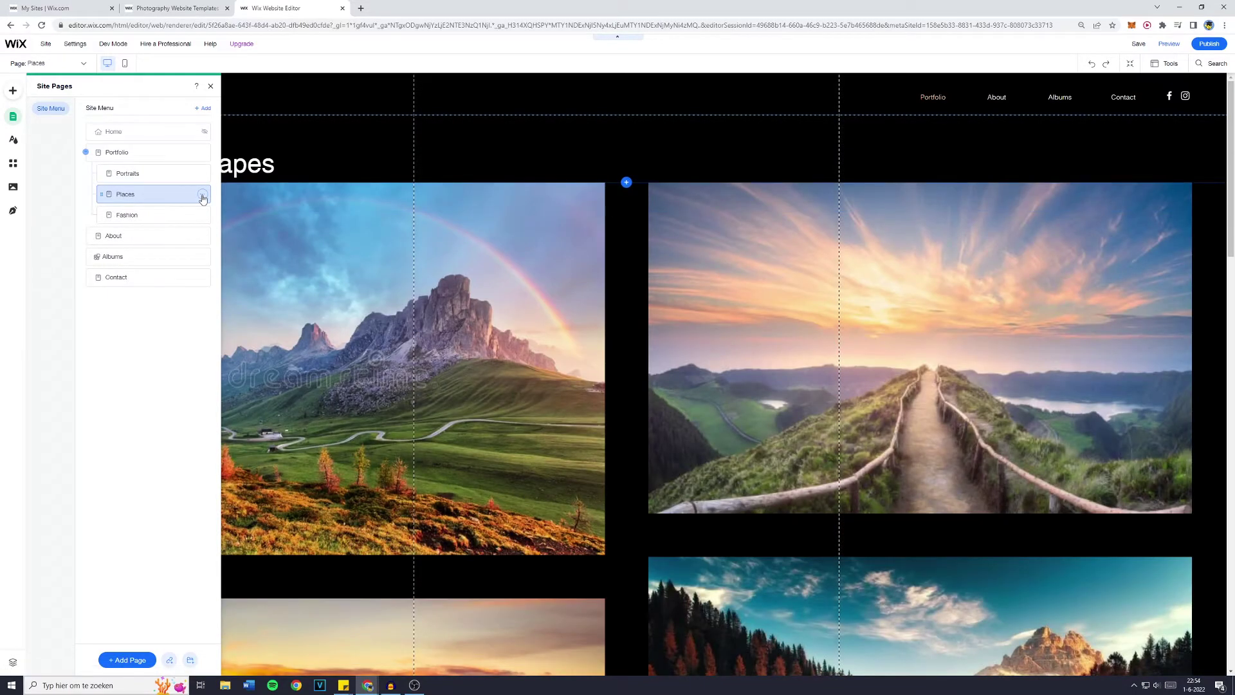
pyautogui.click(203, 195)
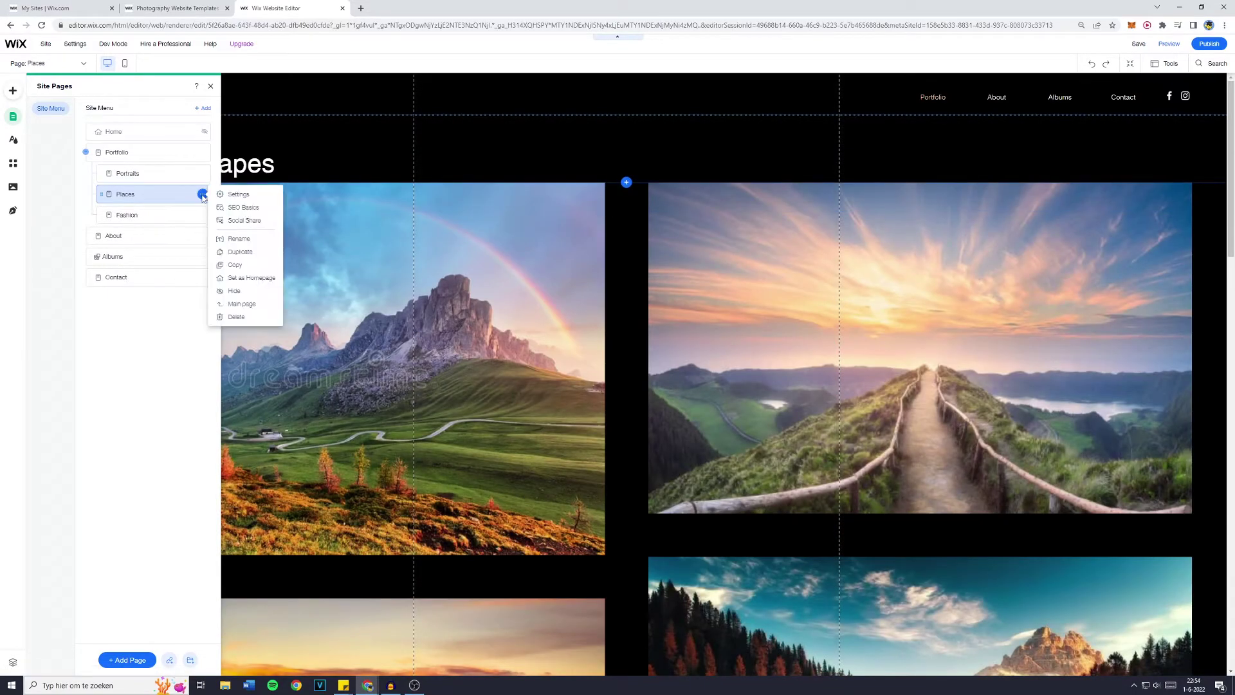
pyautogui.click(238, 209)
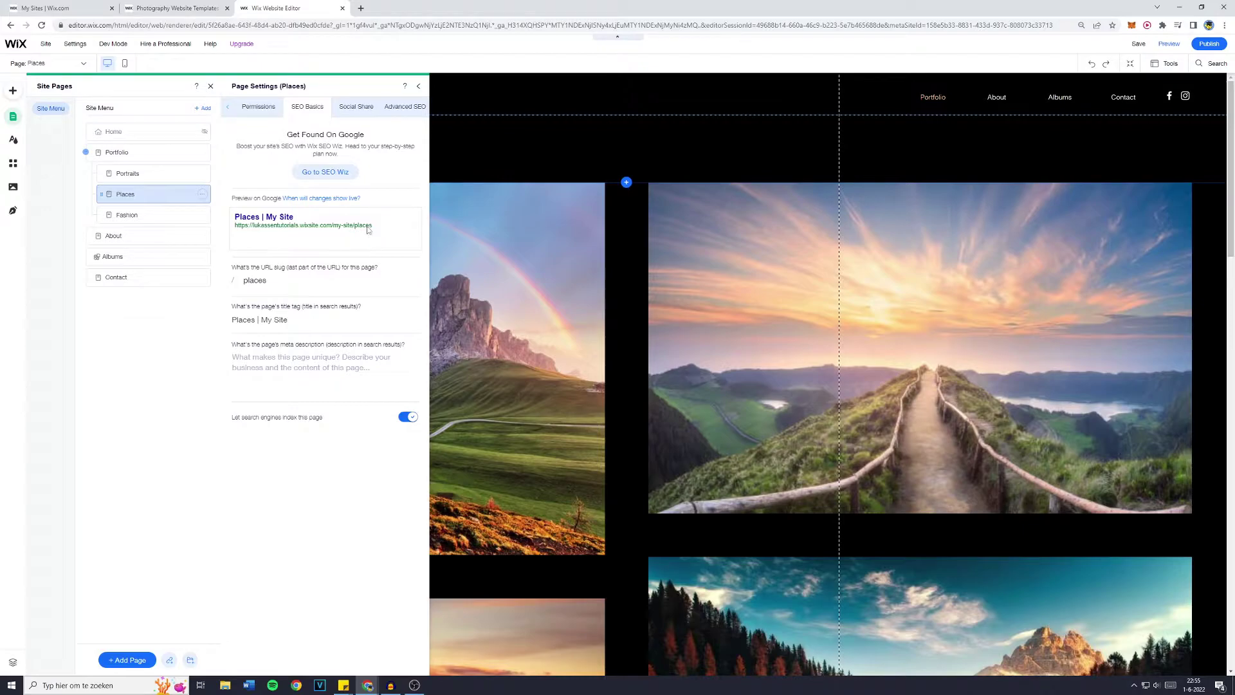
# - Change the Places page URL slug to 'landscape'
pyautogui.click(288, 280)
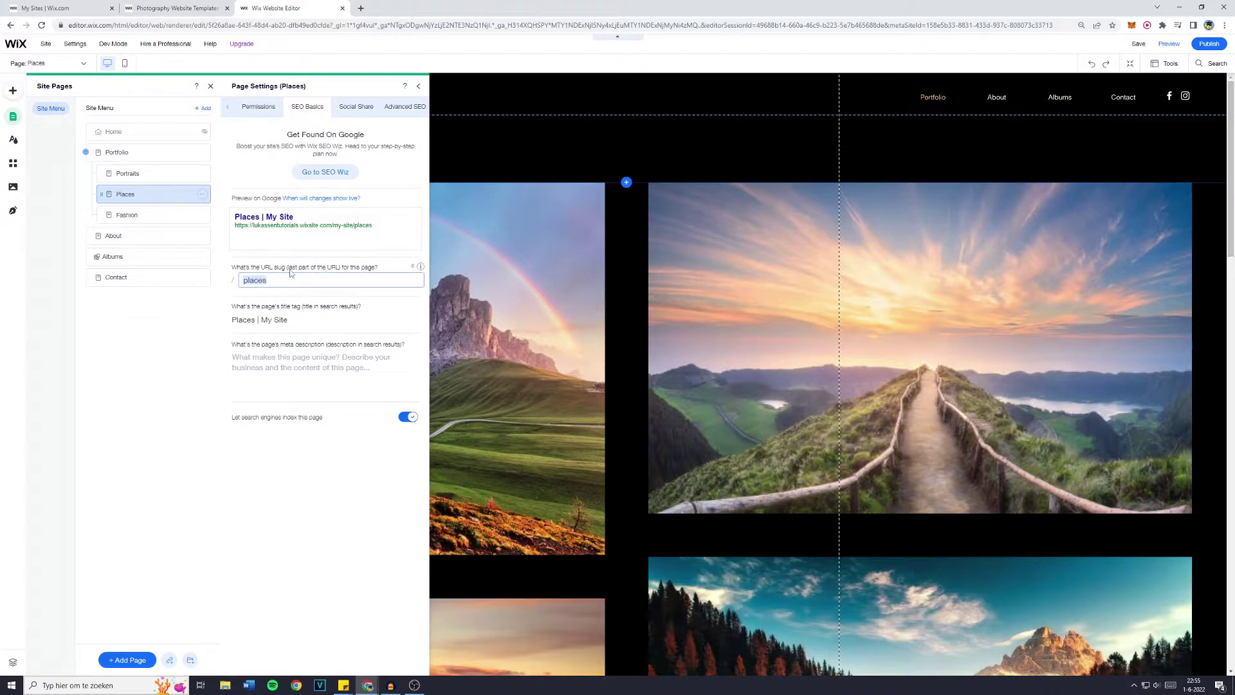
pyautogui.write('landscap')
pyautogui.hotkey('ctrl', 'a')
pyautogui.hotkey('ctrl', 'c')
pyautogui.click(132, 194)
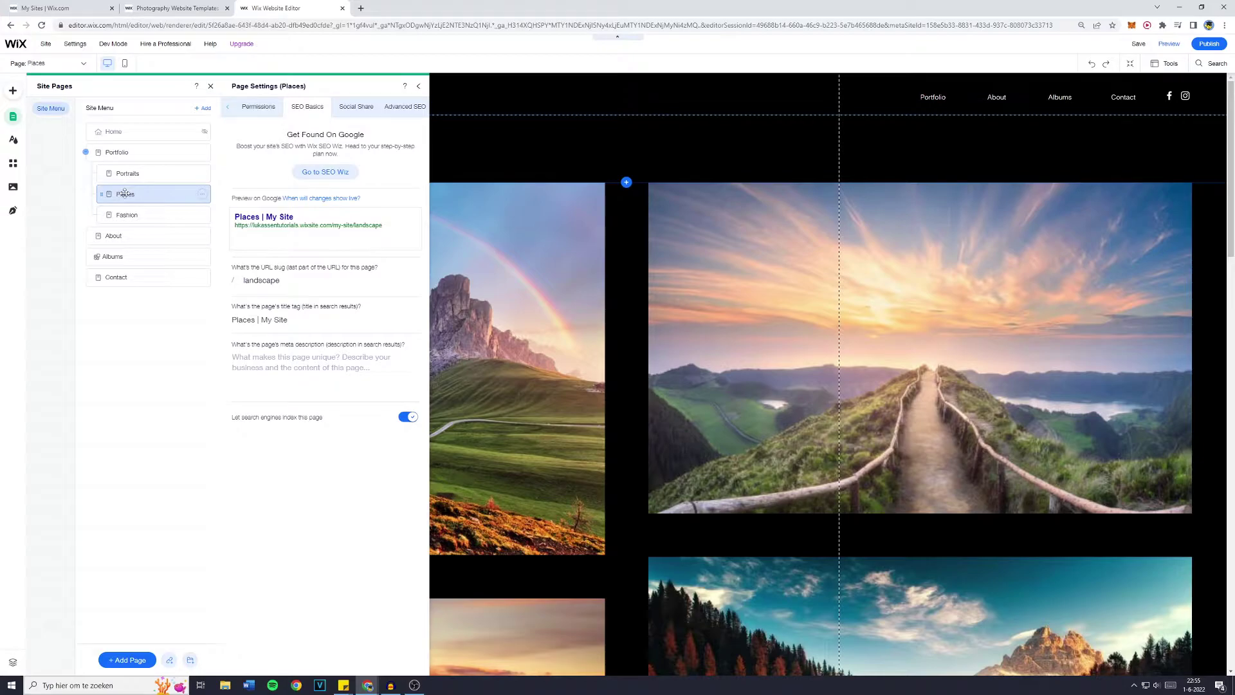
# - Rename the Places page to 'Landscape' with a capital L
pyautogui.rightClick(126, 195)
pyautogui.click(202, 193)
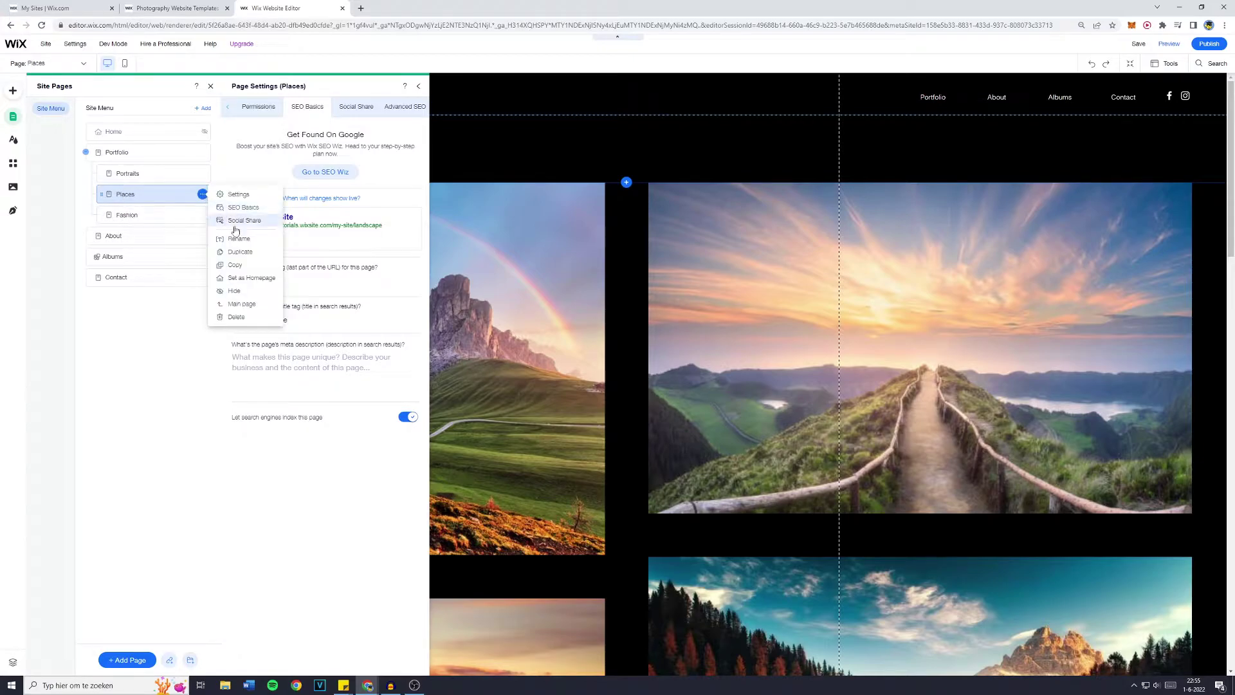
pyautogui.click(235, 245)
pyautogui.hotkey('ctrl', 'v')
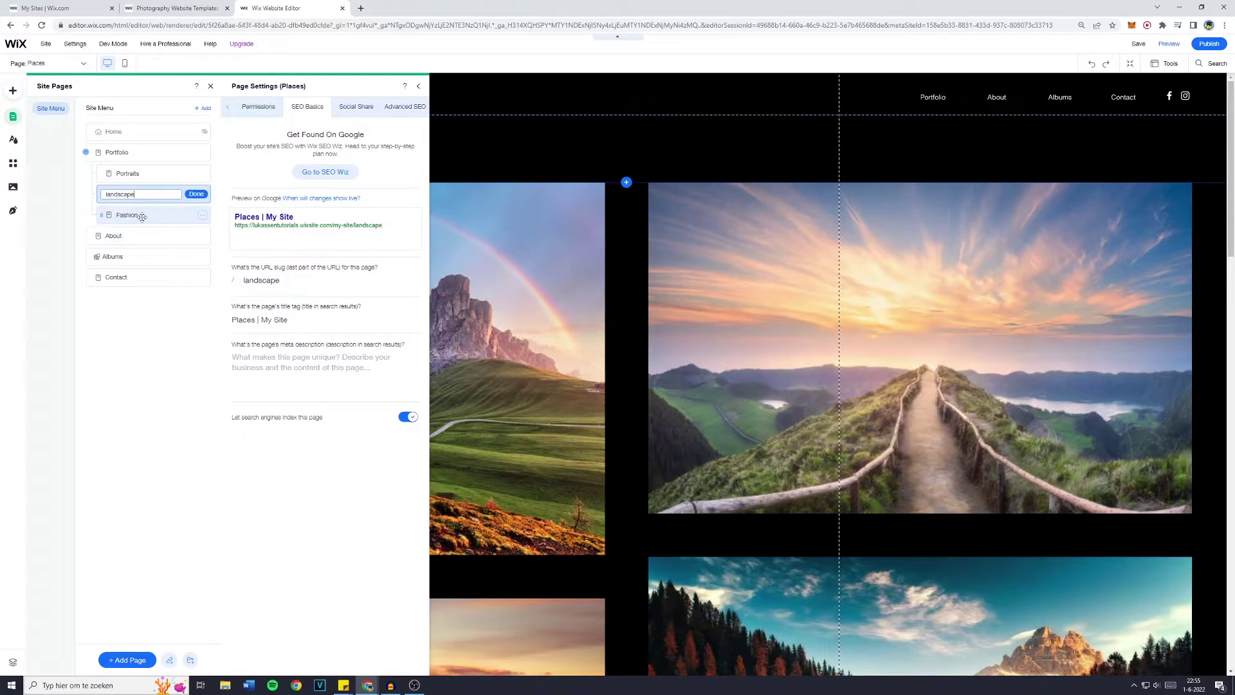
pyautogui.press('Delete')
pyautogui.write('L')
pyautogui.press('Return')
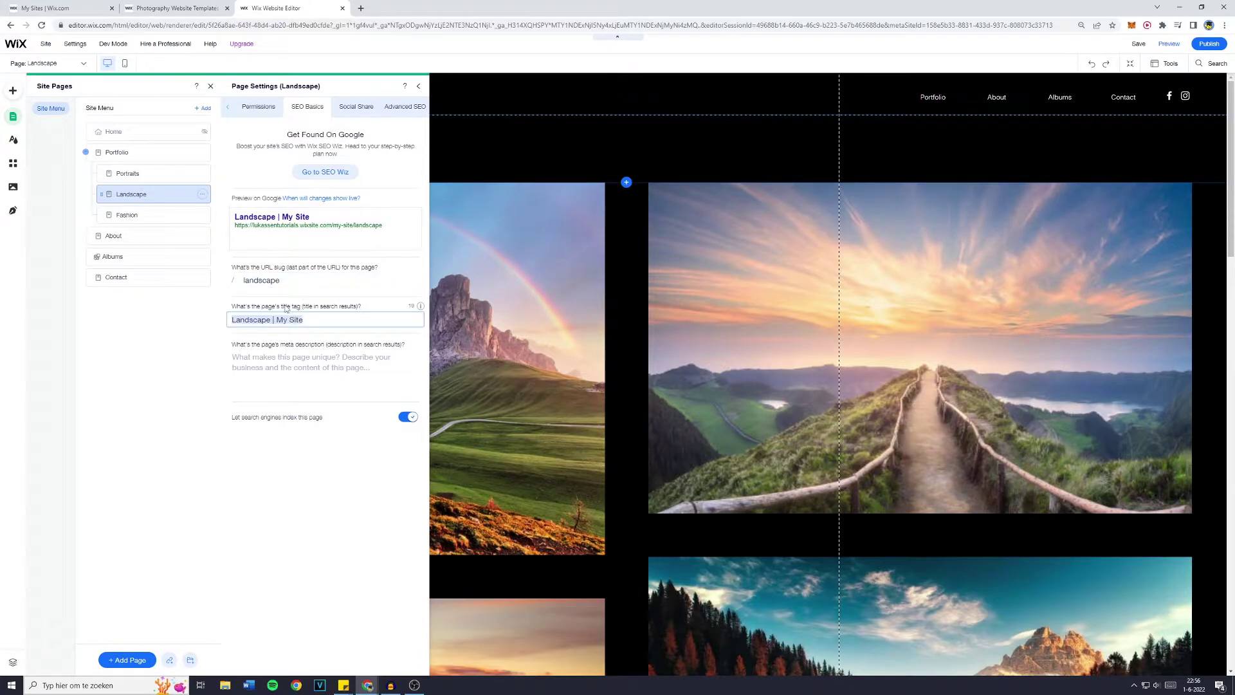
# - Replace '| My Site' in the SEO title with 'by' plus the photographer's brand name
pyautogui.click(324, 319)
pyautogui.moveTo(320, 316); pyautogui.dragTo(222, 323)
pyautogui.press('End')
pyautogui.hotkey('ctrl', 'shift', 'Left')
pyautogui.hotkey('ctrl', 'shift', 'Left')
pyautogui.write('by Lukass')
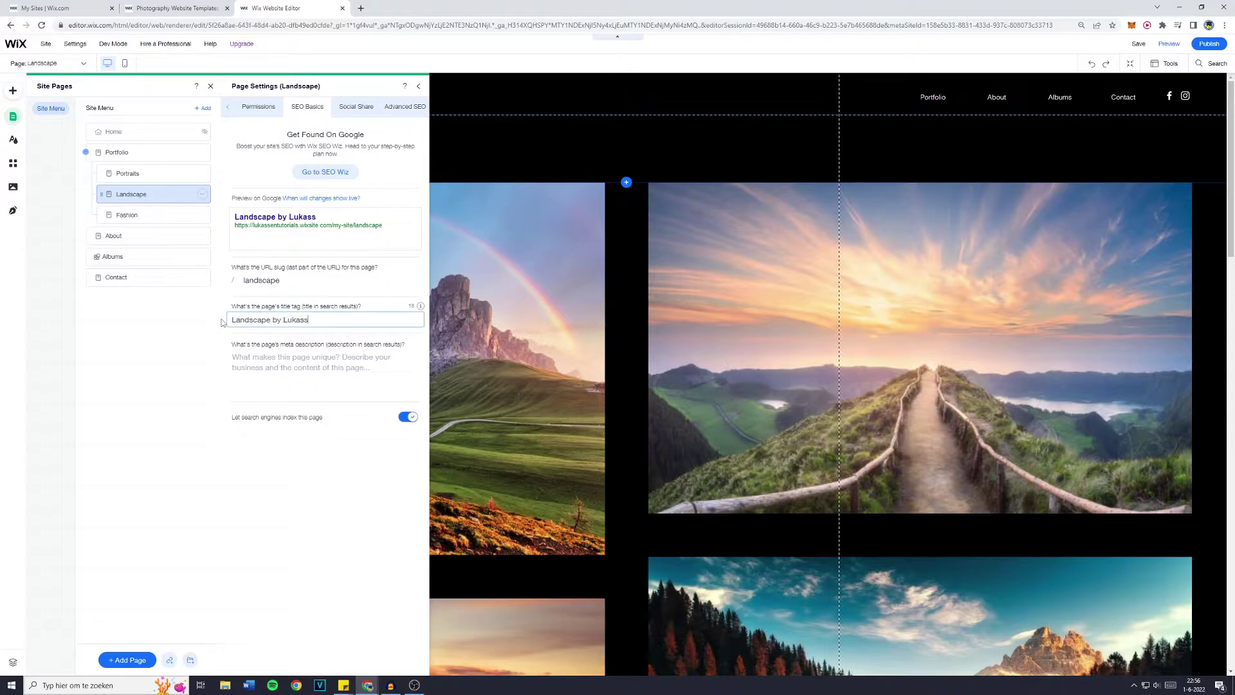
pyautogui.write('en Photography')
pyautogui.click(270, 373)
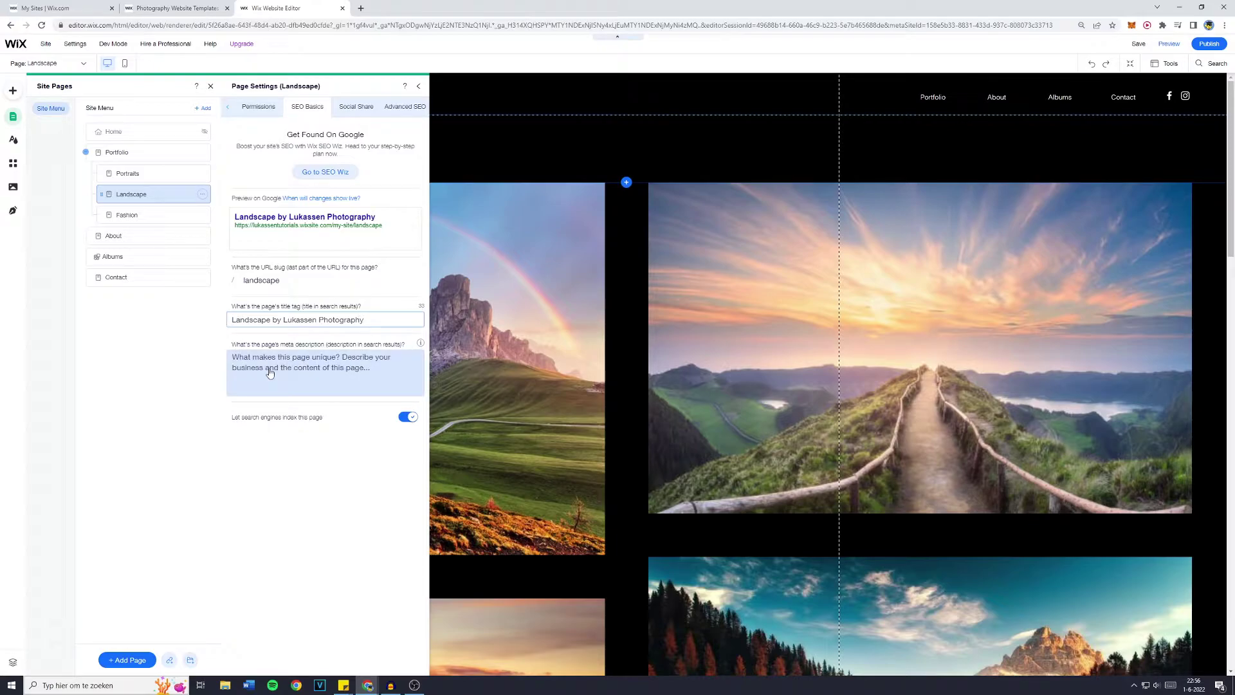
# - Write a meta description about 4k, copyright-free landscape pictures, correcting 'resulation' to 'resolution'
pyautogui.click(271, 368)
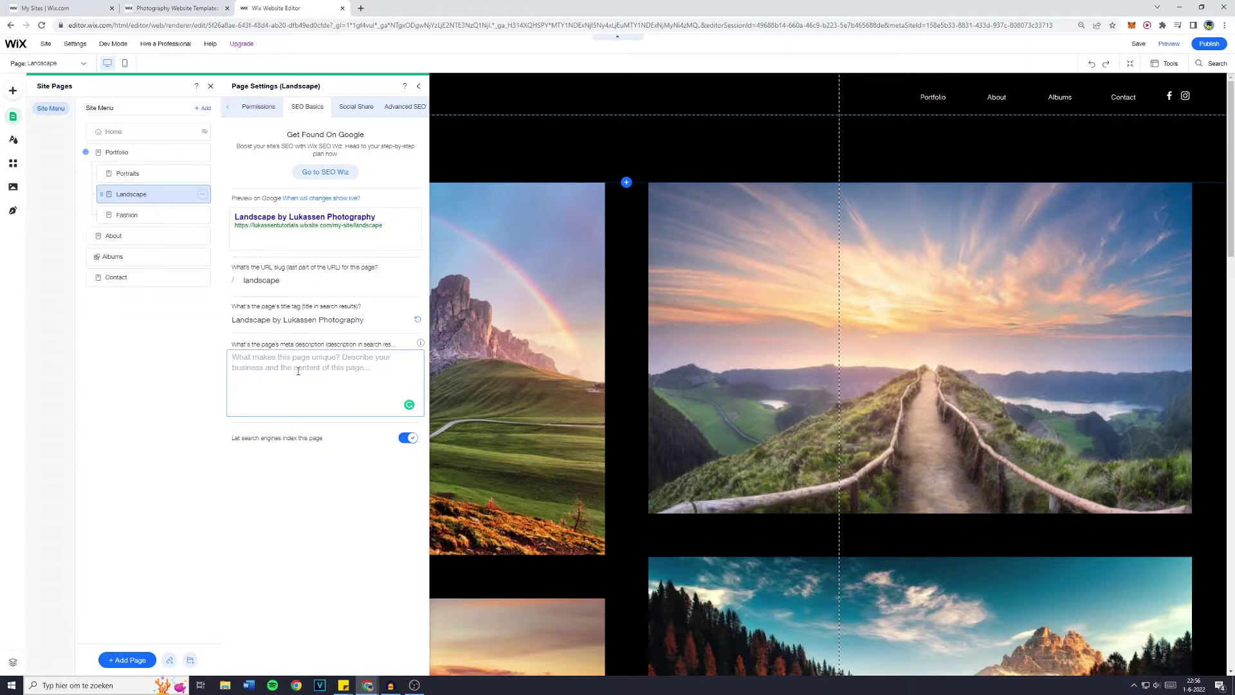
pyautogui.write('Land')
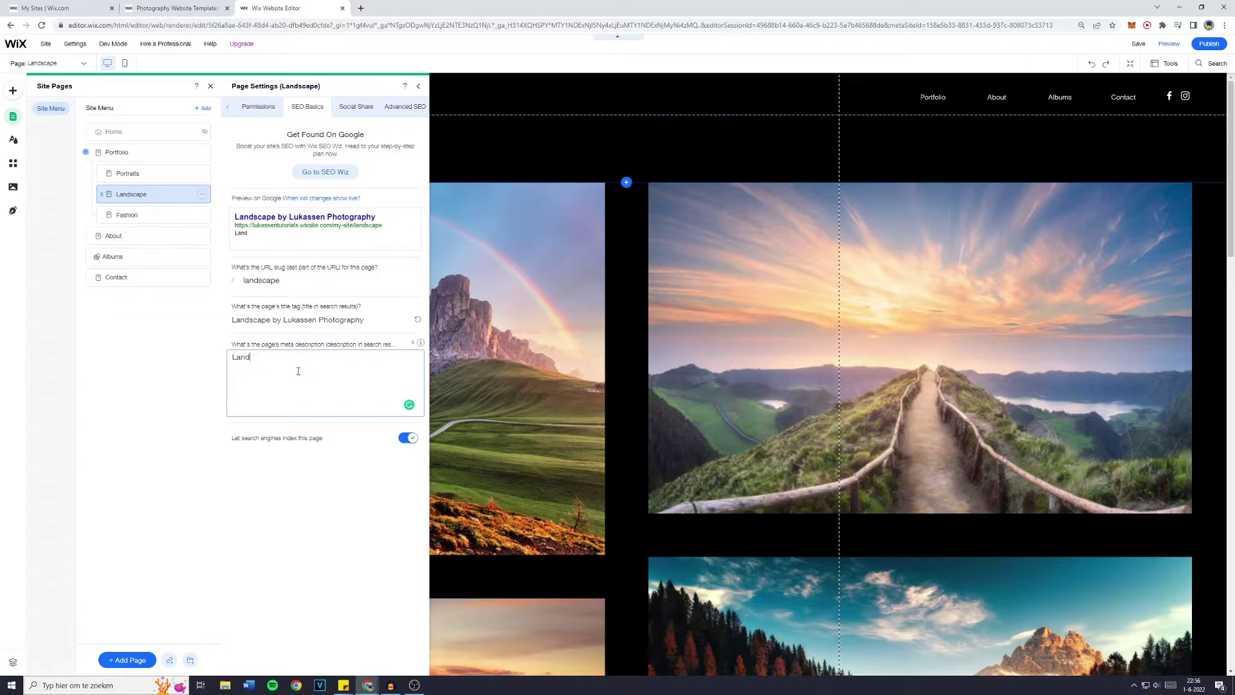
pyautogui.write('scape pictures of the most beautiful places on earth. All')
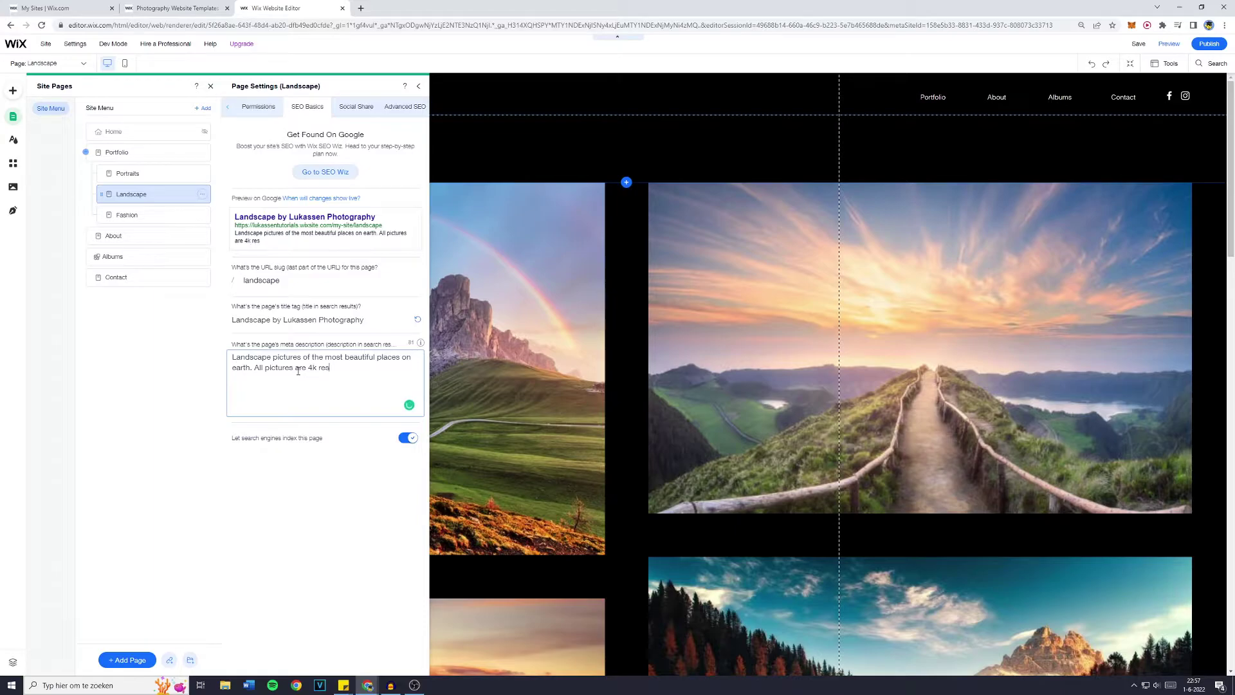
pyautogui.write('pictures are 4k resulation and copyright free.')
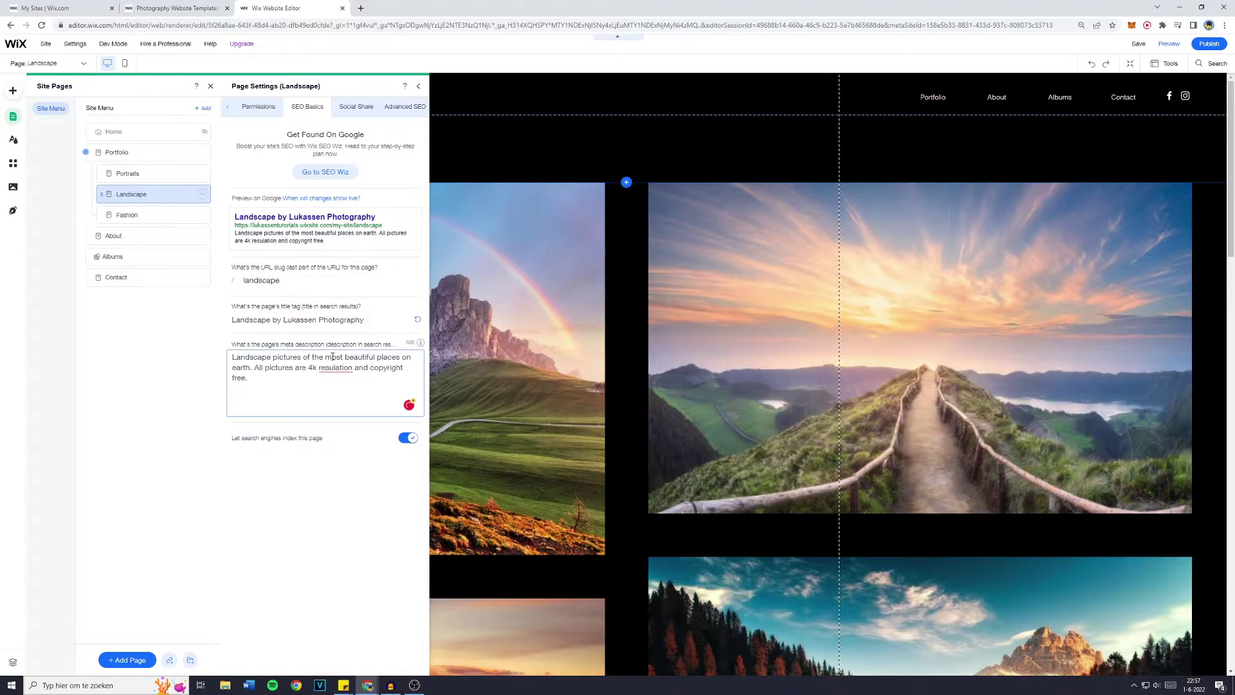
pyautogui.click(335, 384)
pyautogui.click(330, 476)
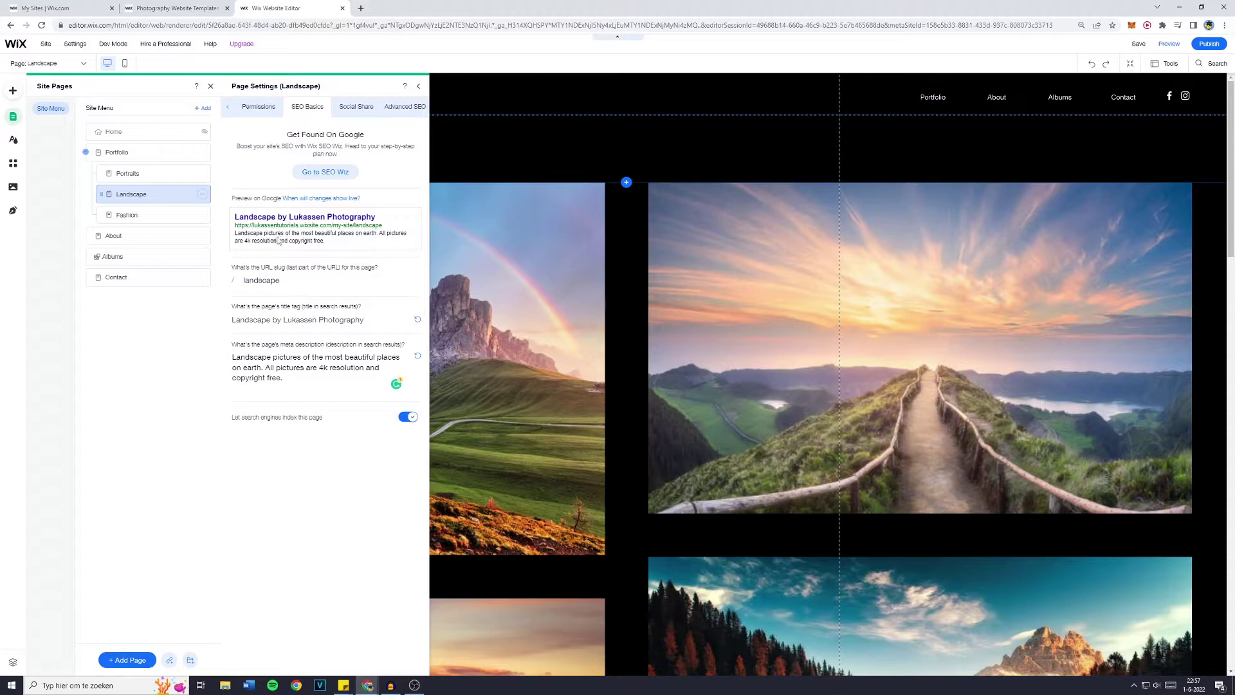
# - Look through the Portraits and Landscape pages, then show Portfolio and collapse its page settings
pyautogui.click(152, 173)
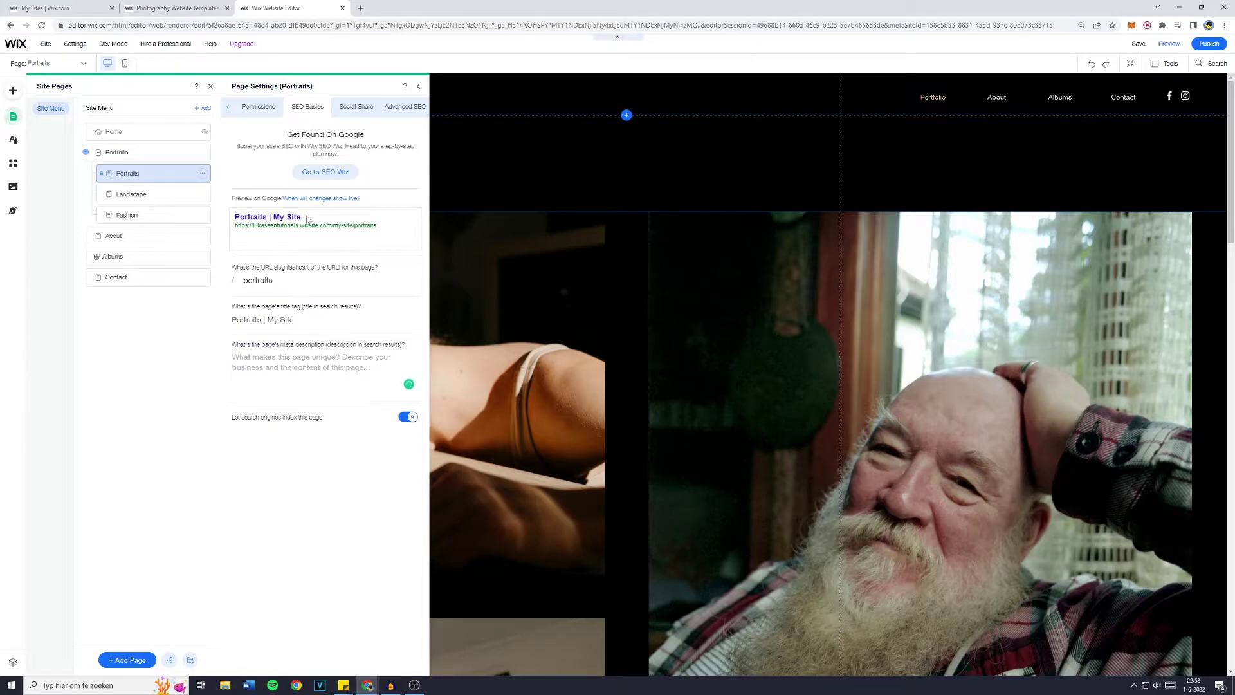
pyautogui.click(148, 193)
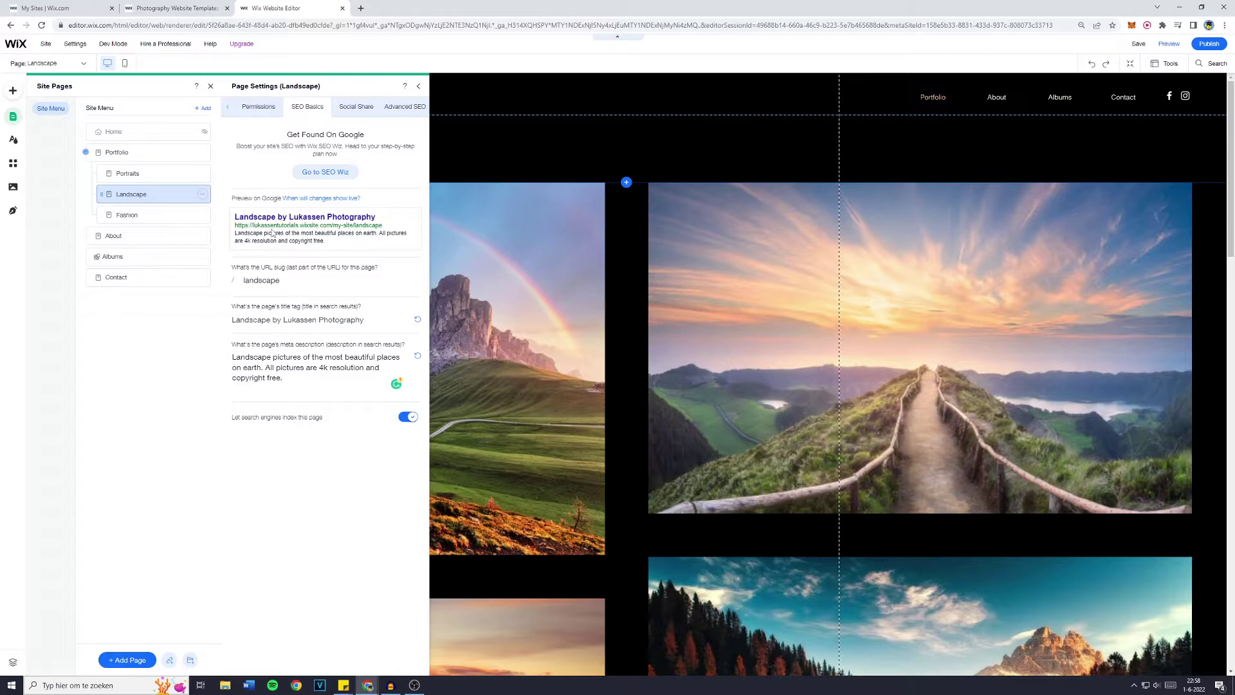
pyautogui.click(164, 151)
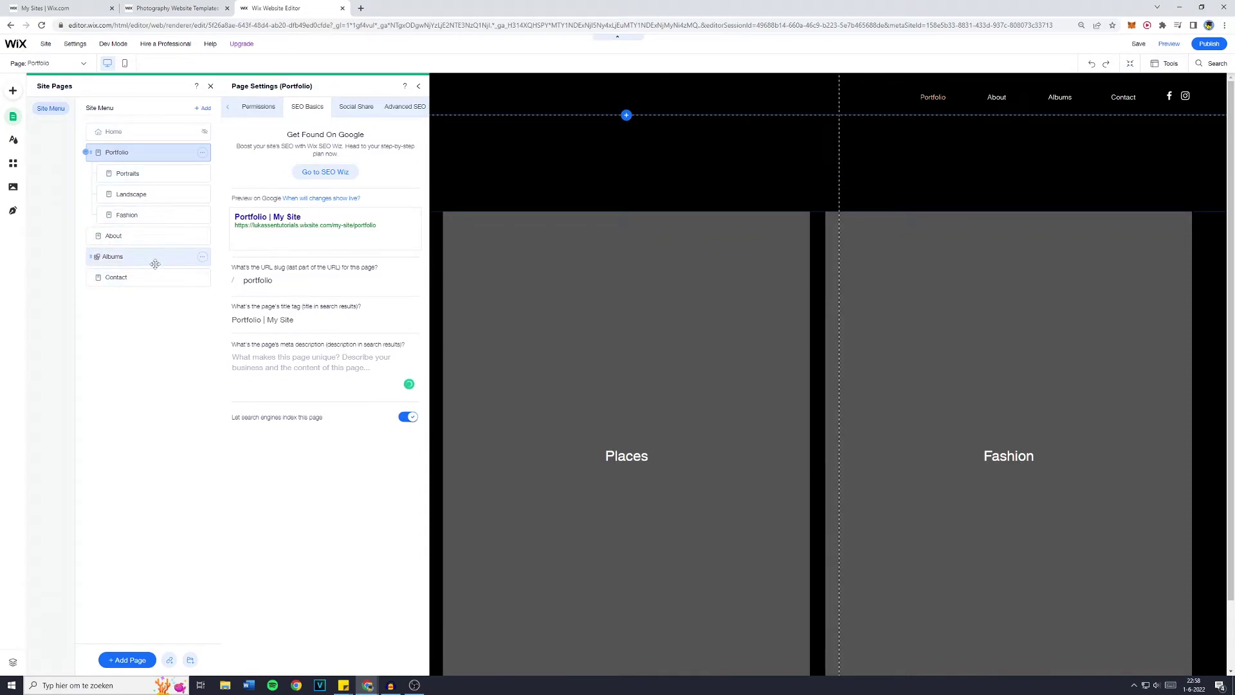
pyautogui.click(418, 87)
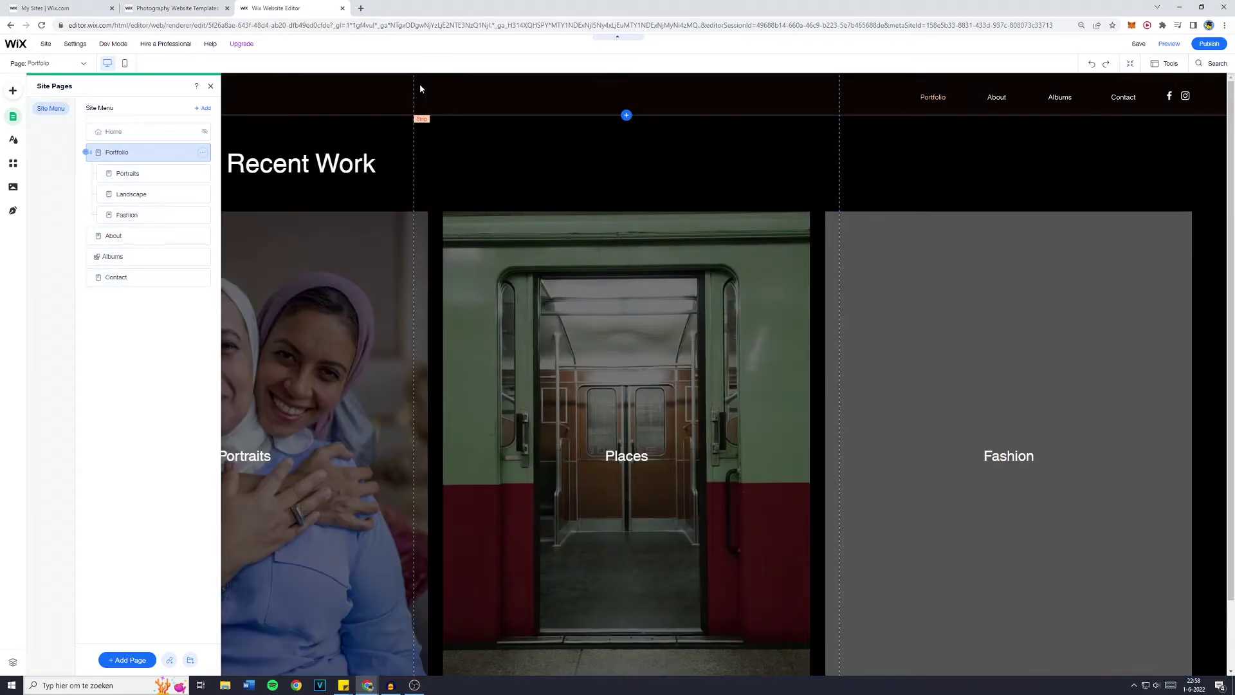
# - Show the Home page and browse the List, Video & Music and Menu & Anchor add-element categories
pyautogui.click(125, 131)
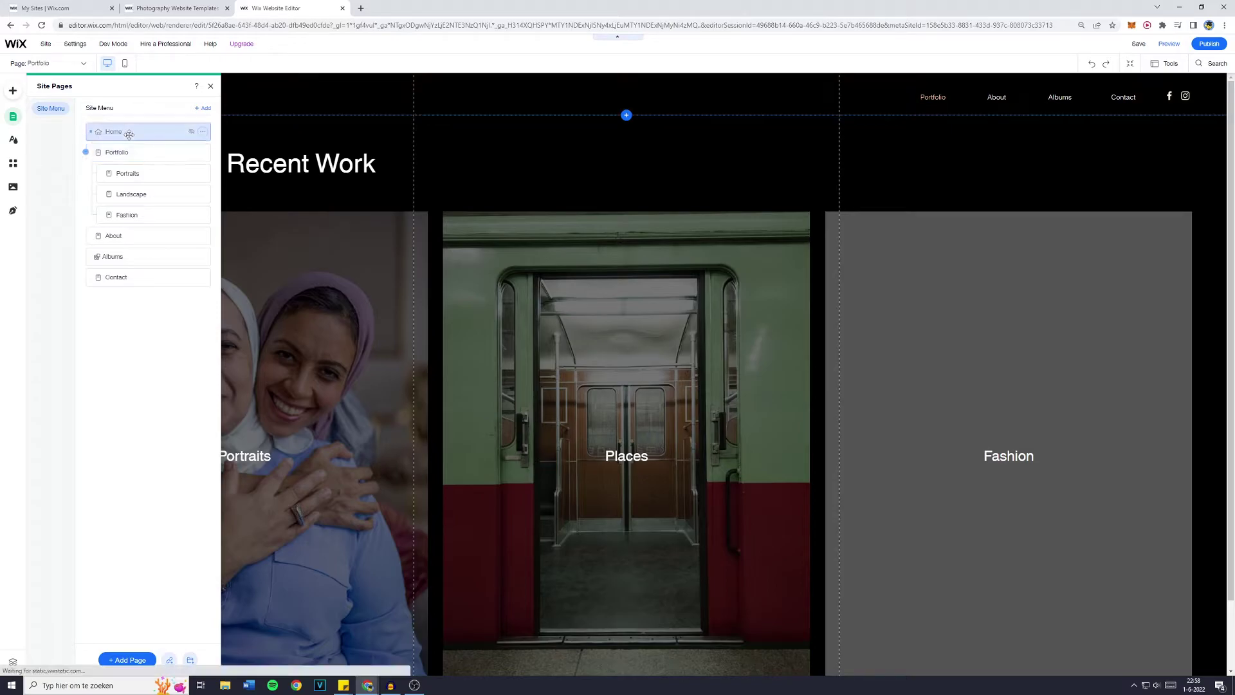
pyautogui.click(45, 65)
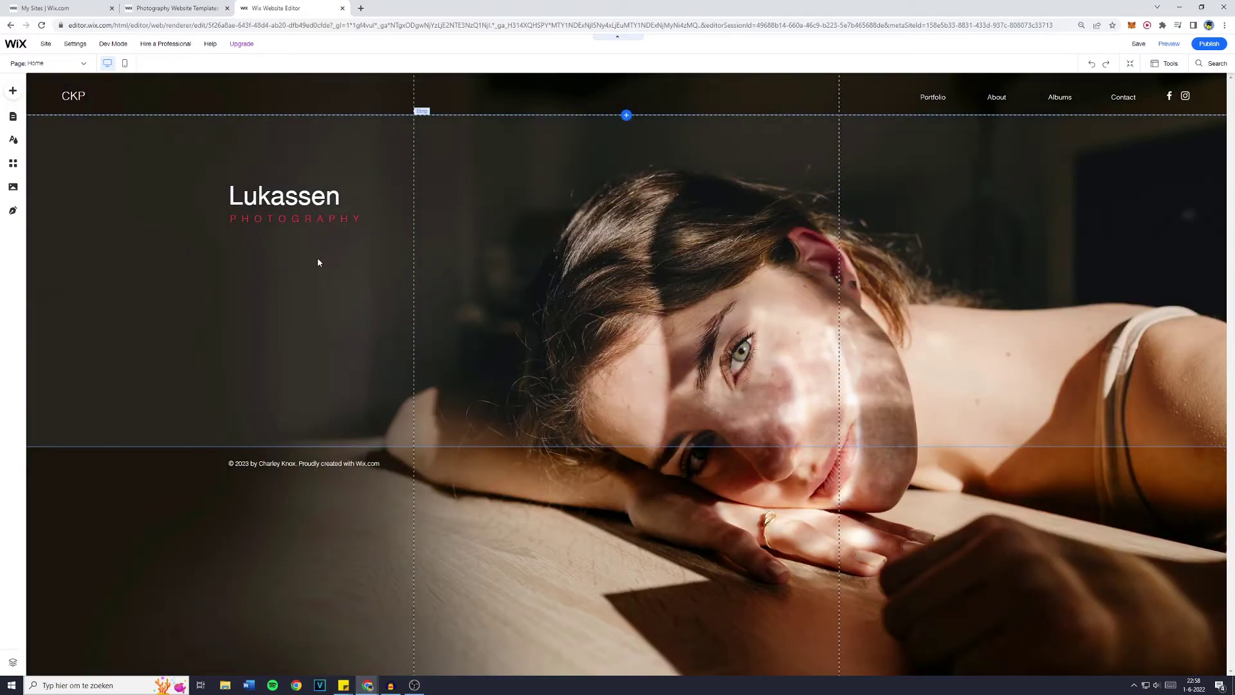
pyautogui.click(13, 91)
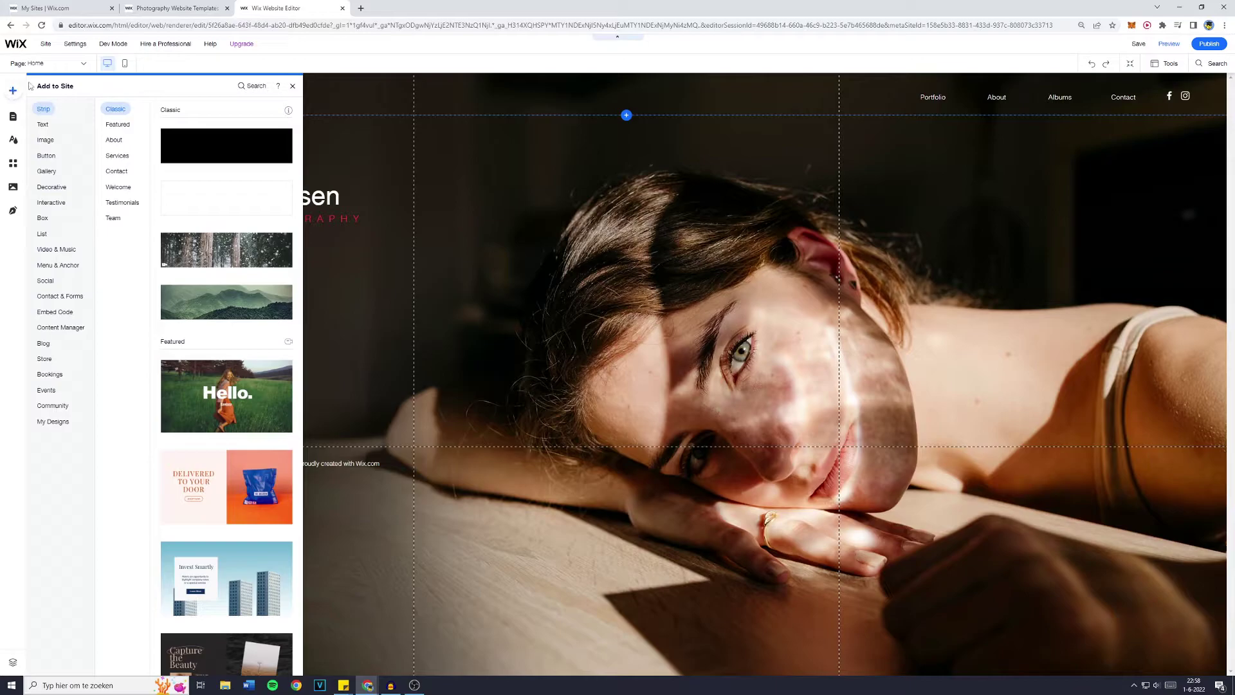
pyautogui.click(43, 237)
pyautogui.click(47, 255)
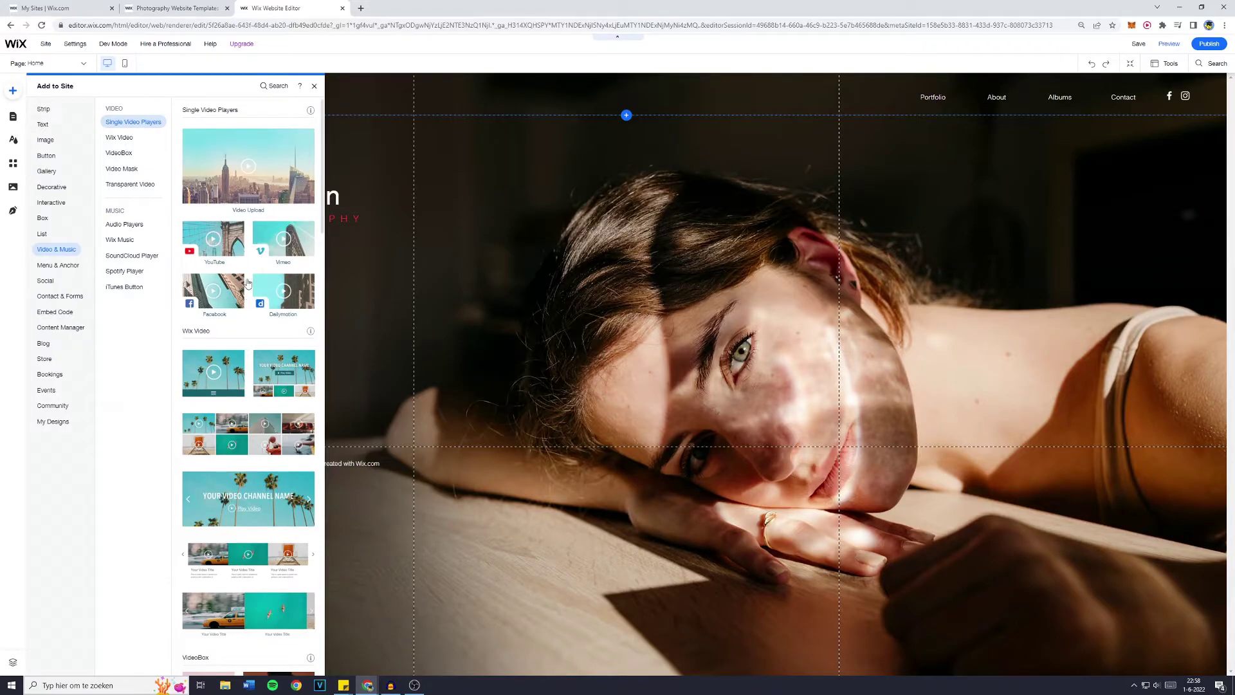
pyautogui.click(71, 274)
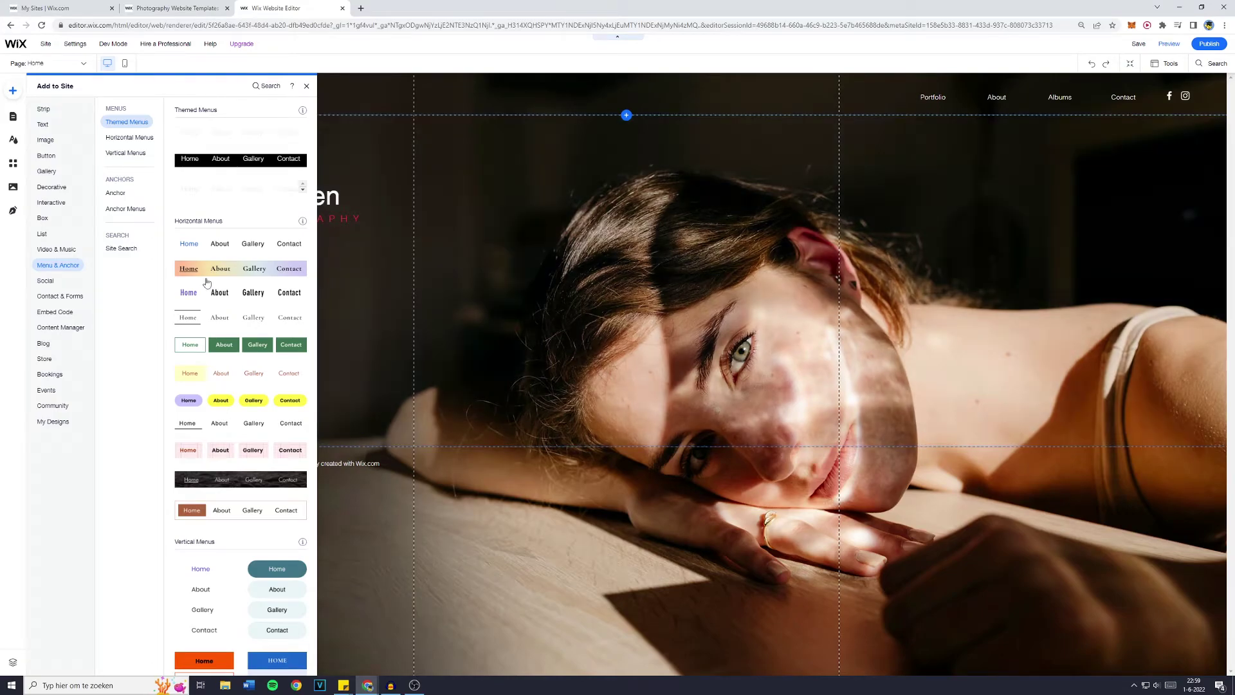
pyautogui.click(411, 195)
# - Replace the CKP header logo text with the photographer's name followed by Photography
pyautogui.click(411, 195)
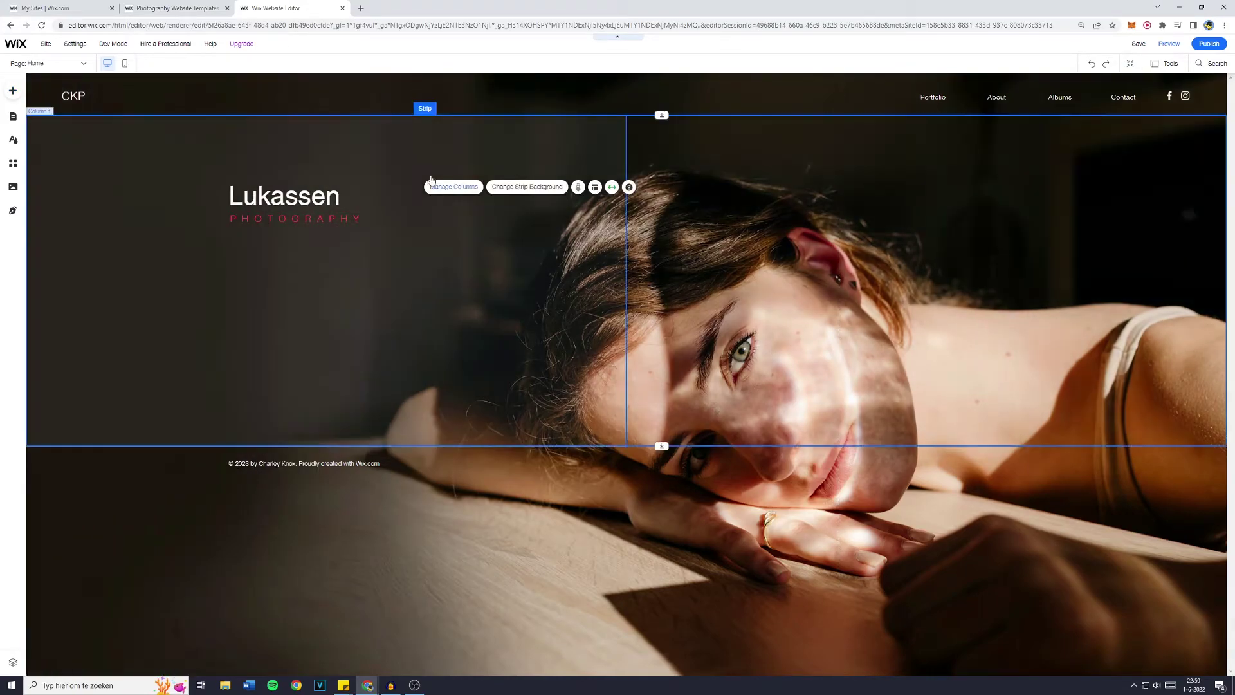
pyautogui.click(437, 103)
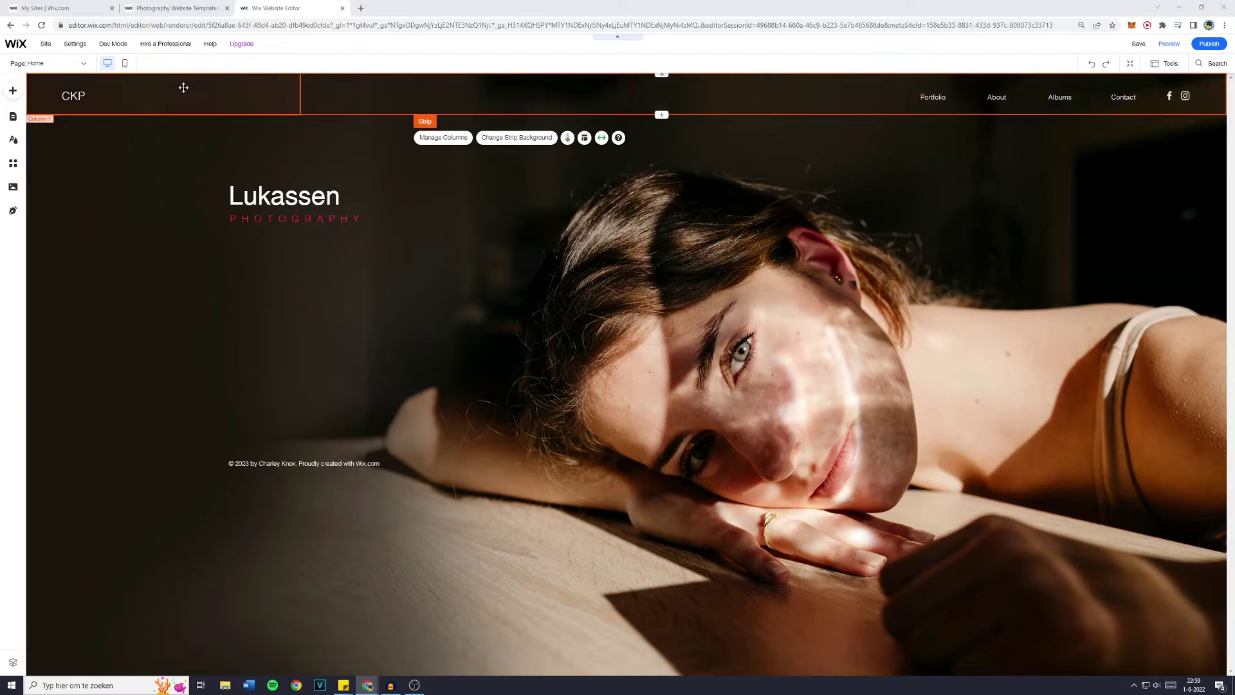
pyautogui.click(124, 87)
pyautogui.click(74, 95)
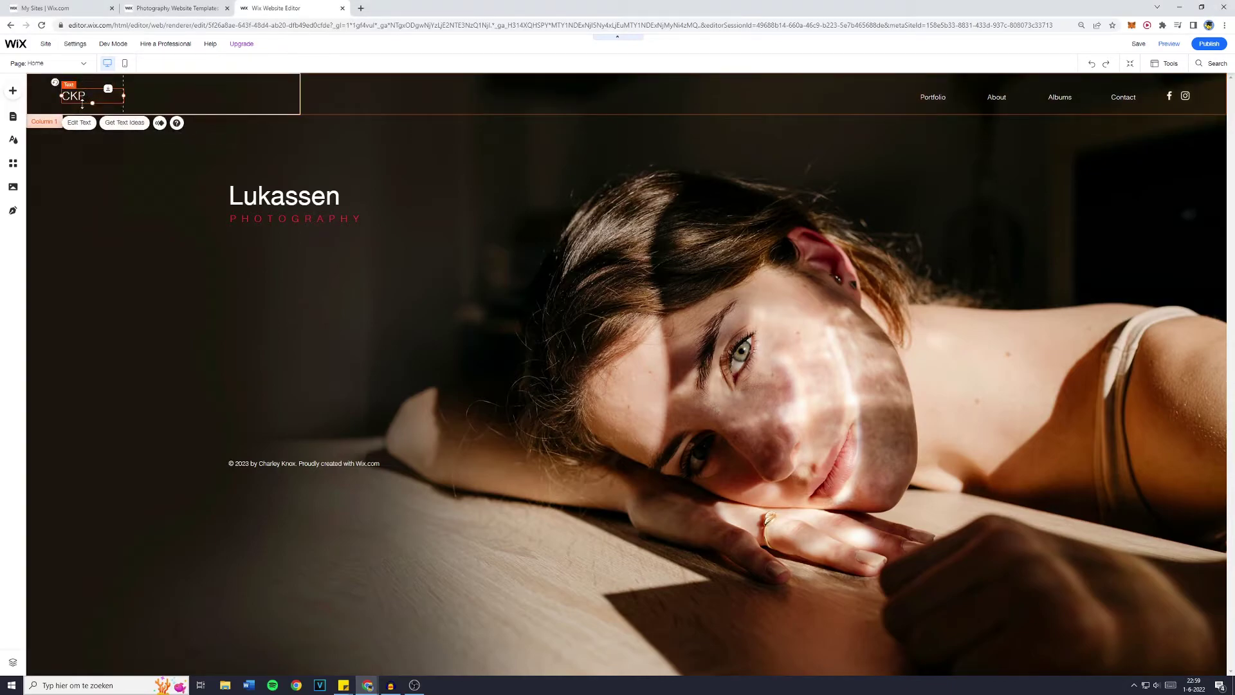
pyautogui.click(80, 123)
pyautogui.click(86, 96)
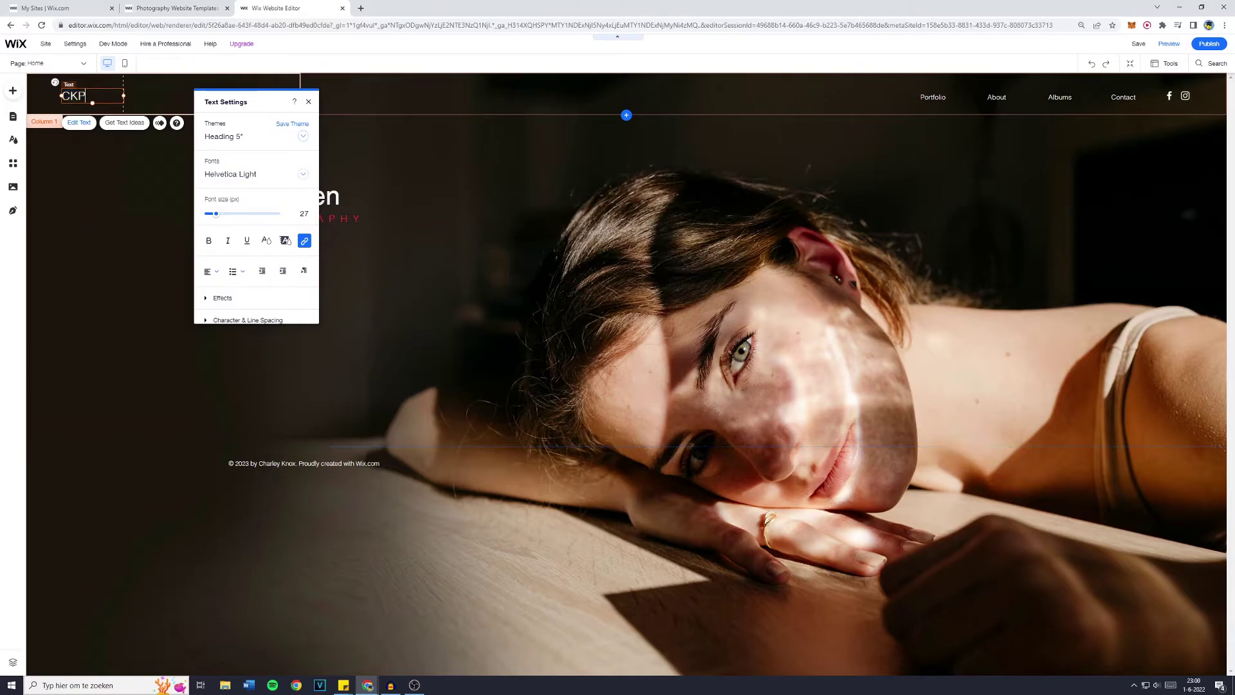
pyautogui.press('BackSpace')
pyautogui.press('BackSpace')
pyautogui.press('BackSpace')
pyautogui.write('Lukassen Photographyy')
pyautogui.click(141, 104)
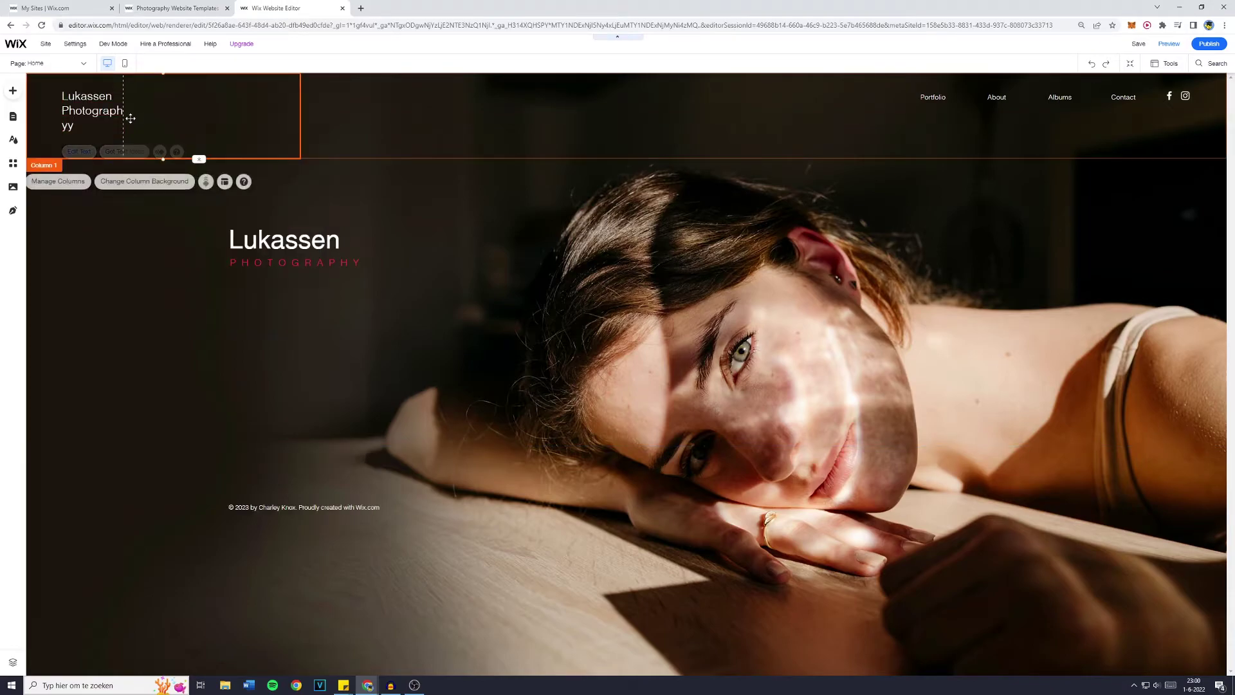
# - Remove the stray trailing 'y' and widen the header text box so Photography fits one line
pyautogui.doubleClick(90, 110)
pyautogui.press('Right')
pyautogui.press('BackSpace')
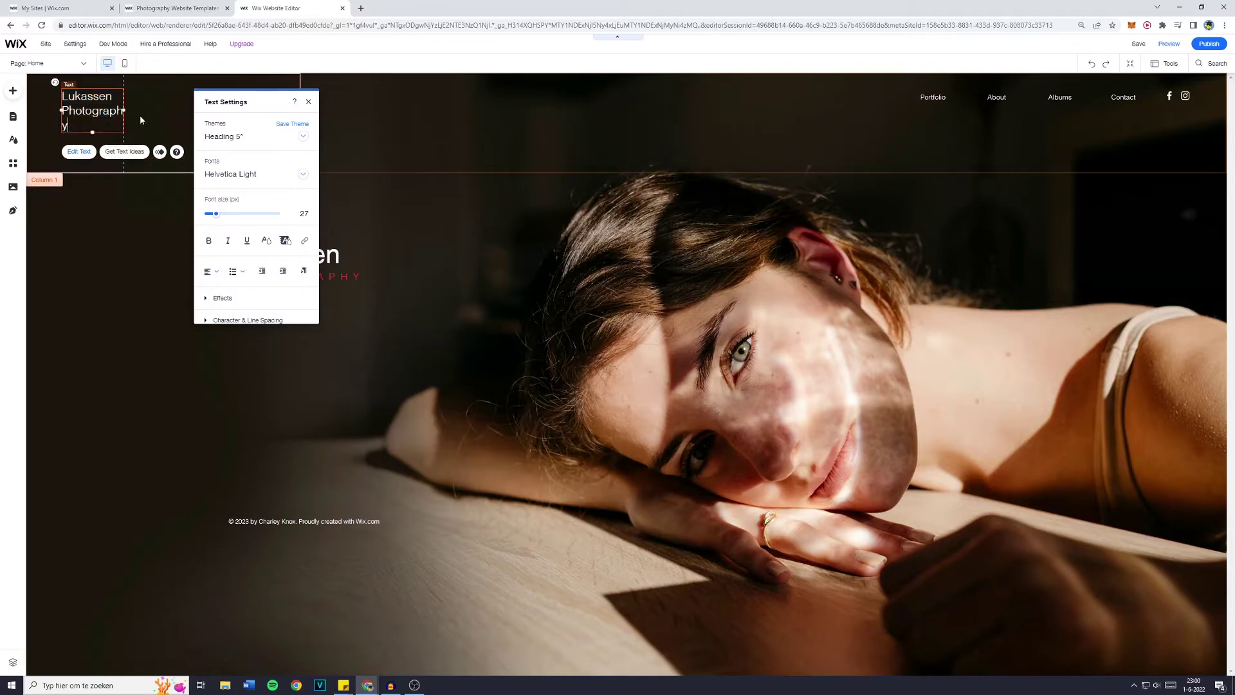
pyautogui.click(128, 111)
pyautogui.click(127, 111)
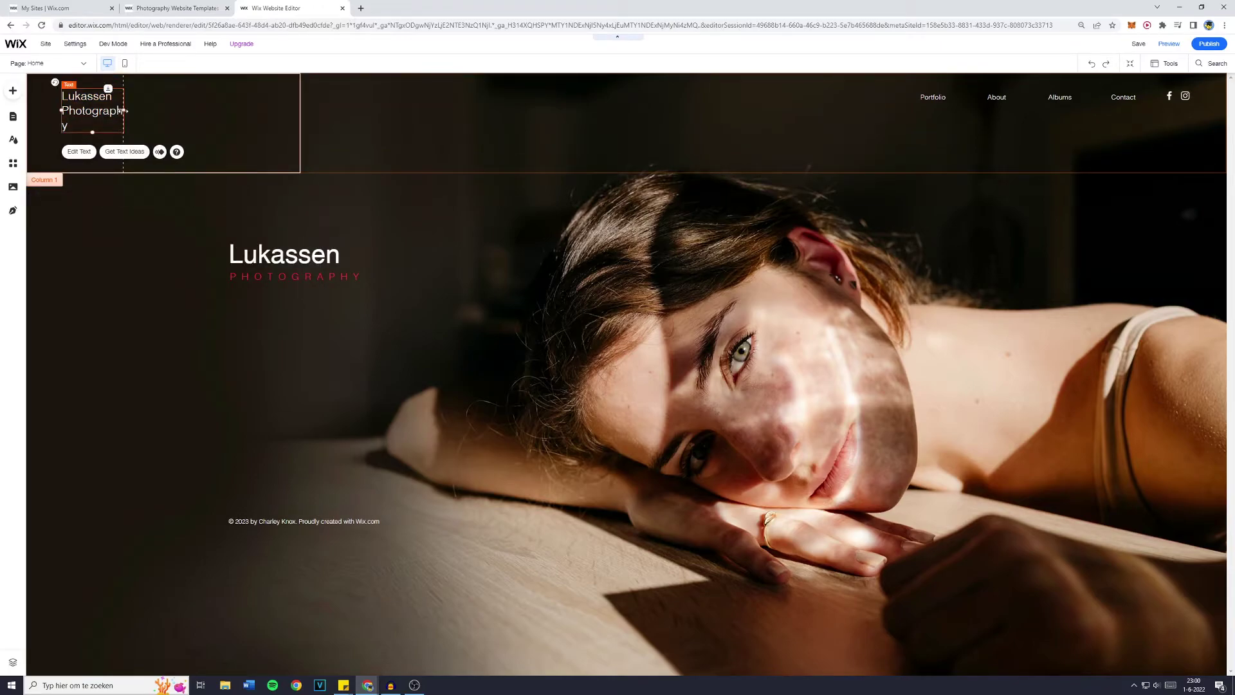
pyautogui.moveTo(124, 111); pyautogui.dragTo(146, 109)
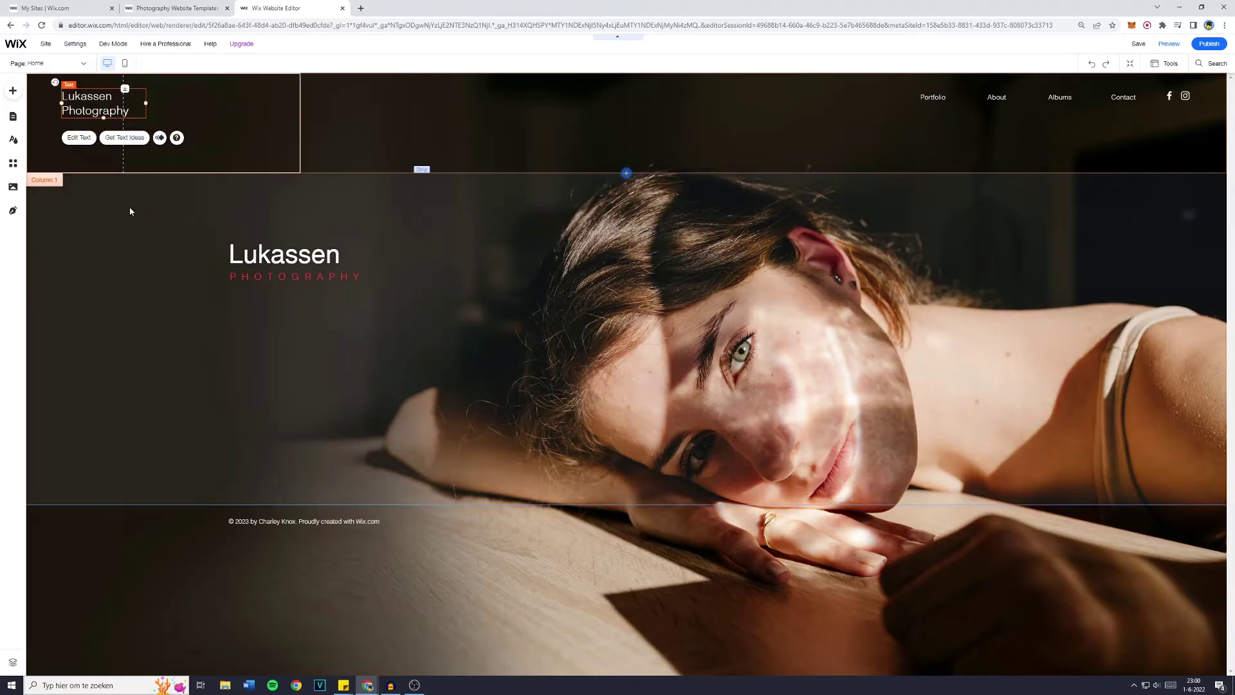
# - Make the first word of the header title bold and finish text editing
pyautogui.doubleClick(95, 111)
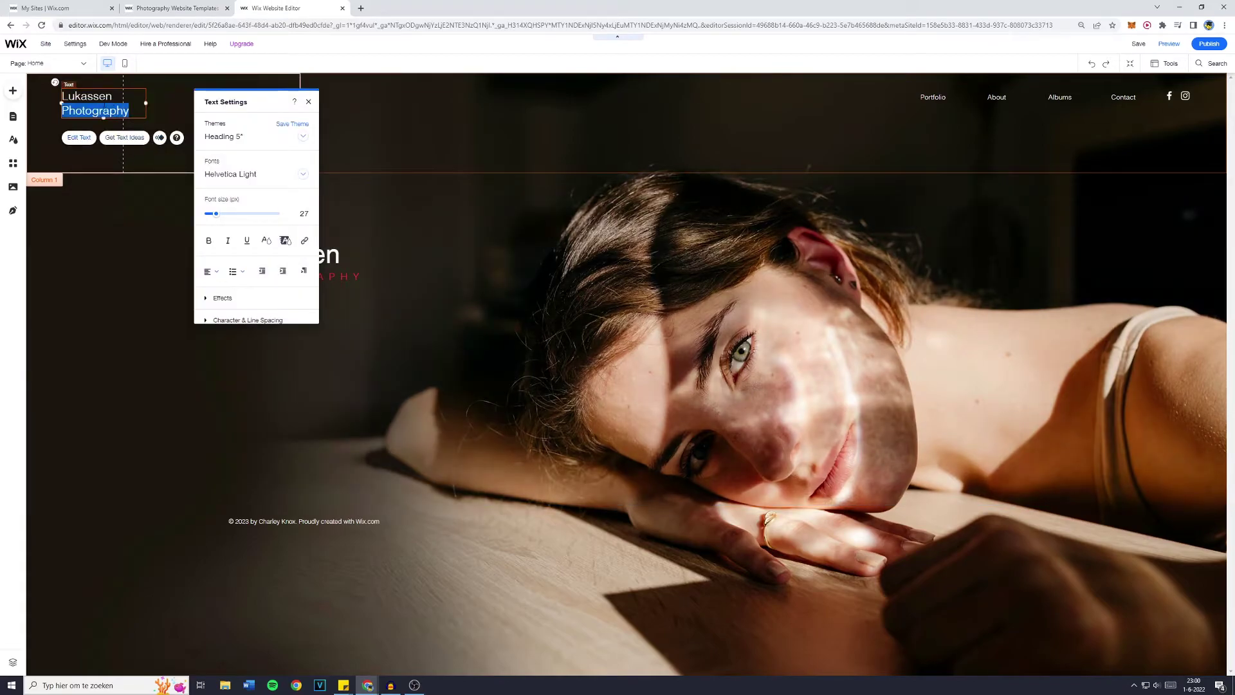
pyautogui.doubleClick(86, 96)
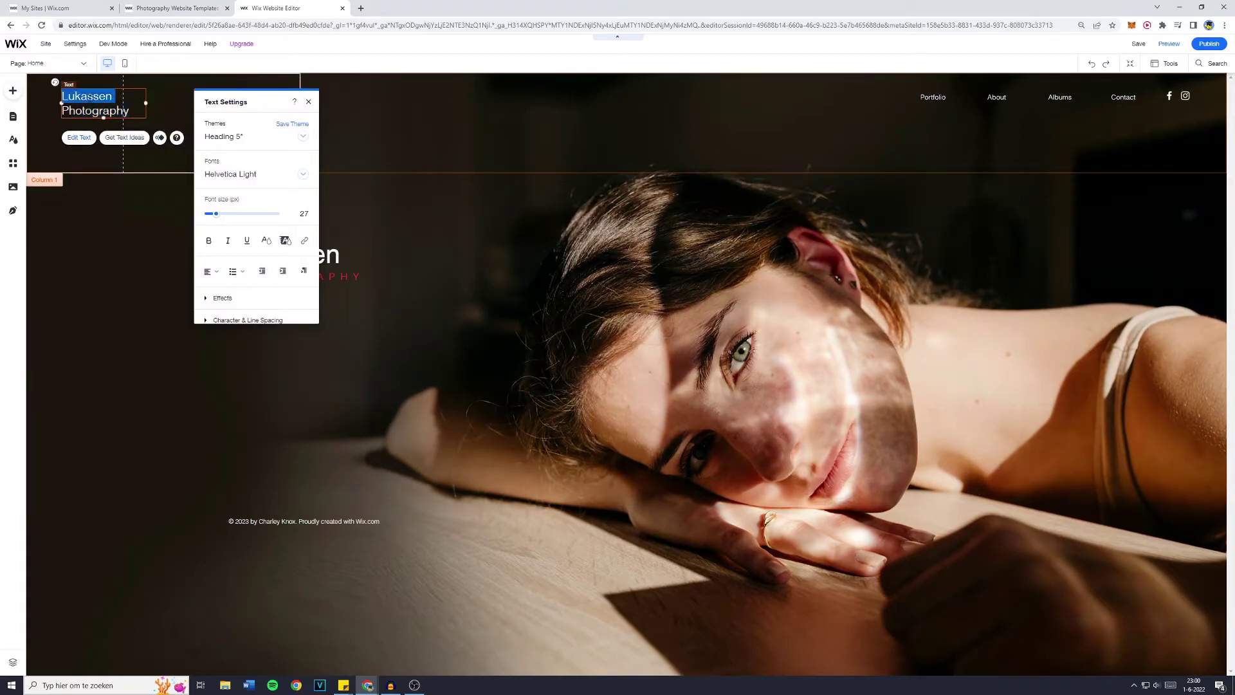
pyautogui.click(211, 240)
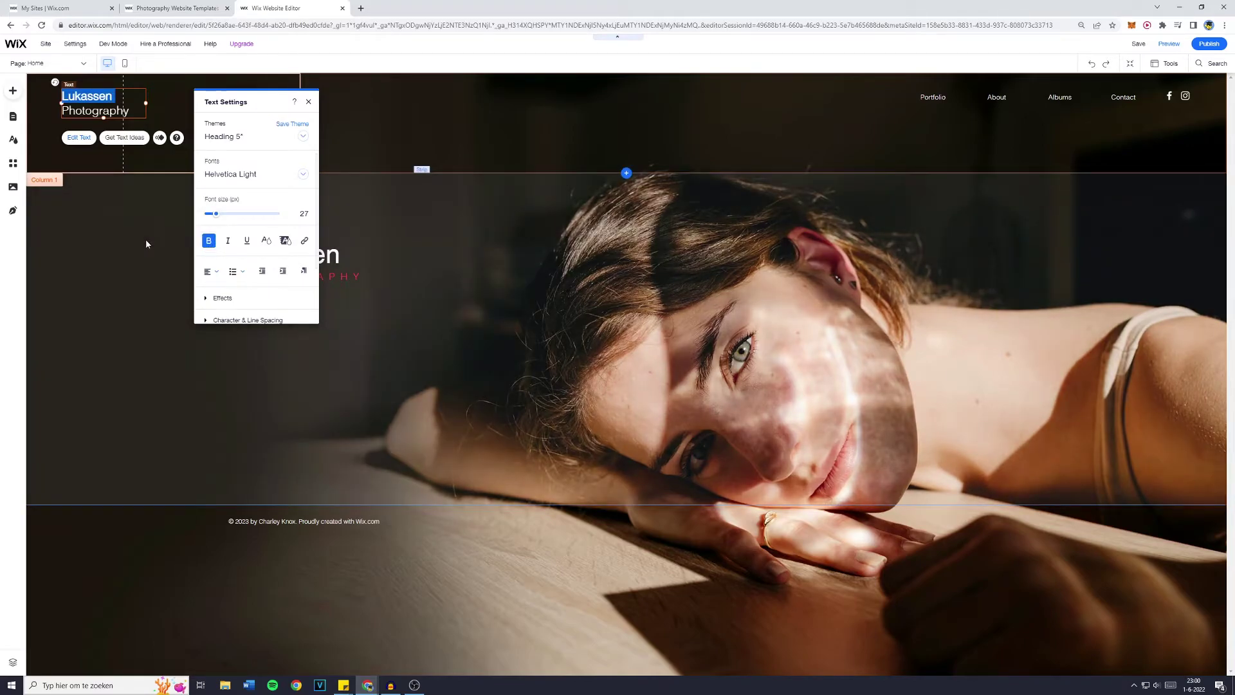
pyautogui.click(146, 240)
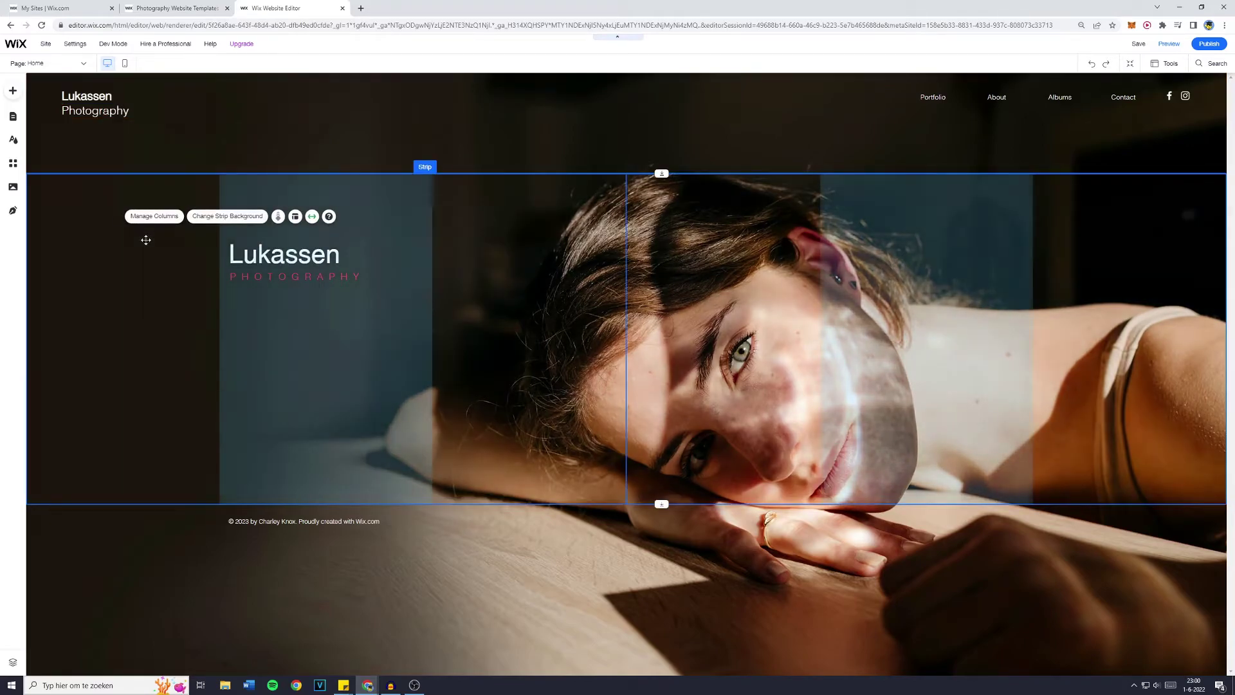
pyautogui.scroll(-1, 469, 130)
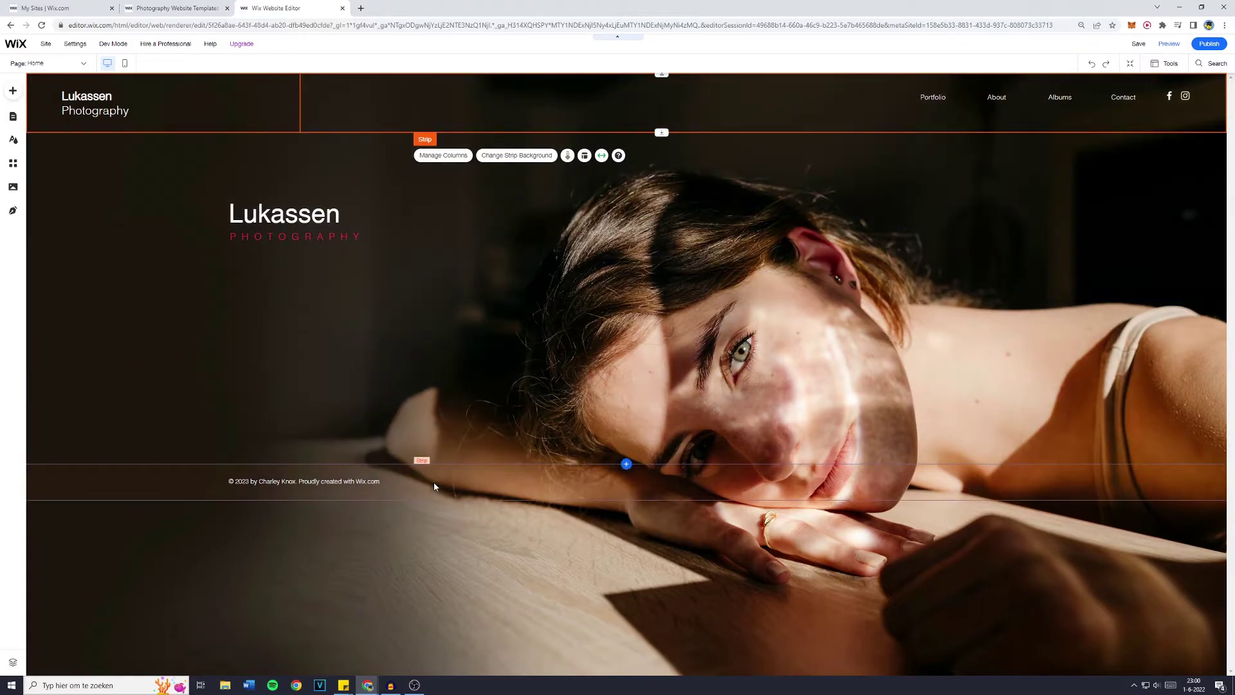
# - Change the footer year to 2022, insert the photography brand name, and delete 'Proudly created with Wix.com'
pyautogui.click(427, 482)
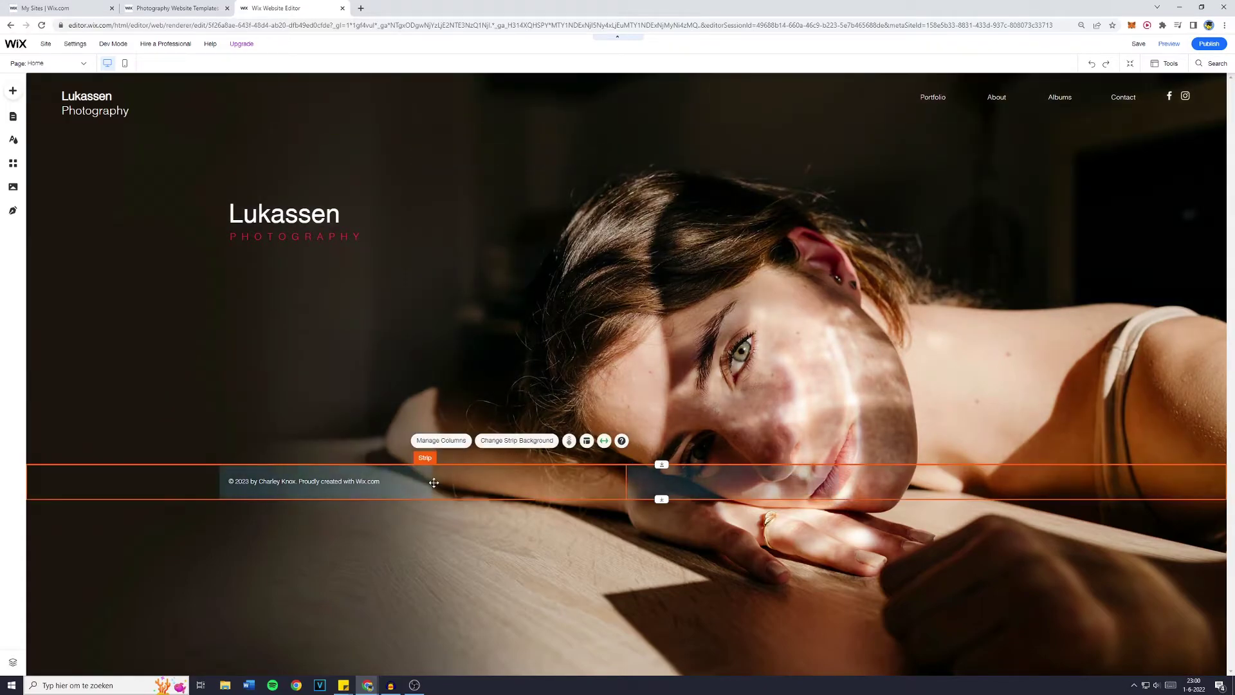
pyautogui.doubleClick(283, 483)
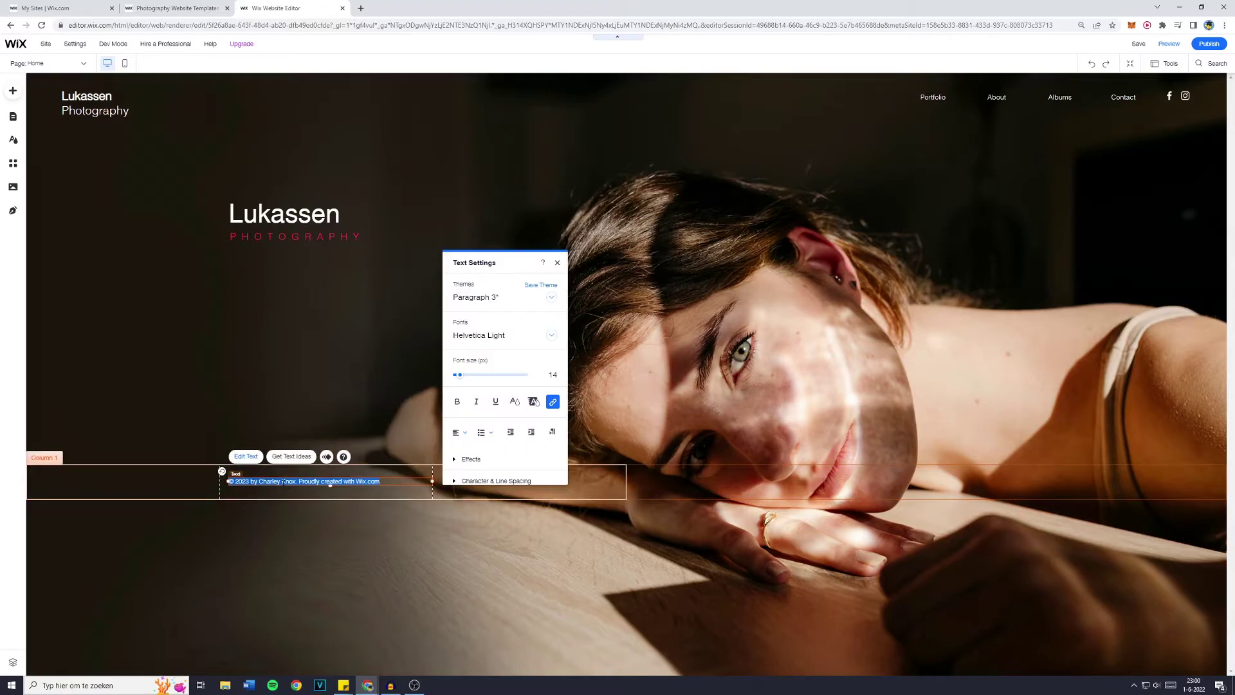
pyautogui.click(249, 481)
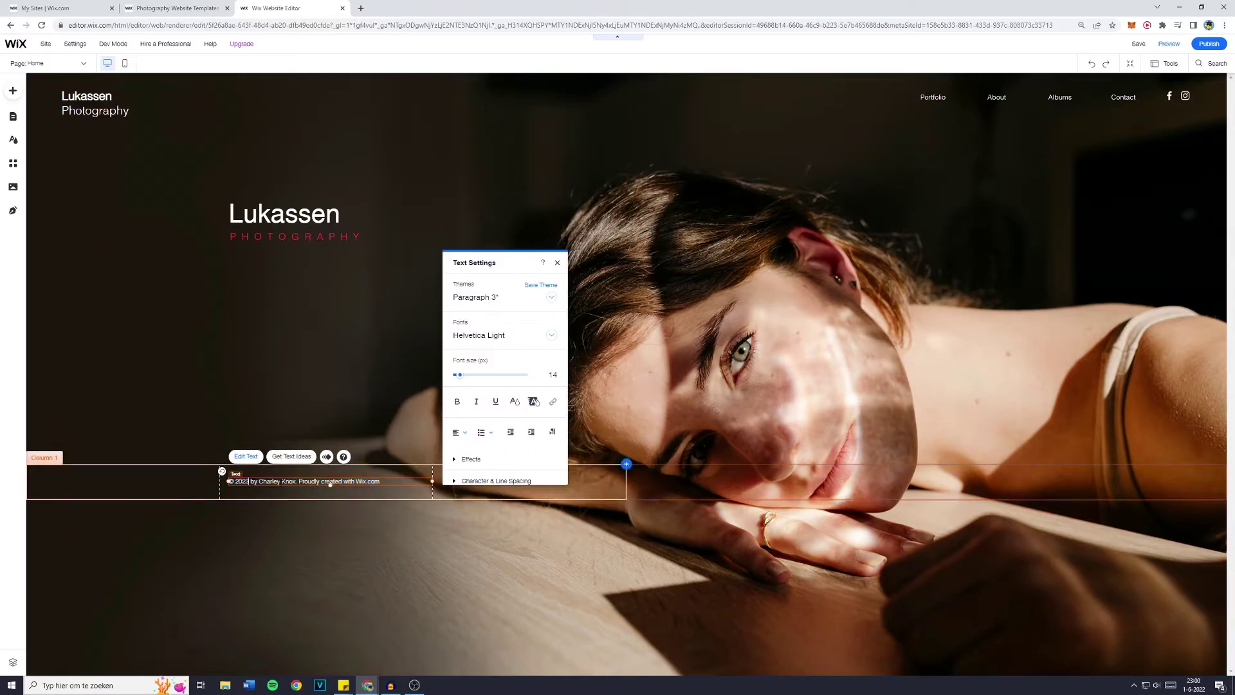
pyautogui.press('BackSpace')
pyautogui.write('2')
pyautogui.hotkey('ctrl', 'shift', 'Right')
pyautogui.hotkey('ctrl', 'shift', 'Right')
pyautogui.write('Lukassen F')
pyautogui.write('hotography')
pyautogui.hotkey('ctrl', 'Right')
pyautogui.hotkey('ctrl', 'shift', 'Right')
pyautogui.hotkey('ctrl', 'shift', 'Right')
pyautogui.hotkey('ctrl', 'shift', 'Right')
pyautogui.hotkey('ctrl', 'shift', 'Right')
pyautogui.press('BackSpace')
pyautogui.click(287, 507)
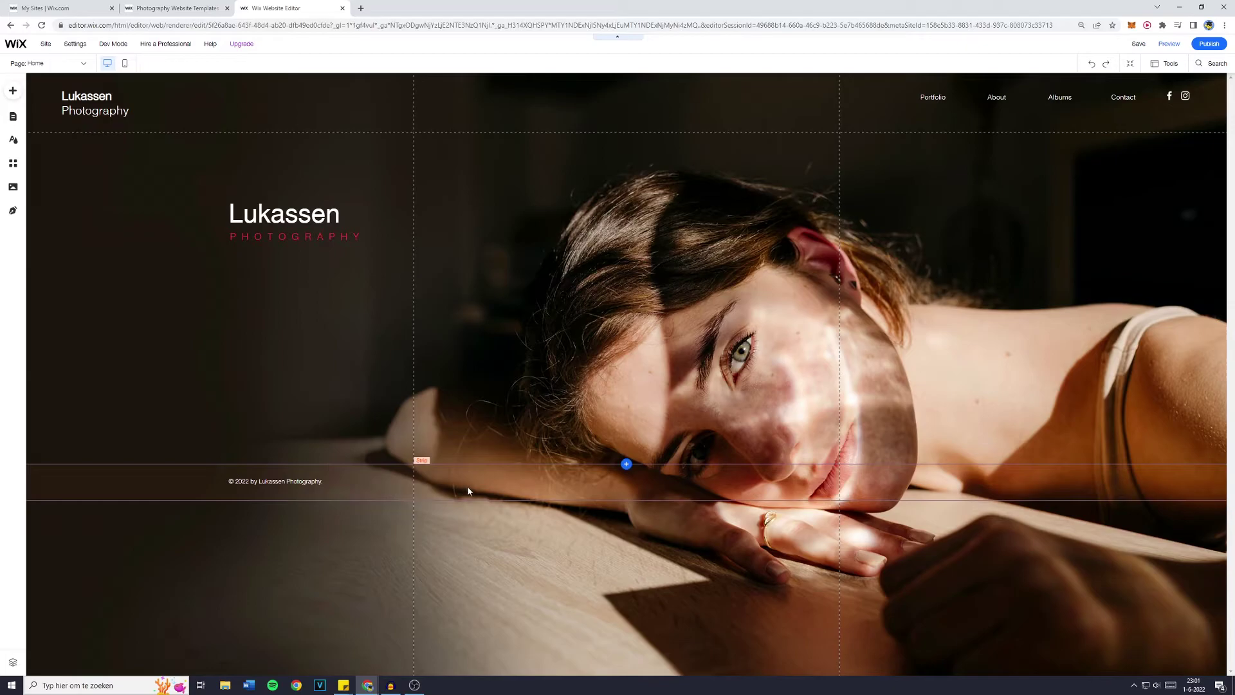
pyautogui.click(468, 487)
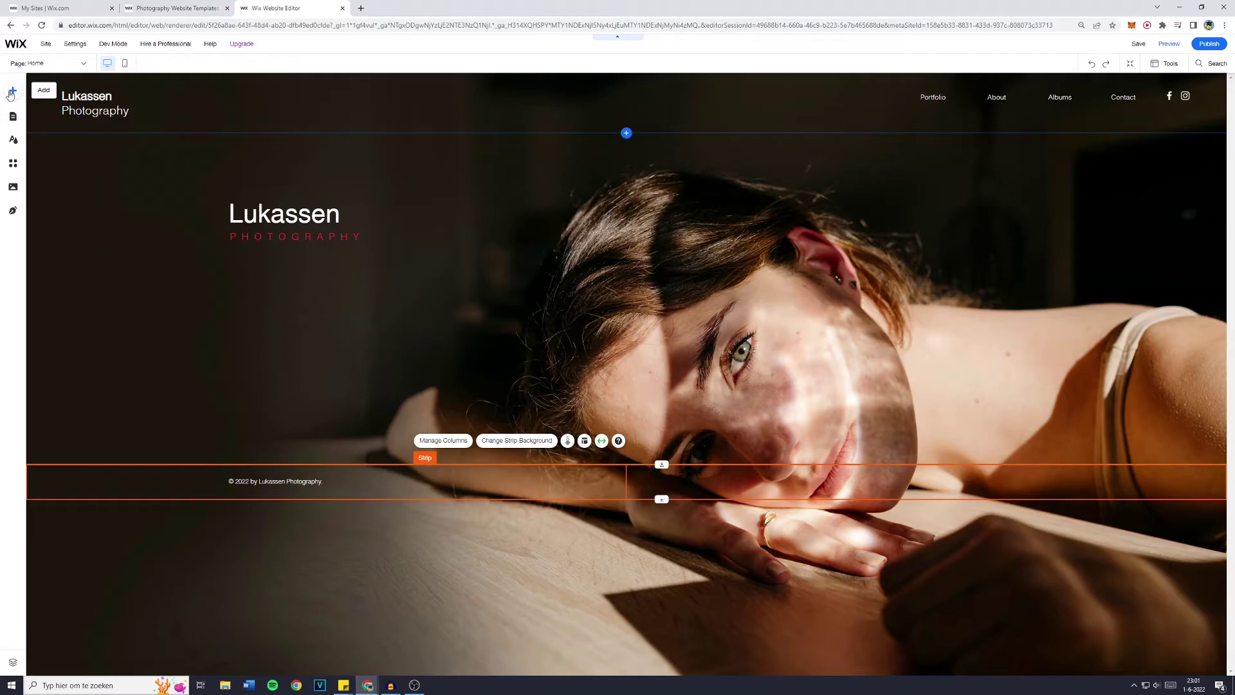
# - Place a black Social Bar from the Social elements into the footer beside the copyright line
pyautogui.click(13, 90)
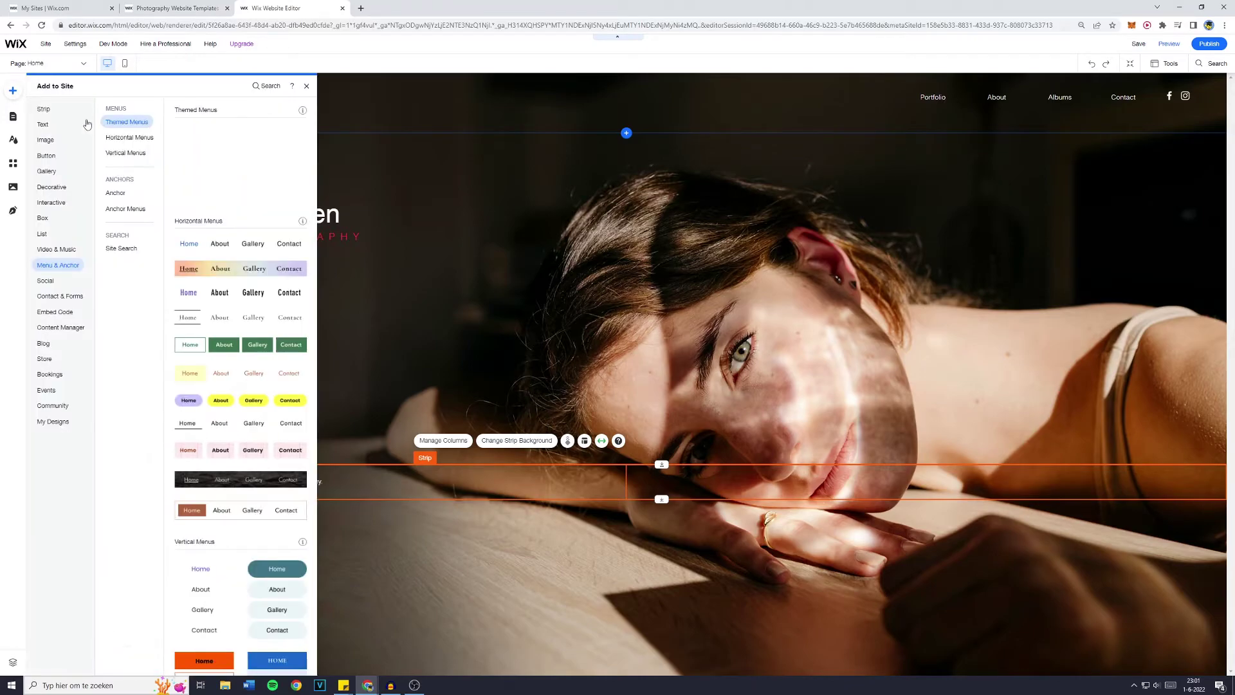
pyautogui.click(59, 186)
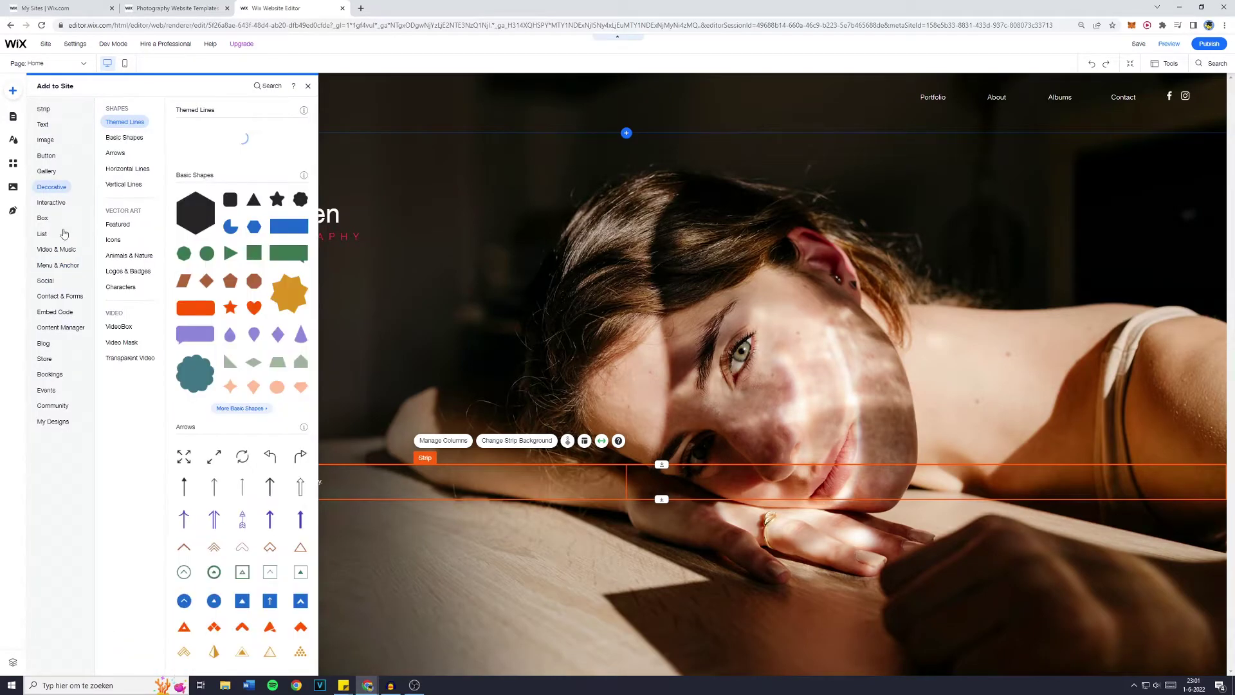
pyautogui.click(47, 281)
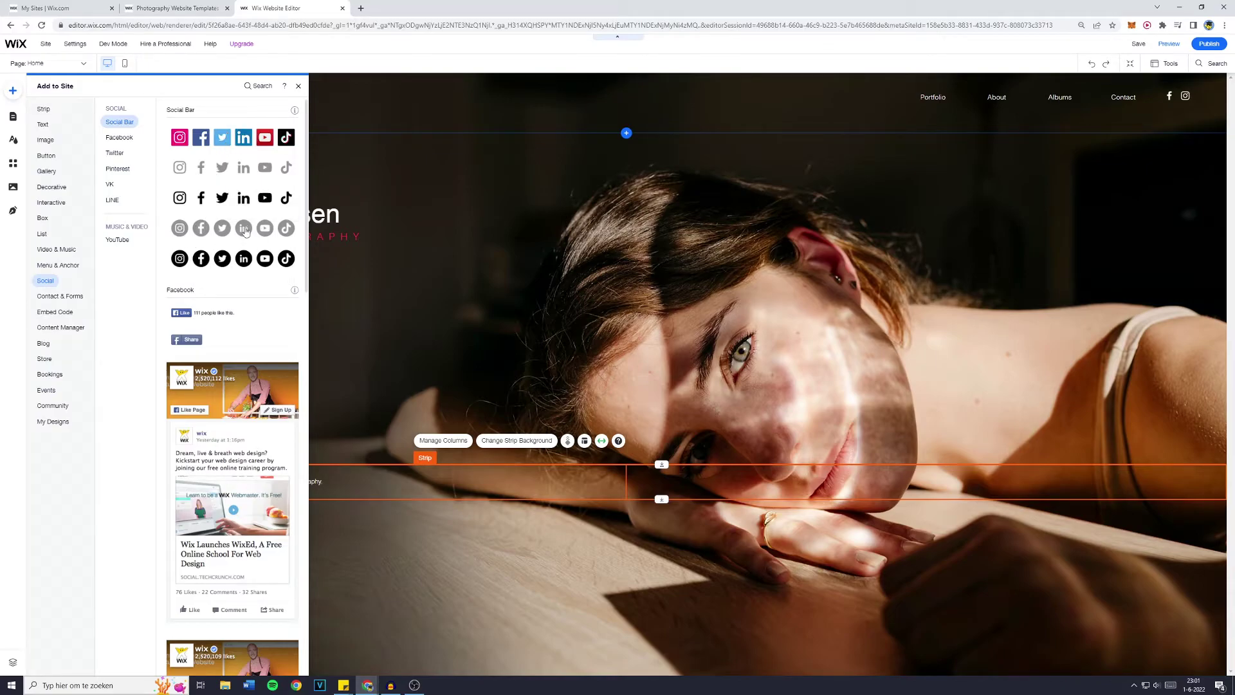
pyautogui.moveTo(226, 199); pyautogui.dragTo(613, 486)
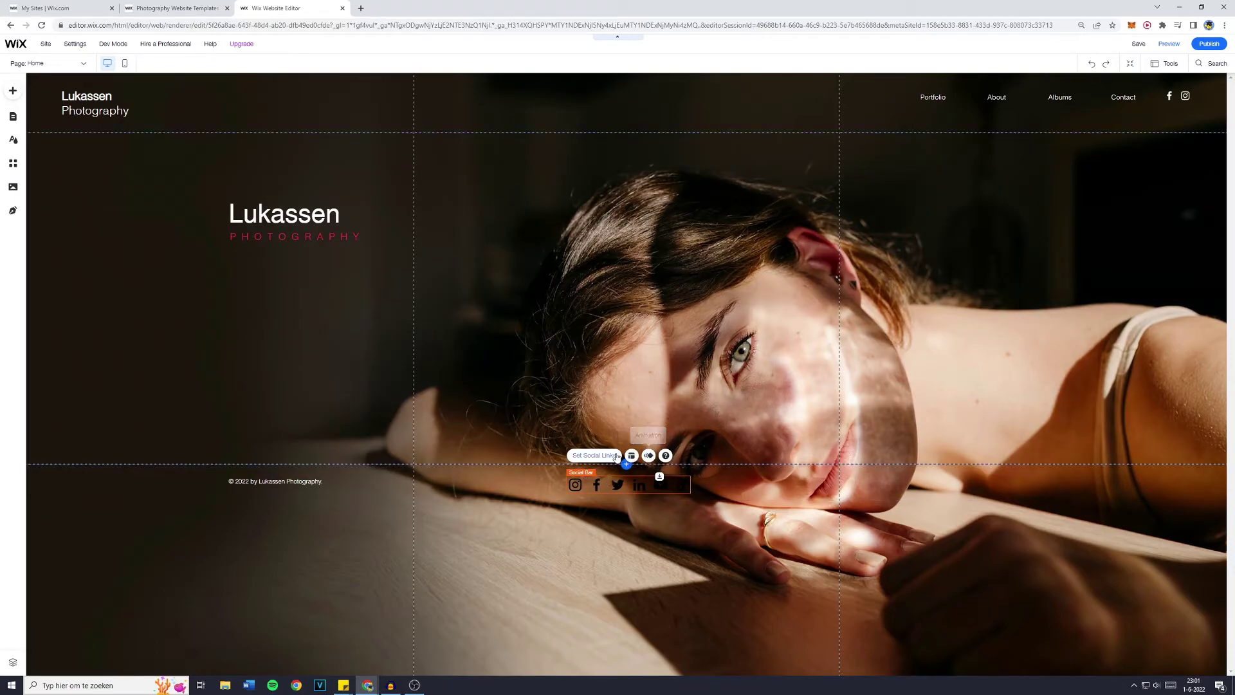
pyautogui.click(616, 456)
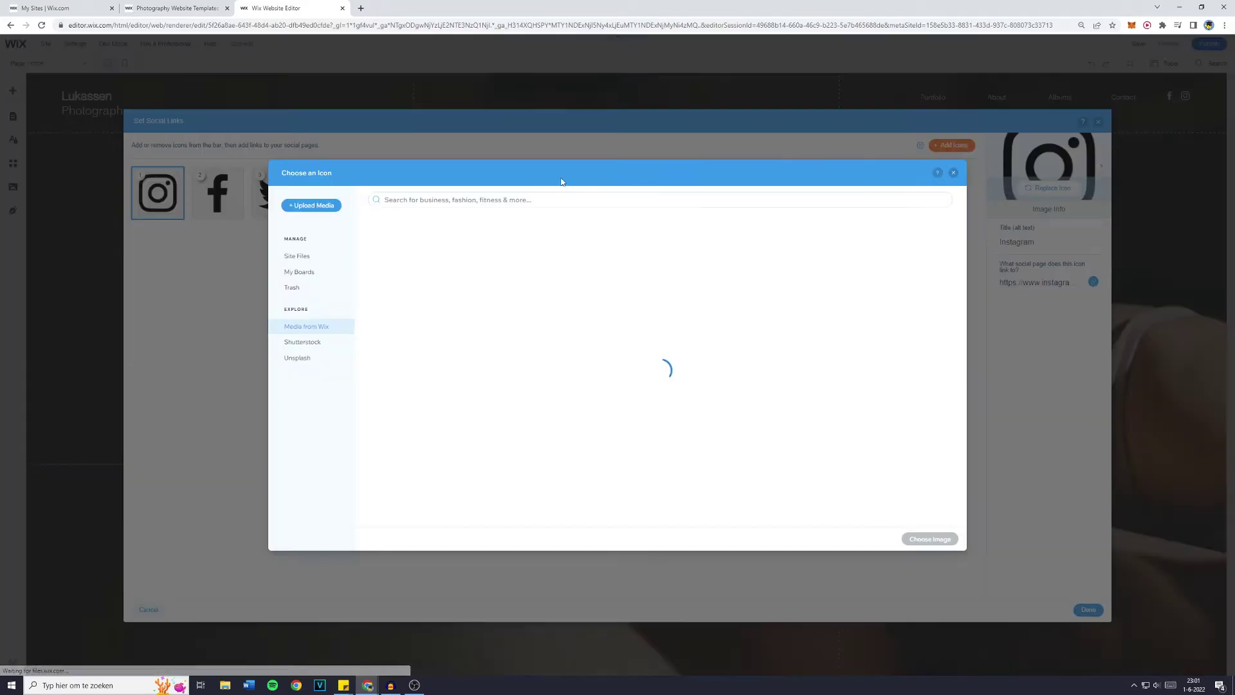
# - Dismiss the icon picker and delete the Twitter and TikTok icons from the social bar
pyautogui.click(954, 174)
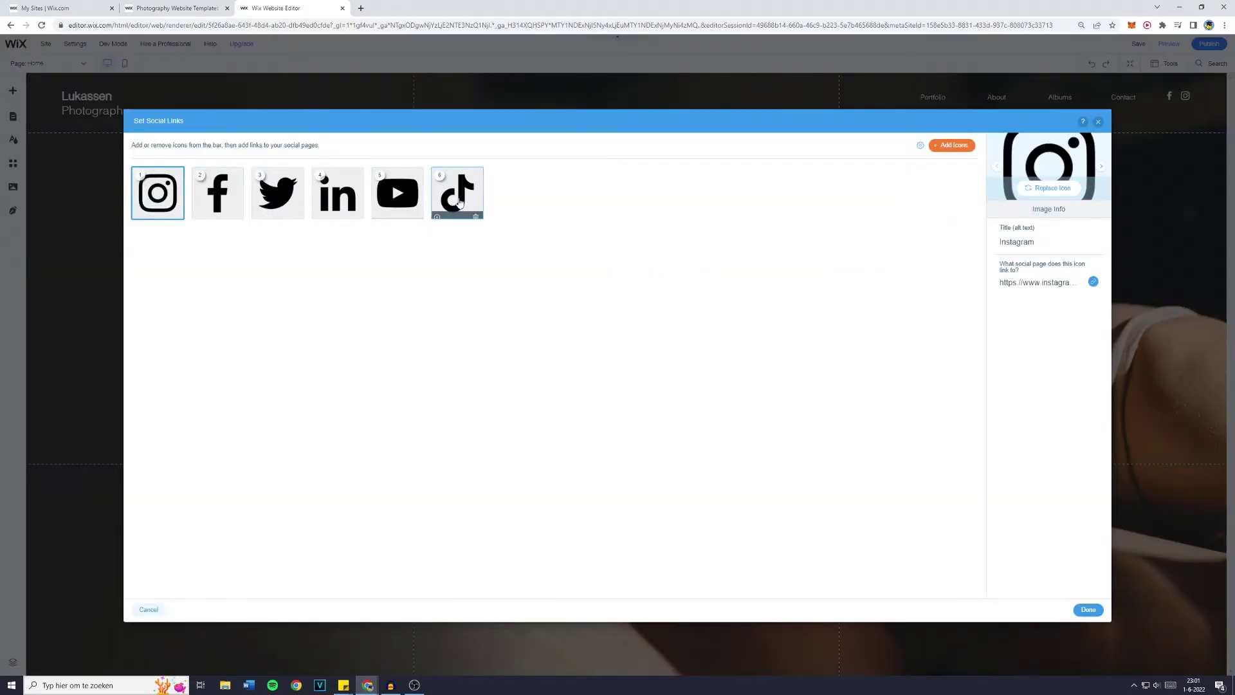
pyautogui.click(339, 193)
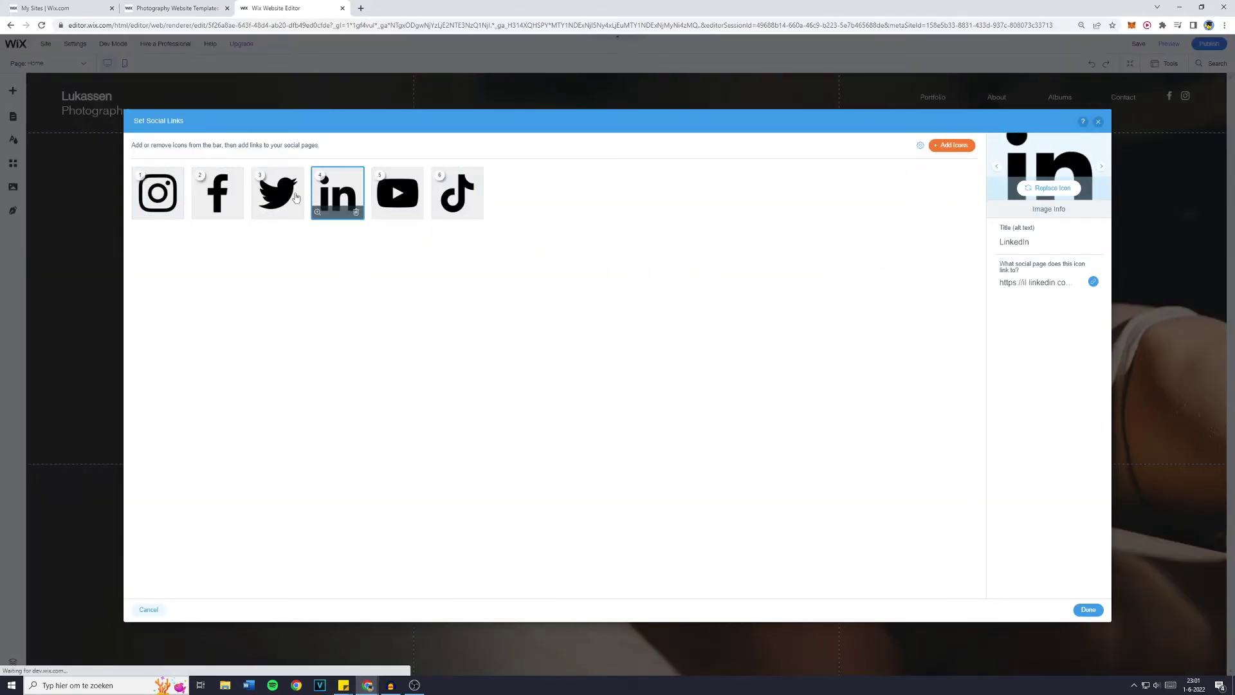
pyautogui.click(296, 197)
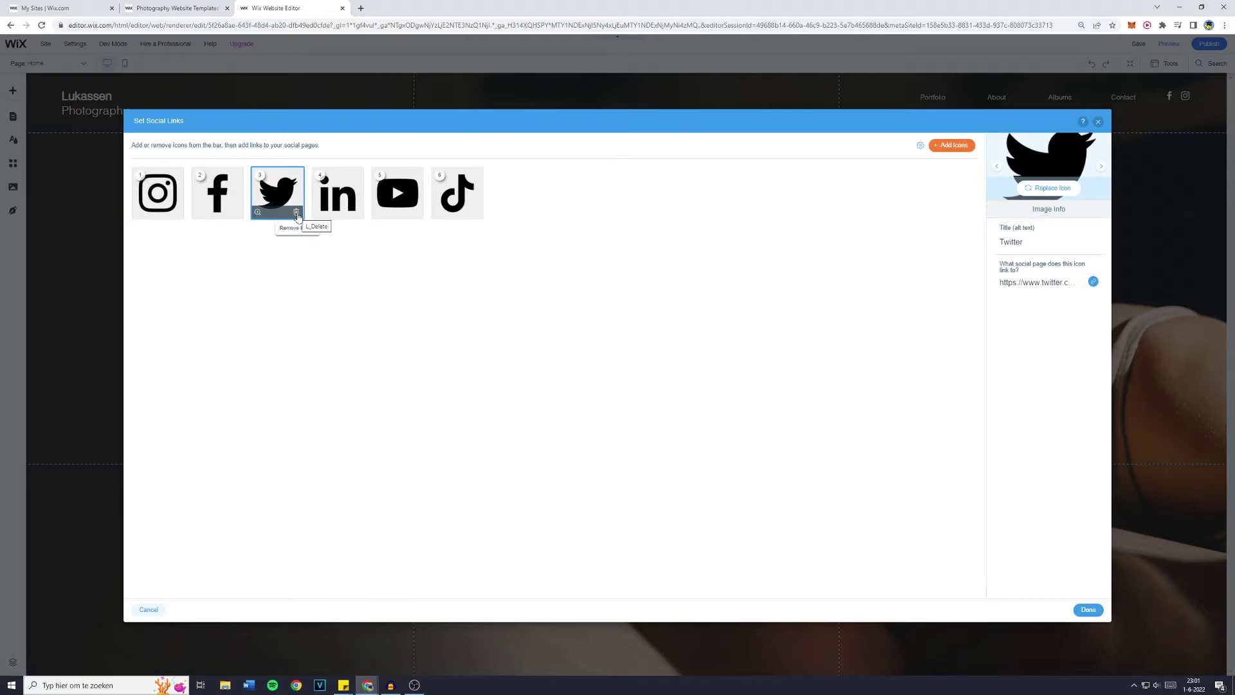
pyautogui.click(297, 213)
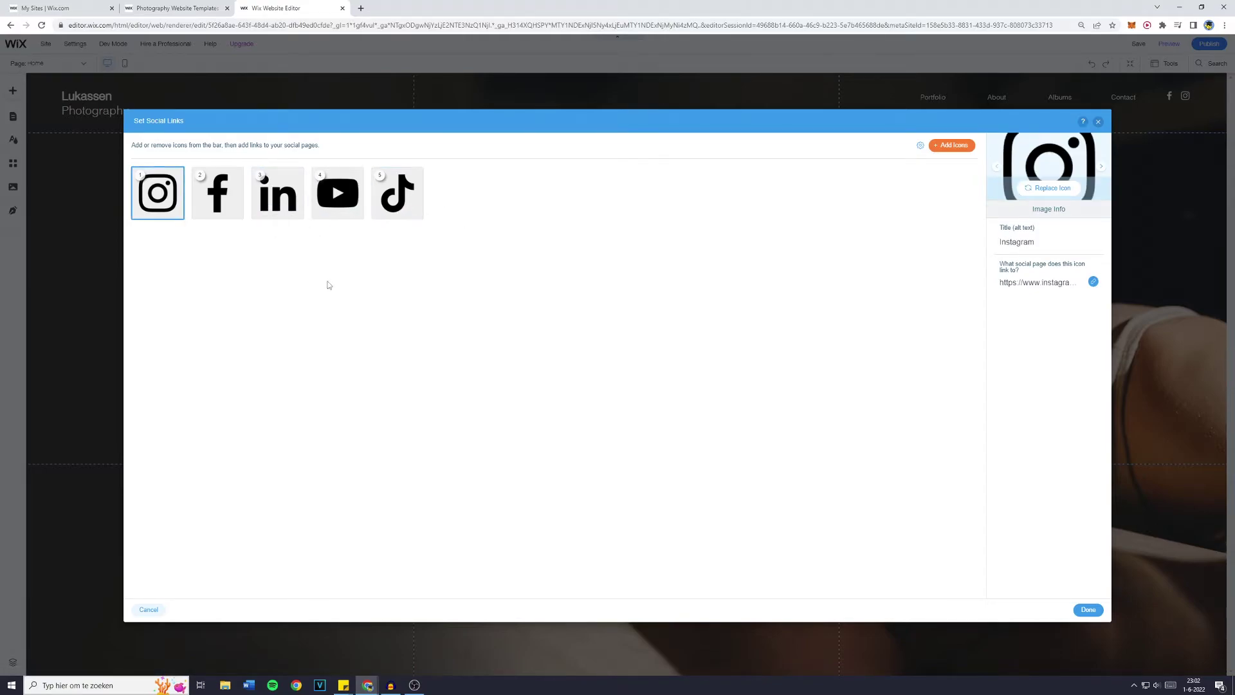
pyautogui.click(406, 206)
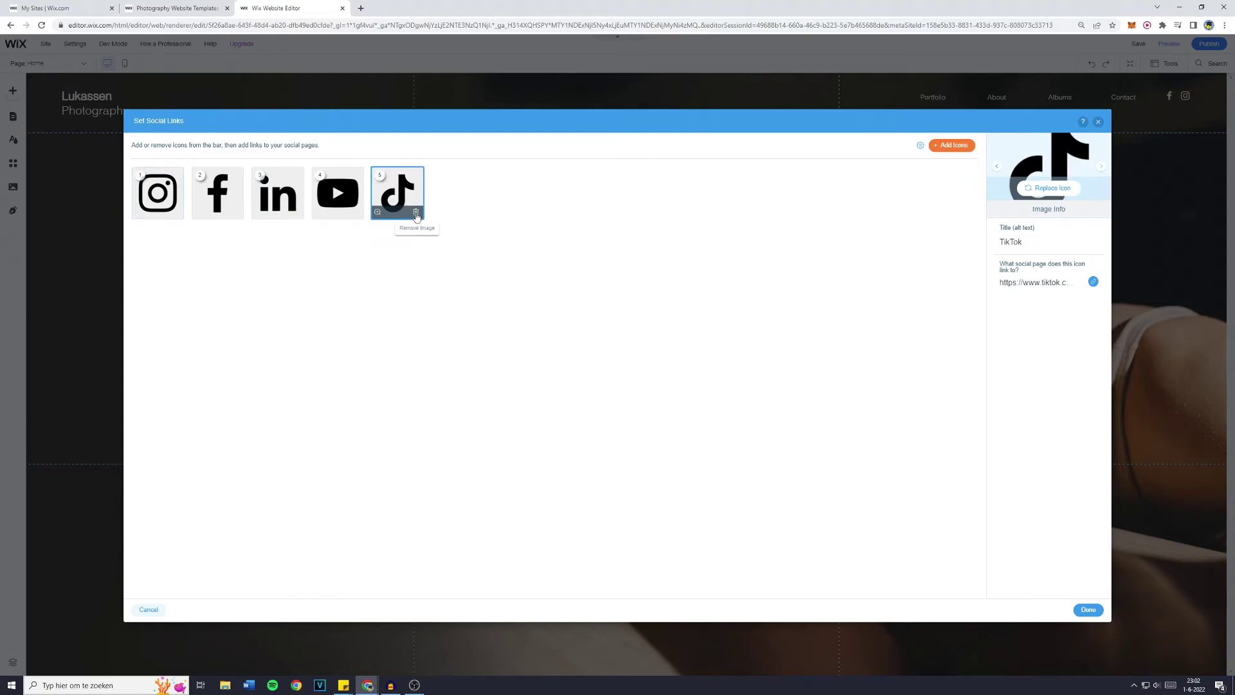
pyautogui.click(416, 213)
pyautogui.click(347, 205)
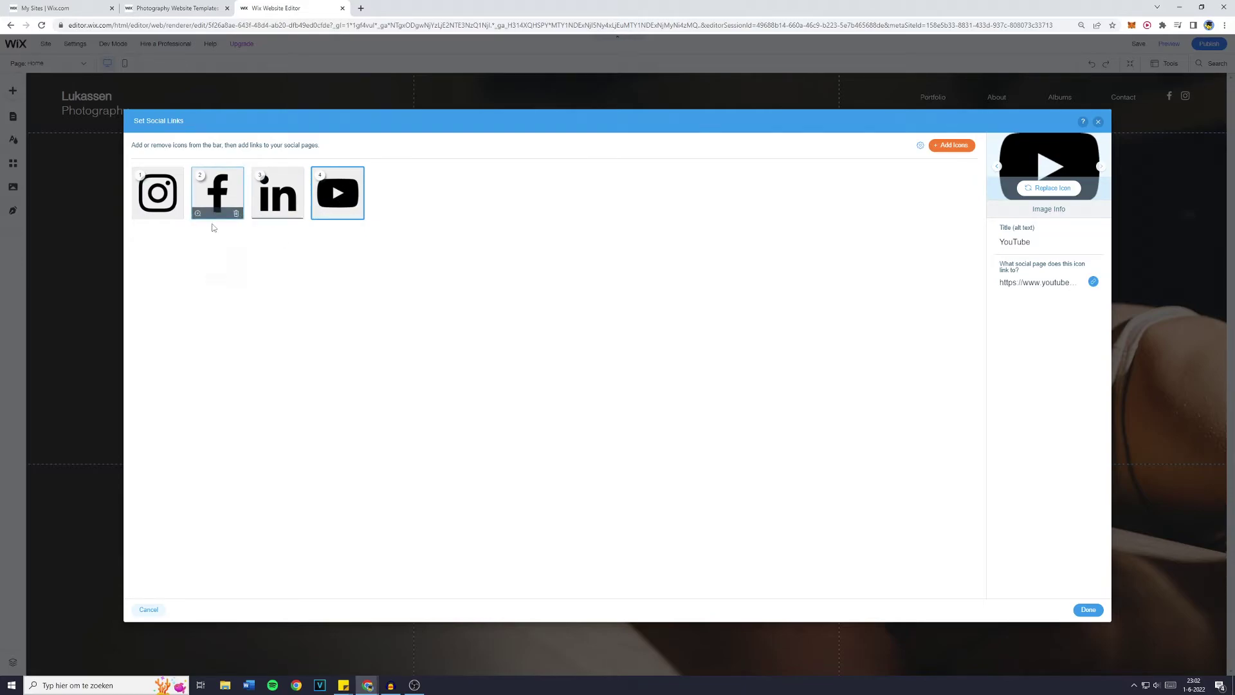
pyautogui.click(225, 193)
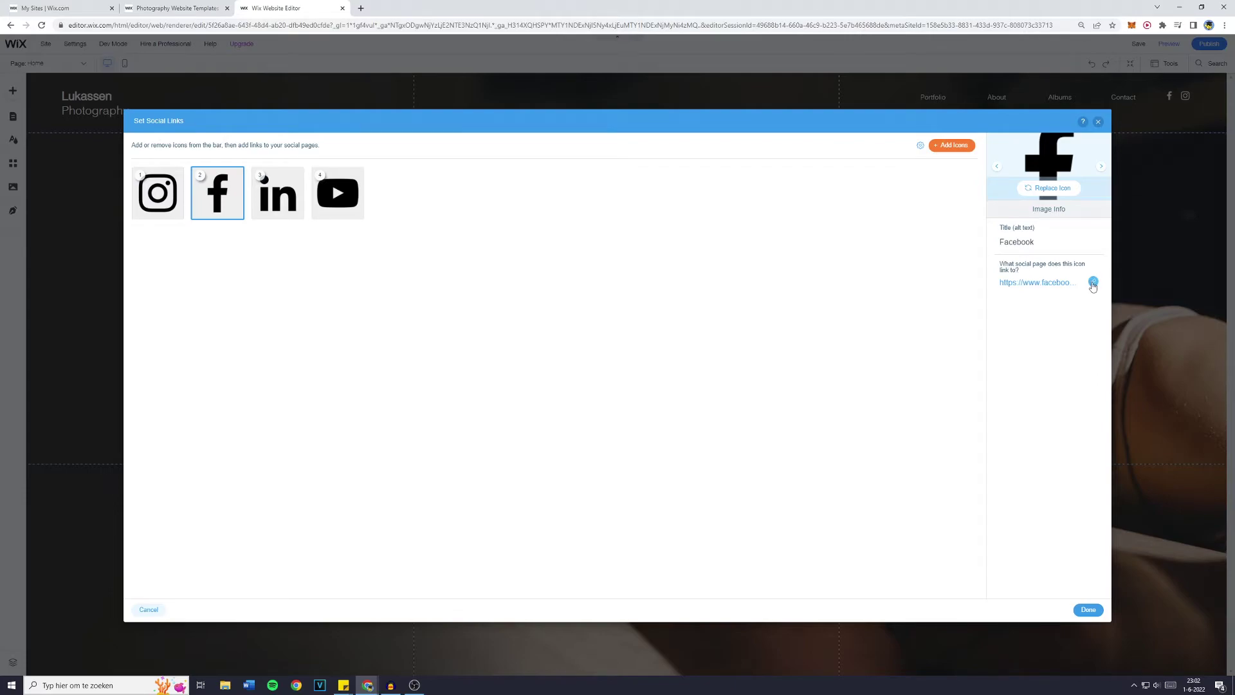
pyautogui.click(1093, 283)
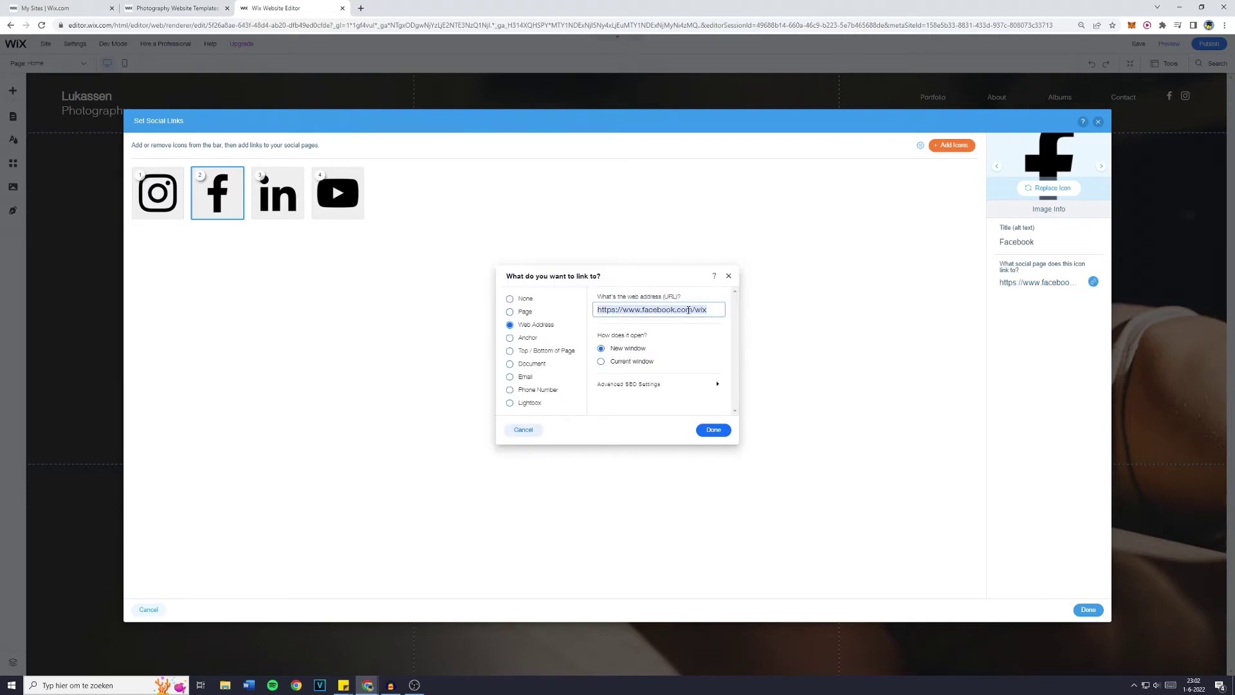
pyautogui.click(663, 310)
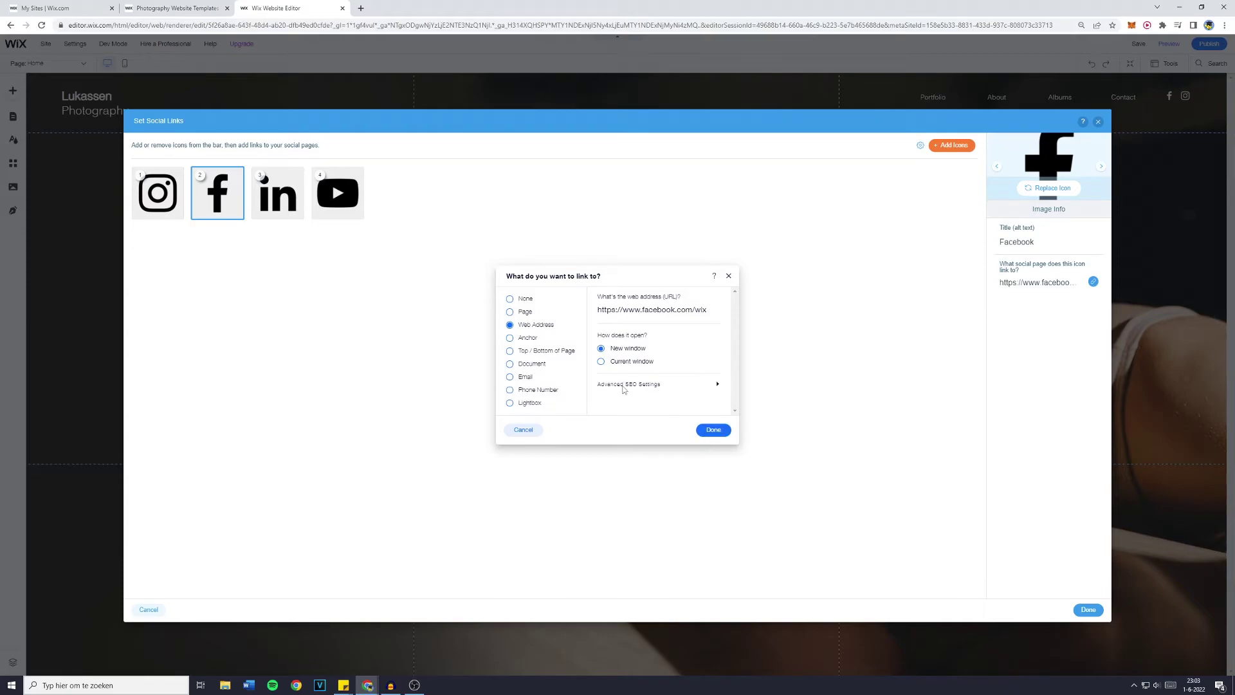
pyautogui.click(716, 385)
pyautogui.scroll(-1, 707, 384)
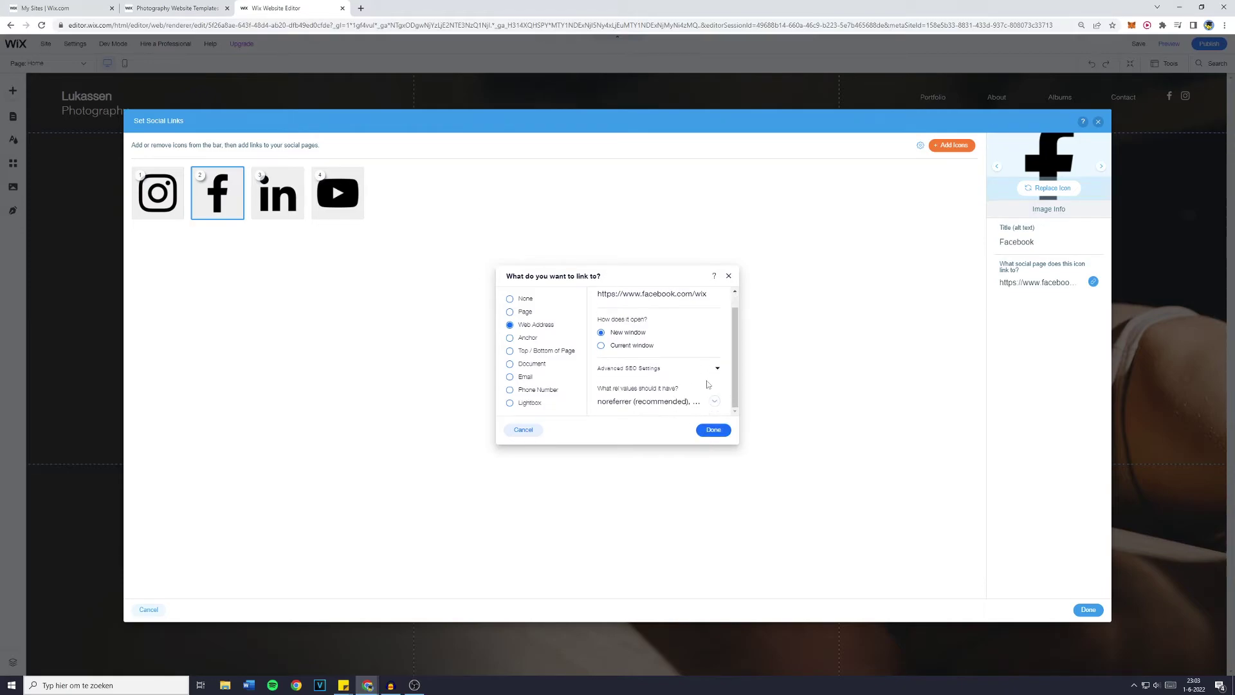
pyautogui.click(641, 402)
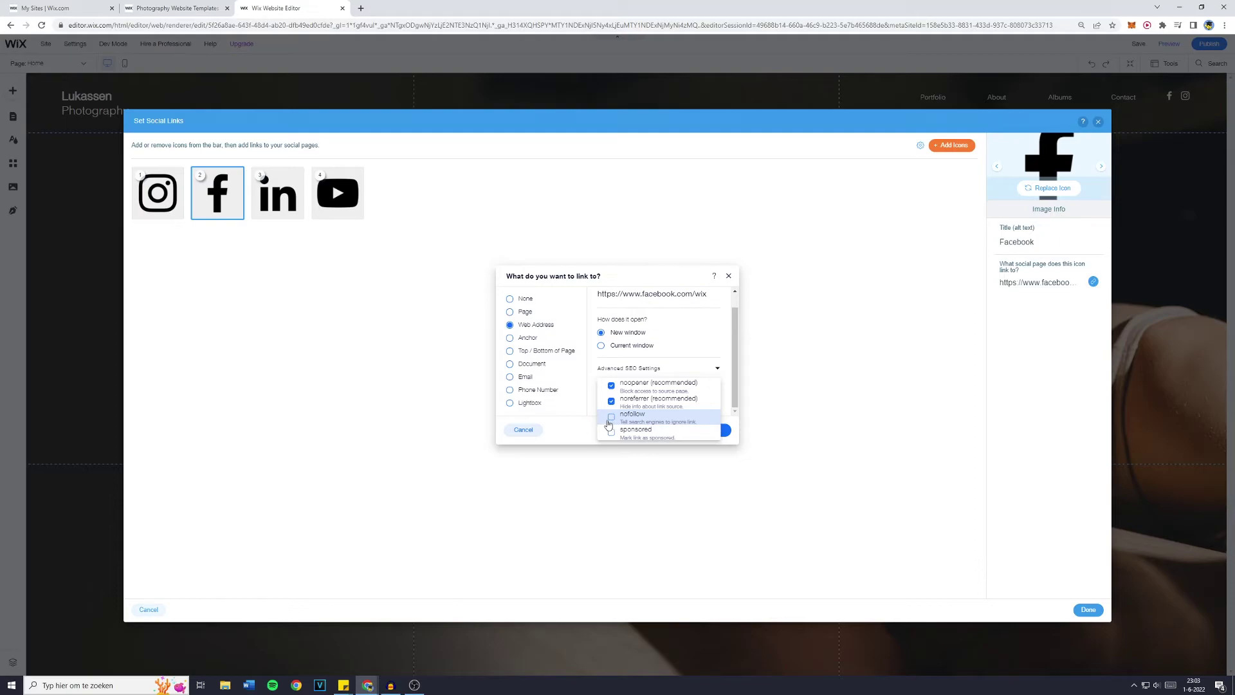
pyautogui.scroll(1, 606, 388)
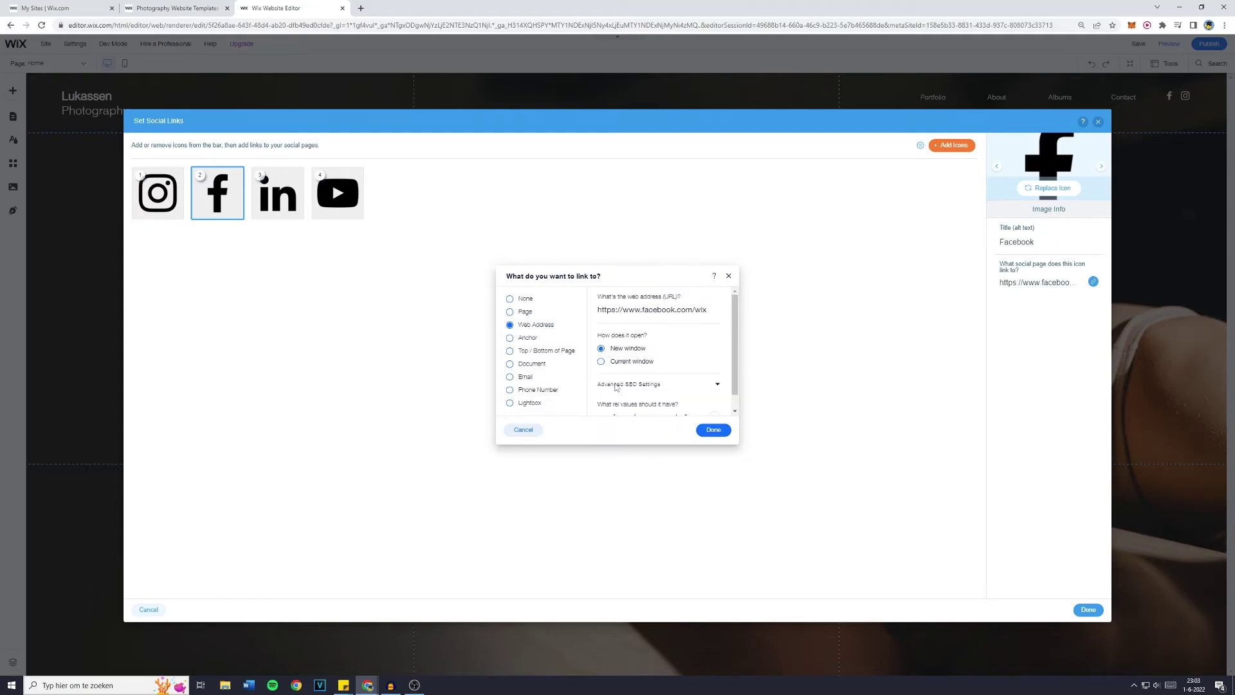
pyautogui.scroll(-1, 634, 384)
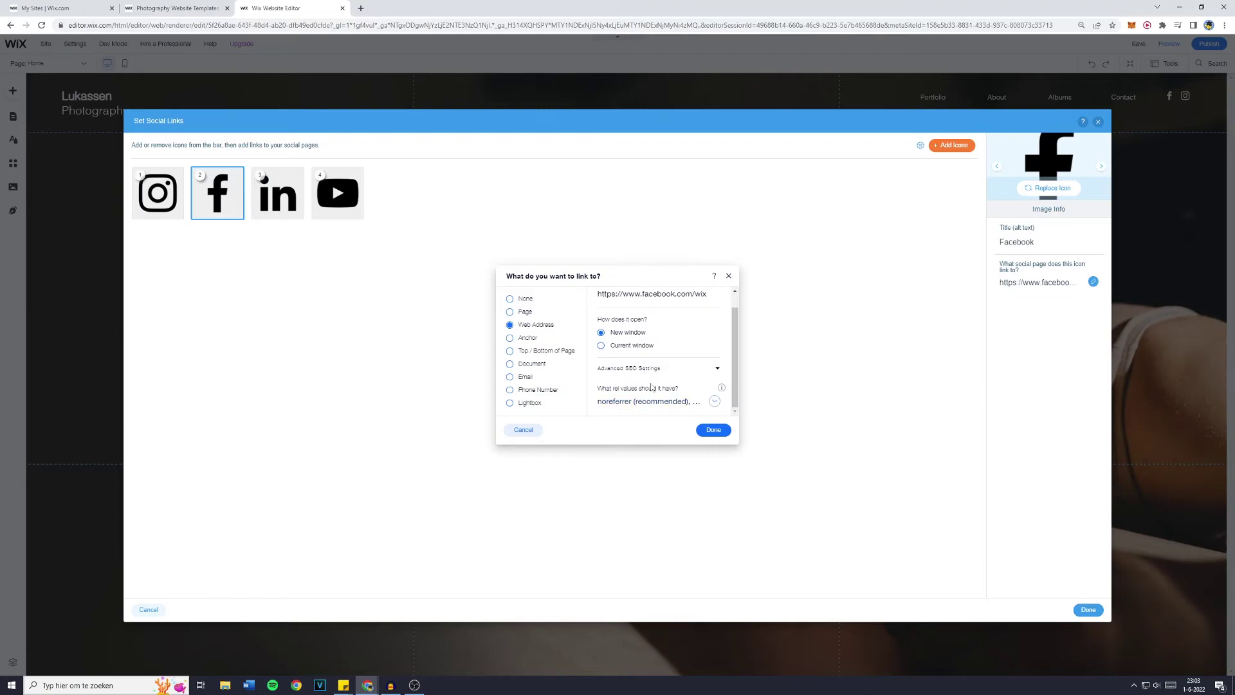
pyautogui.scroll(1, 637, 400)
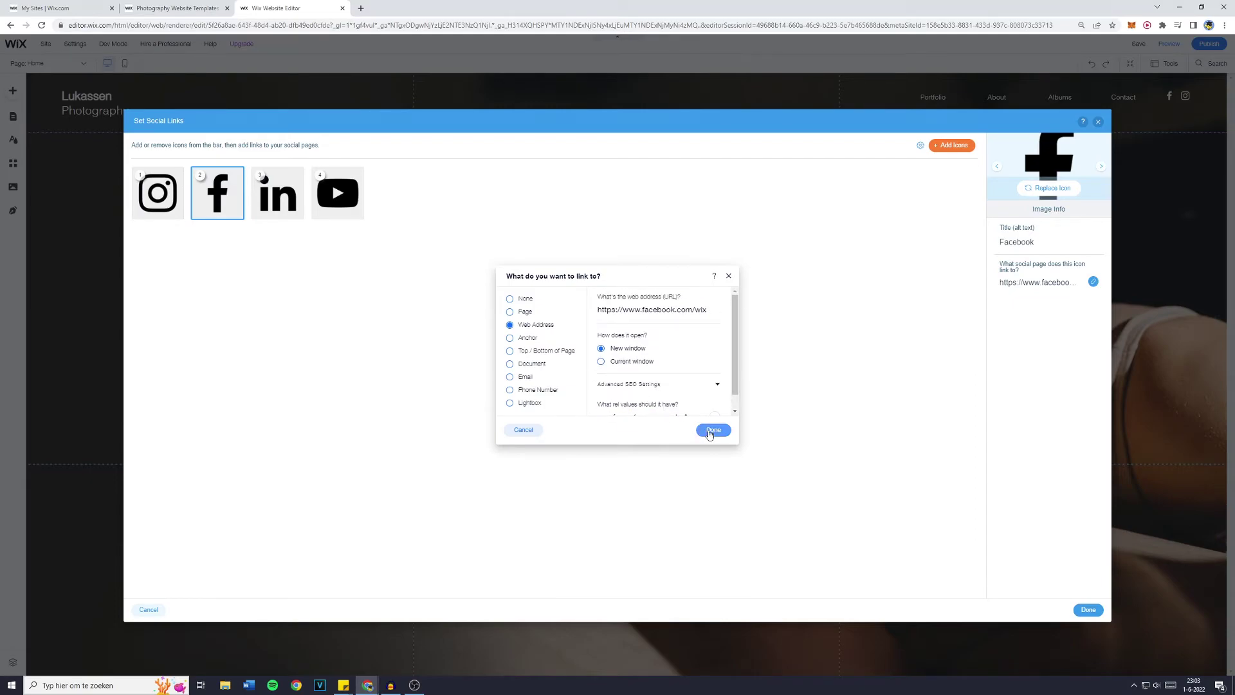
pyautogui.click(711, 431)
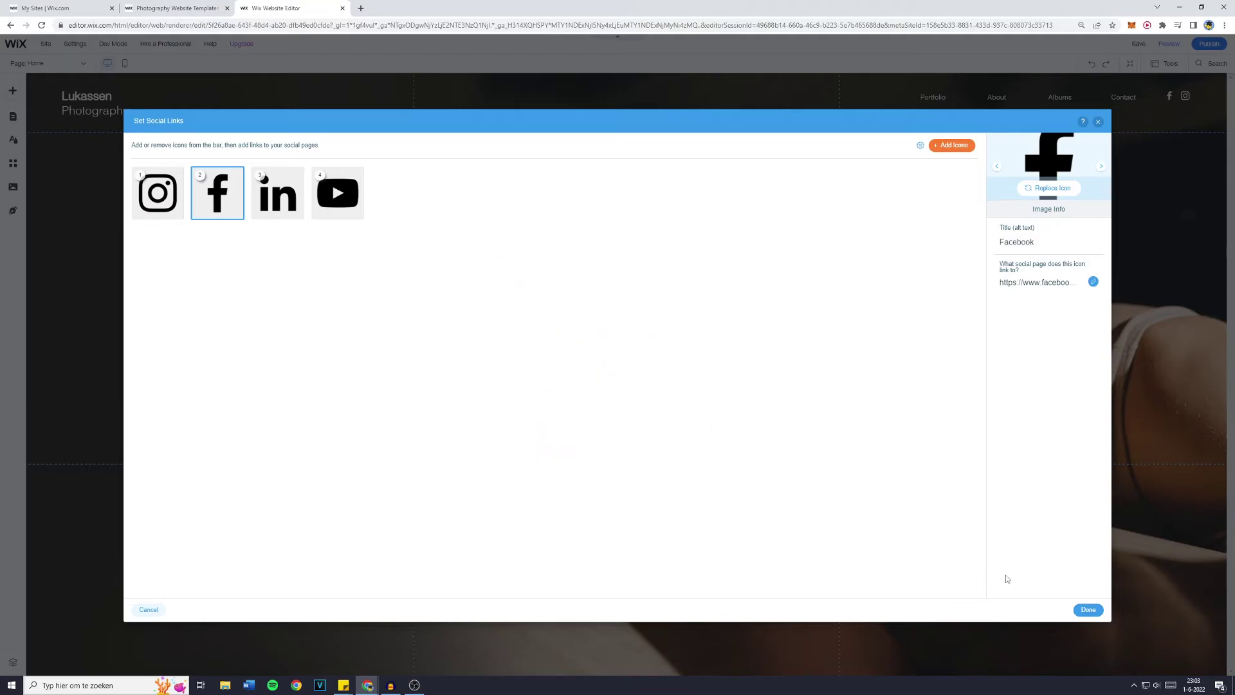
pyautogui.click(1088, 610)
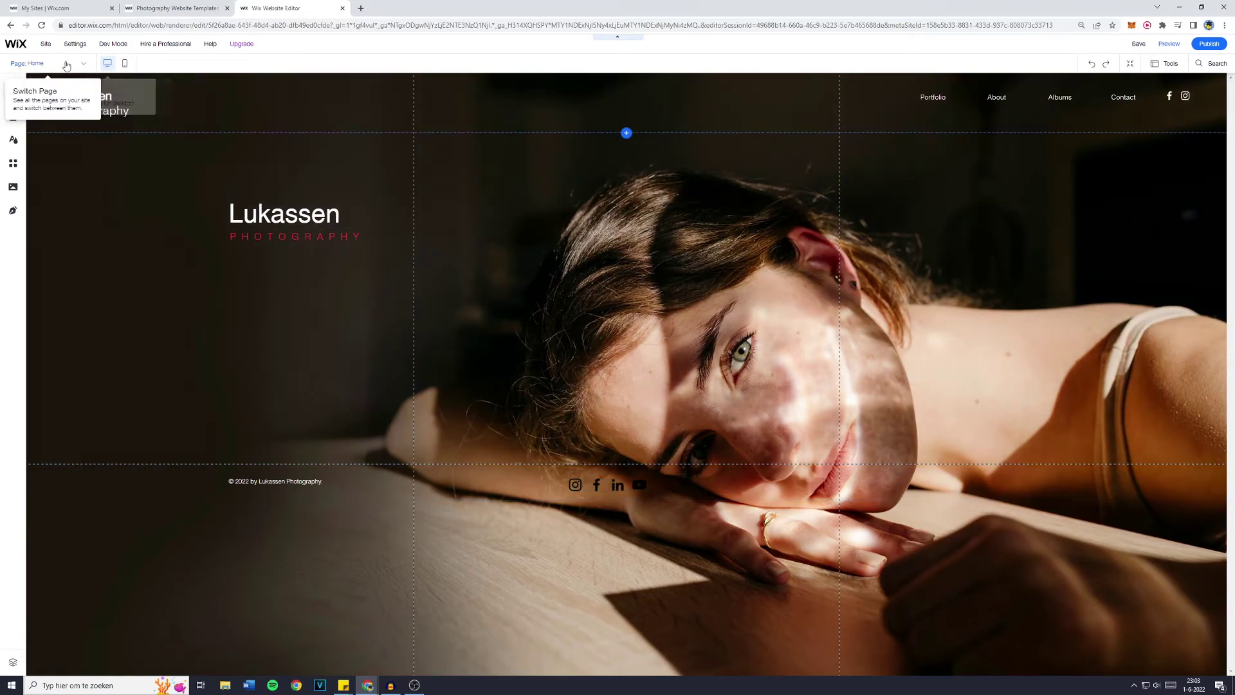
# - Switch to the About page and inspect its social bar, Selected clients strip, Biography text and lemon photo
pyautogui.click(58, 63)
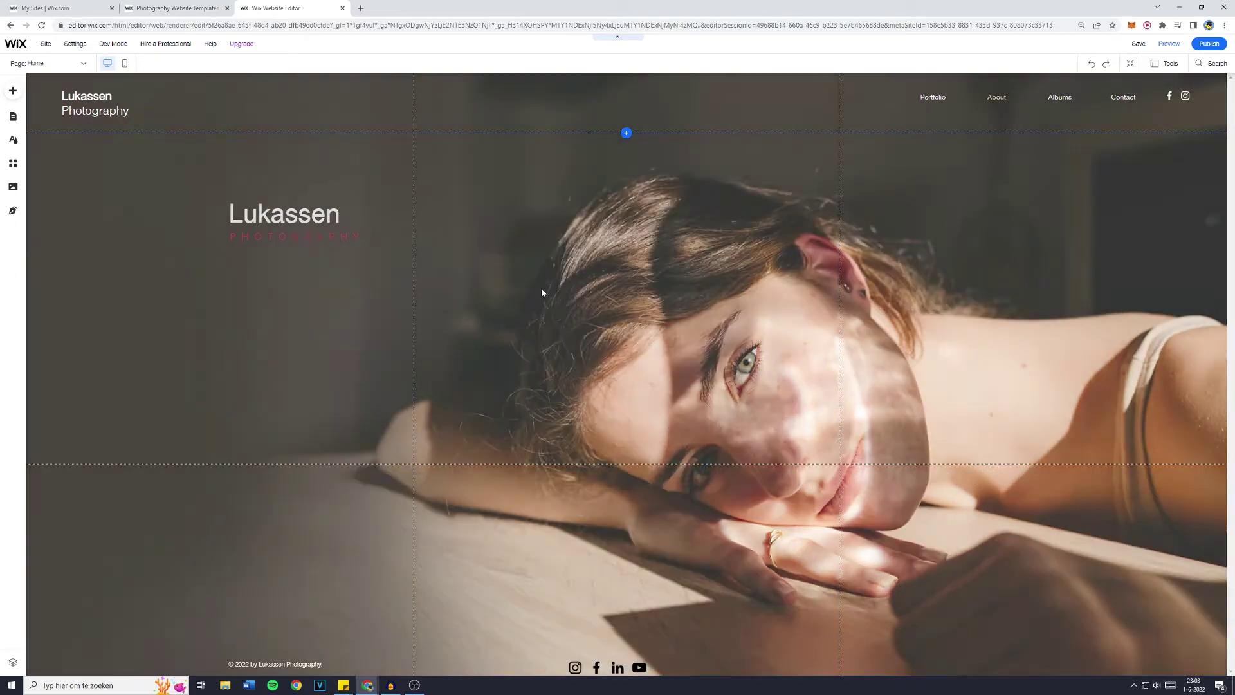
pyautogui.scroll(-1, 695, 477)
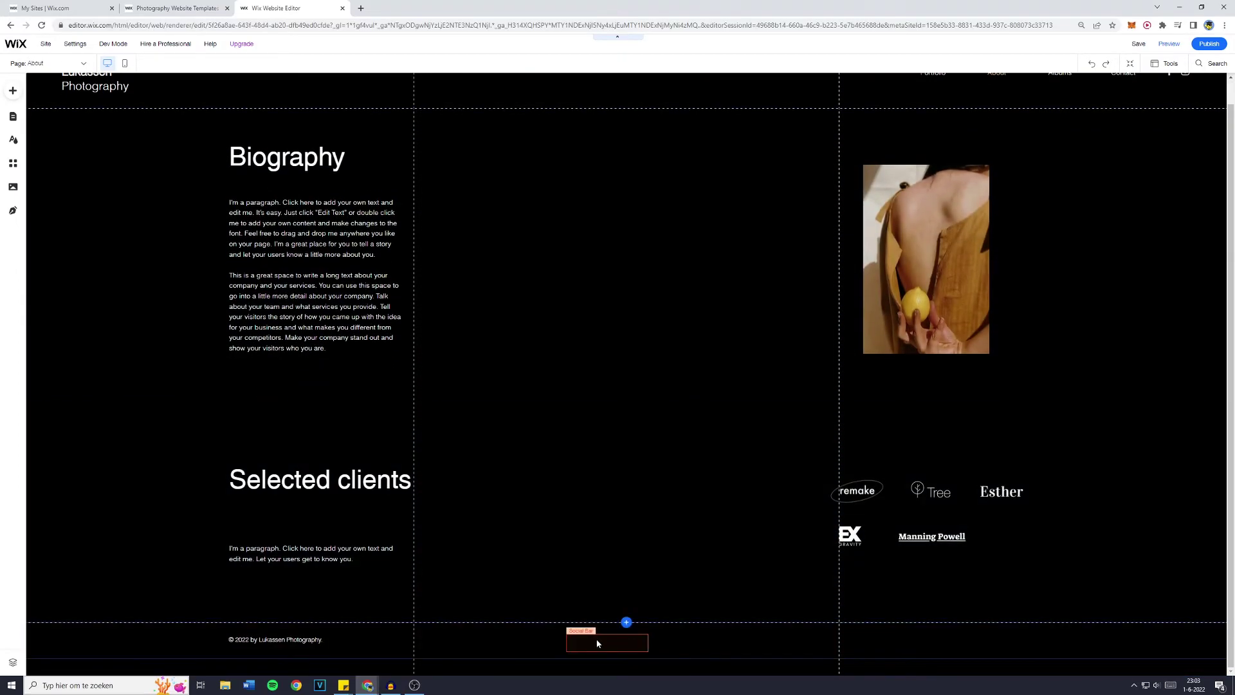
pyautogui.click(596, 638)
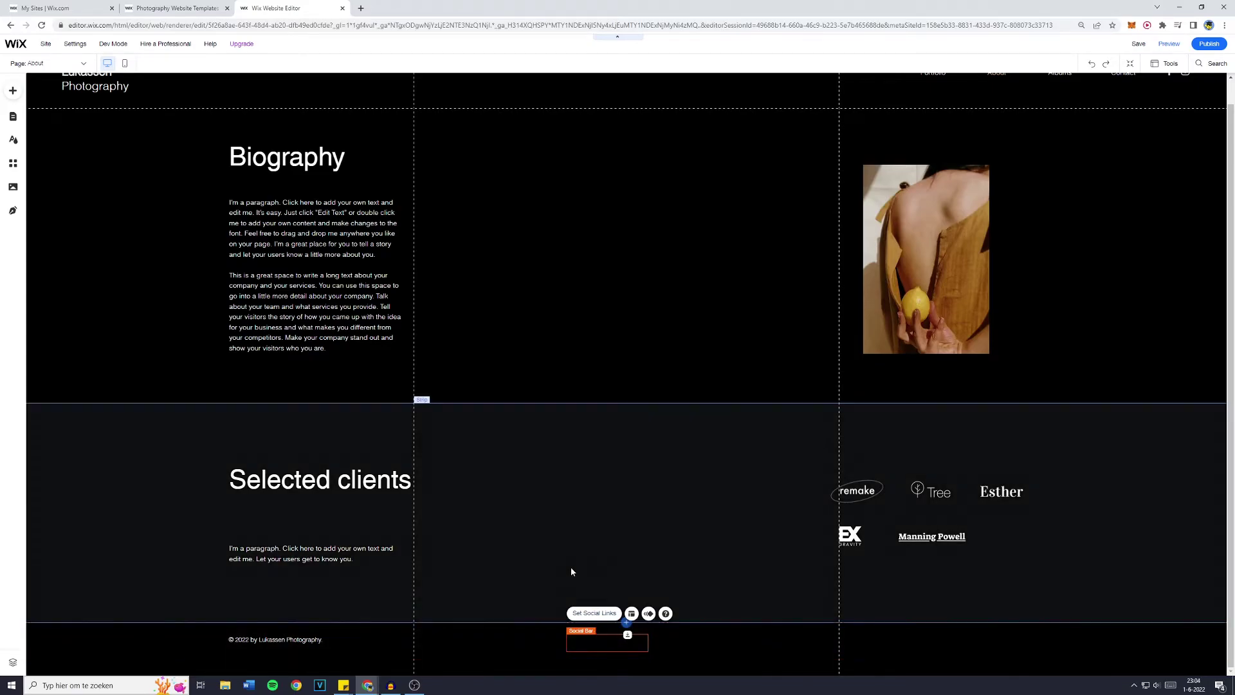
pyautogui.click(570, 566)
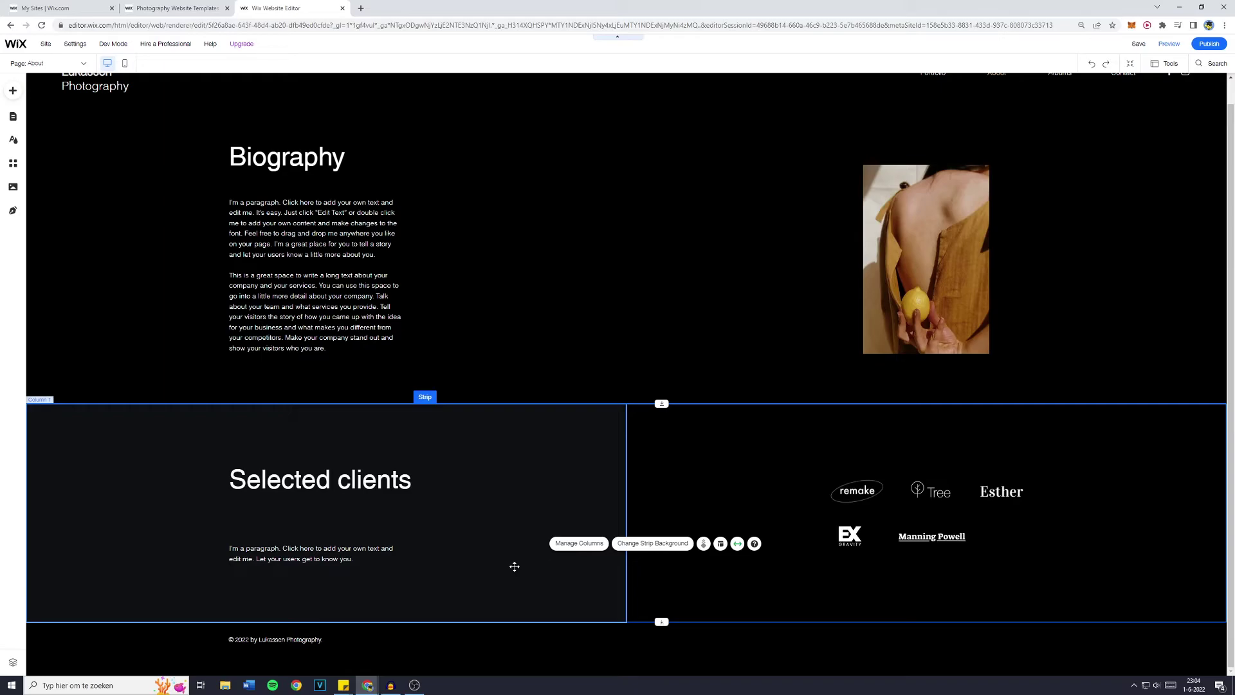
pyautogui.scroll(1, 478, 400)
pyautogui.click(318, 266)
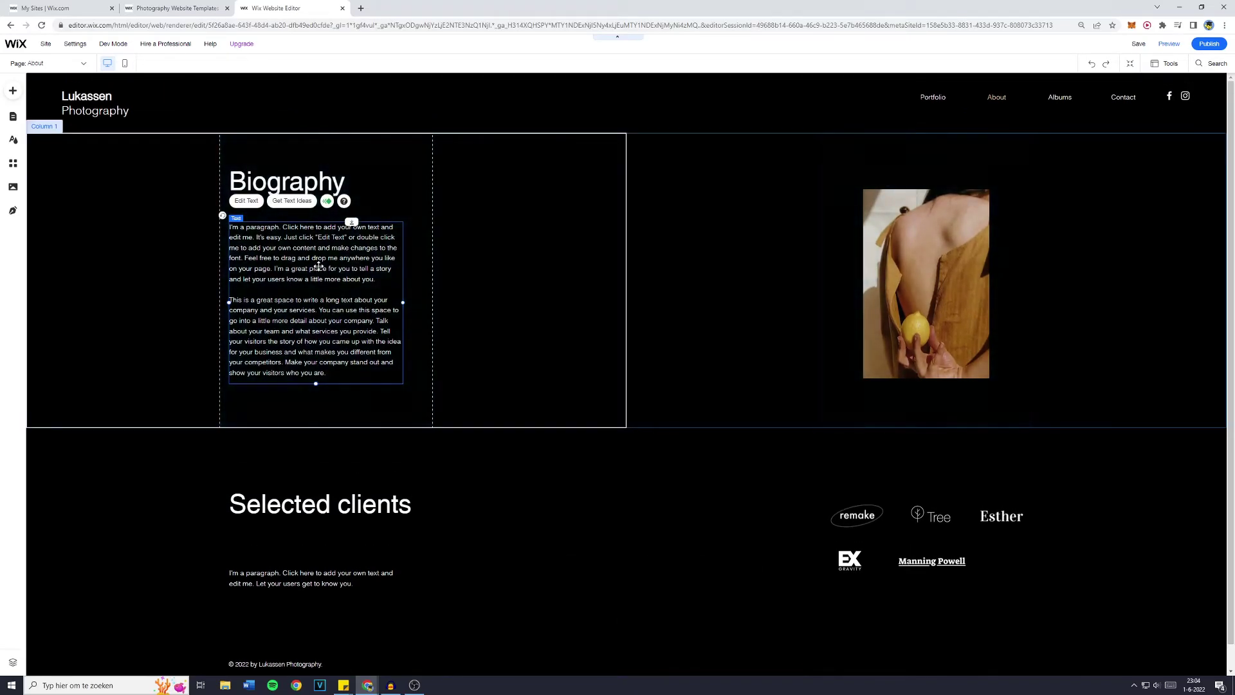
pyautogui.click(289, 182)
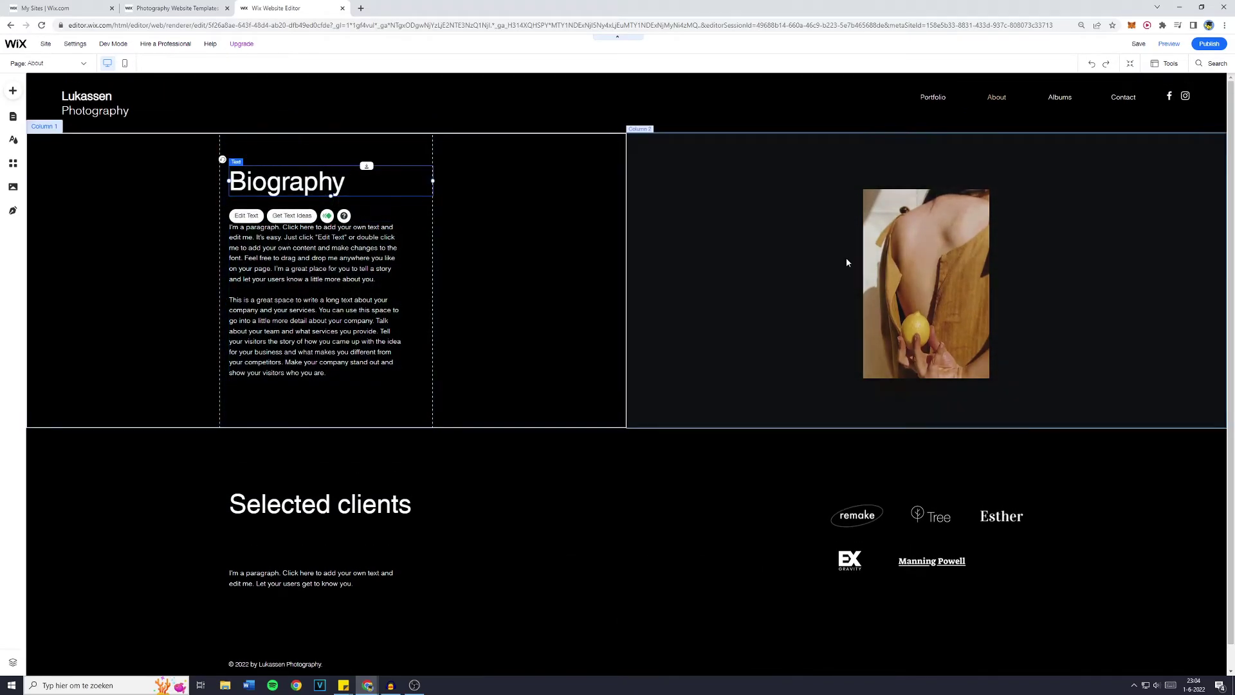
pyautogui.click(847, 257)
pyautogui.click(928, 259)
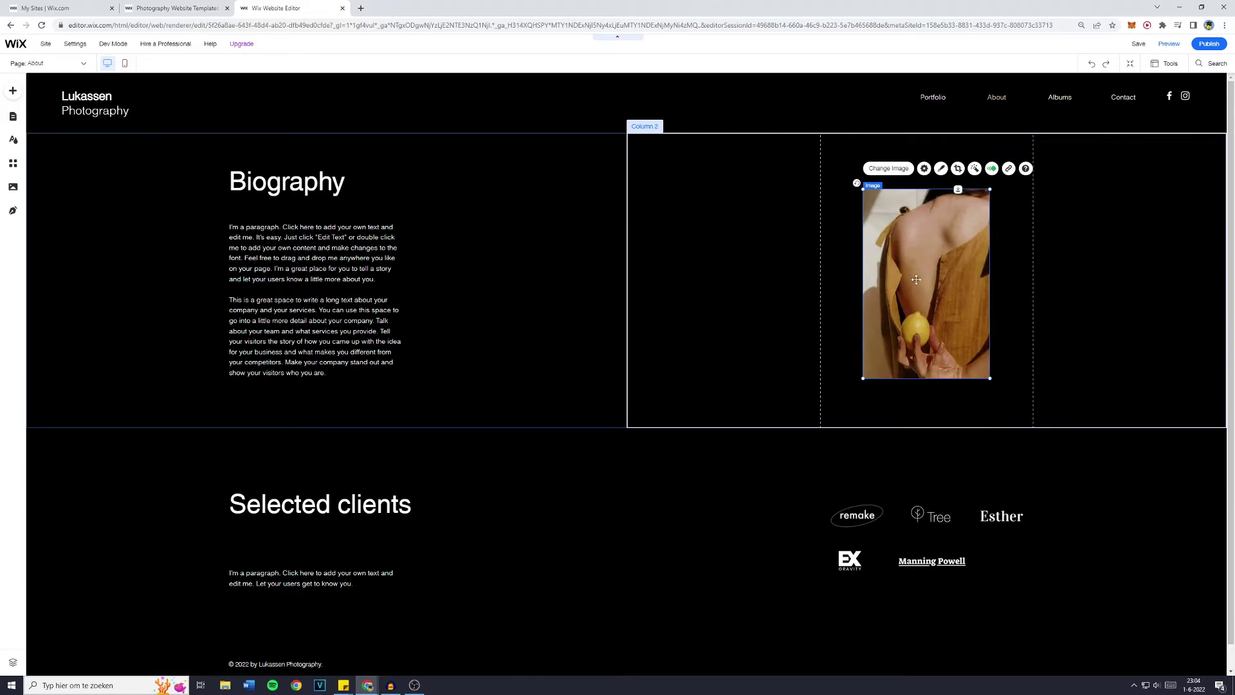
pyautogui.click(13, 91)
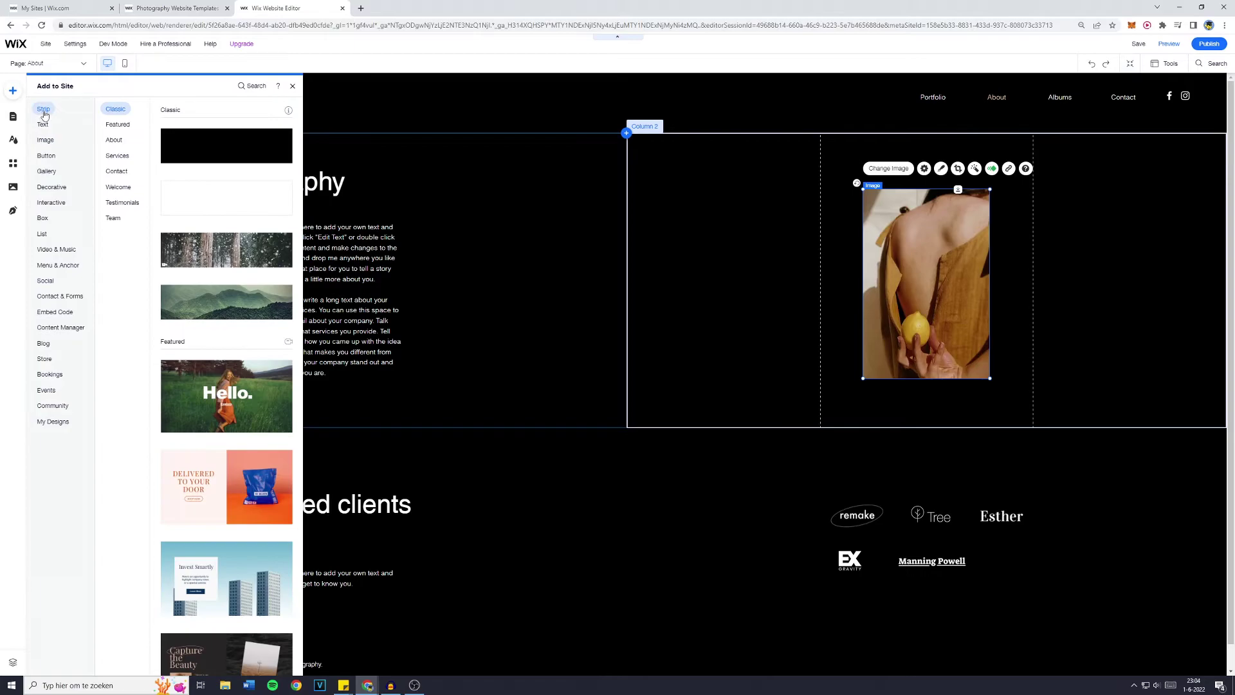
# - Add a mountain strip below the Biography section and change its background to snowy mountains
pyautogui.moveTo(216, 307); pyautogui.dragTo(615, 476)
pyautogui.scroll(-2, 478, 302)
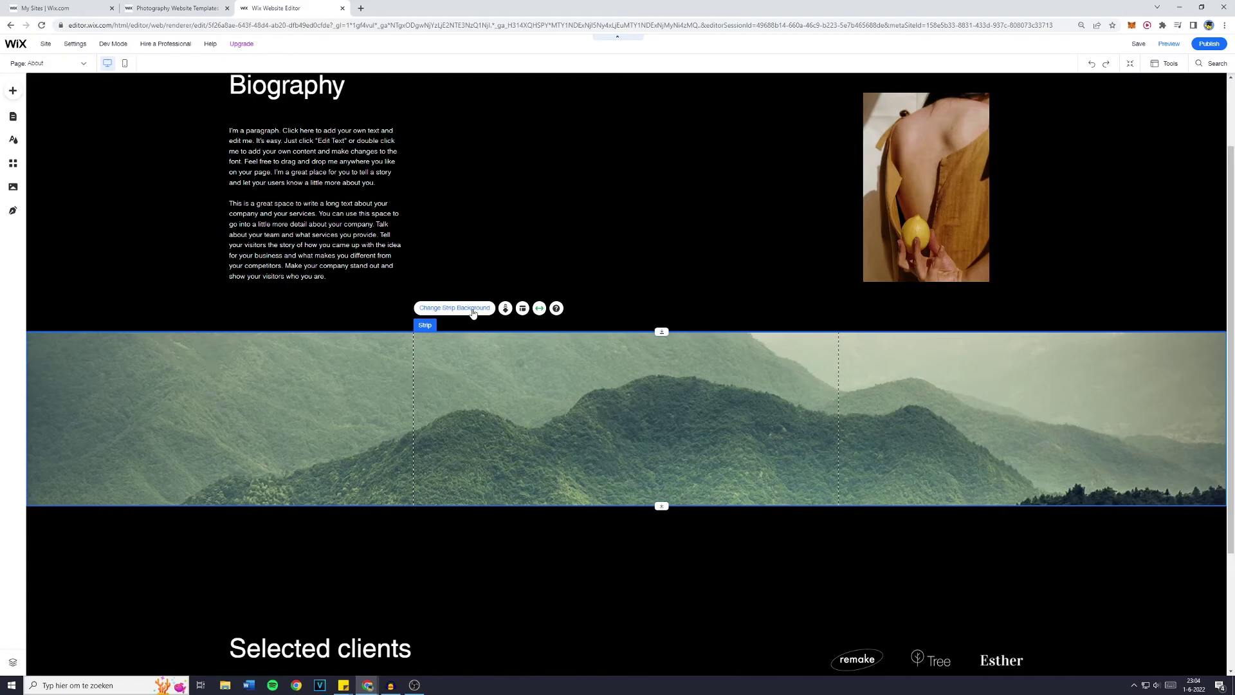
pyautogui.click(444, 307)
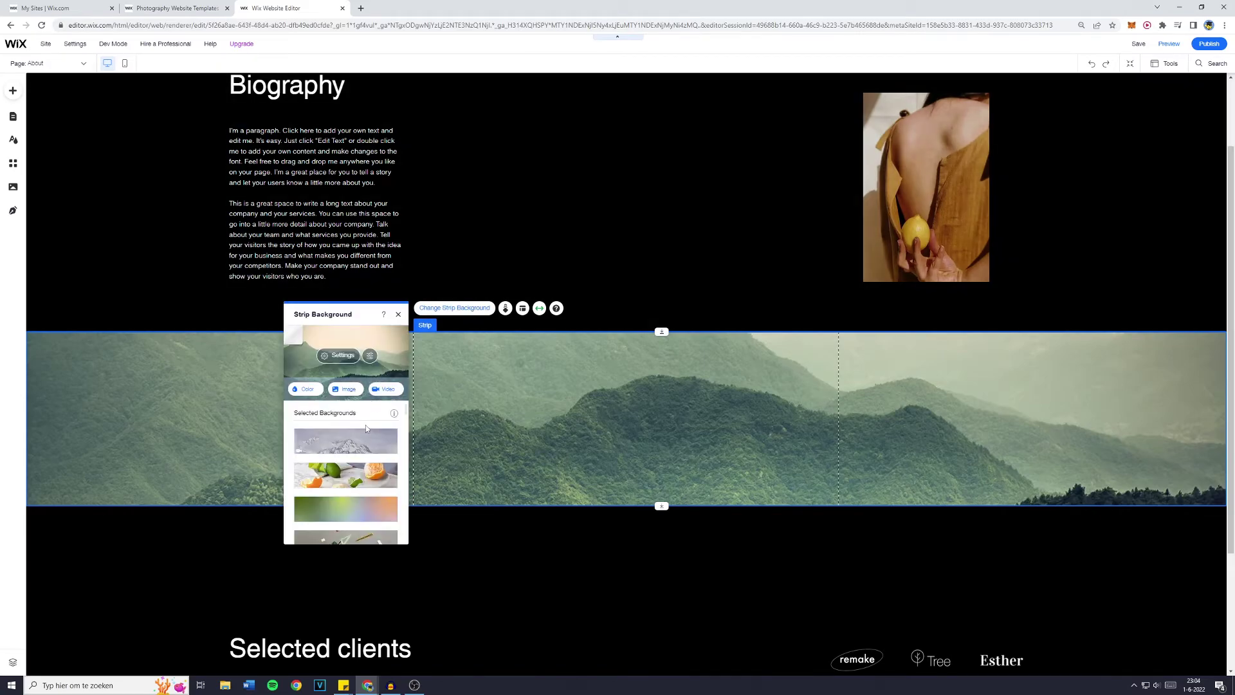
pyautogui.click(371, 450)
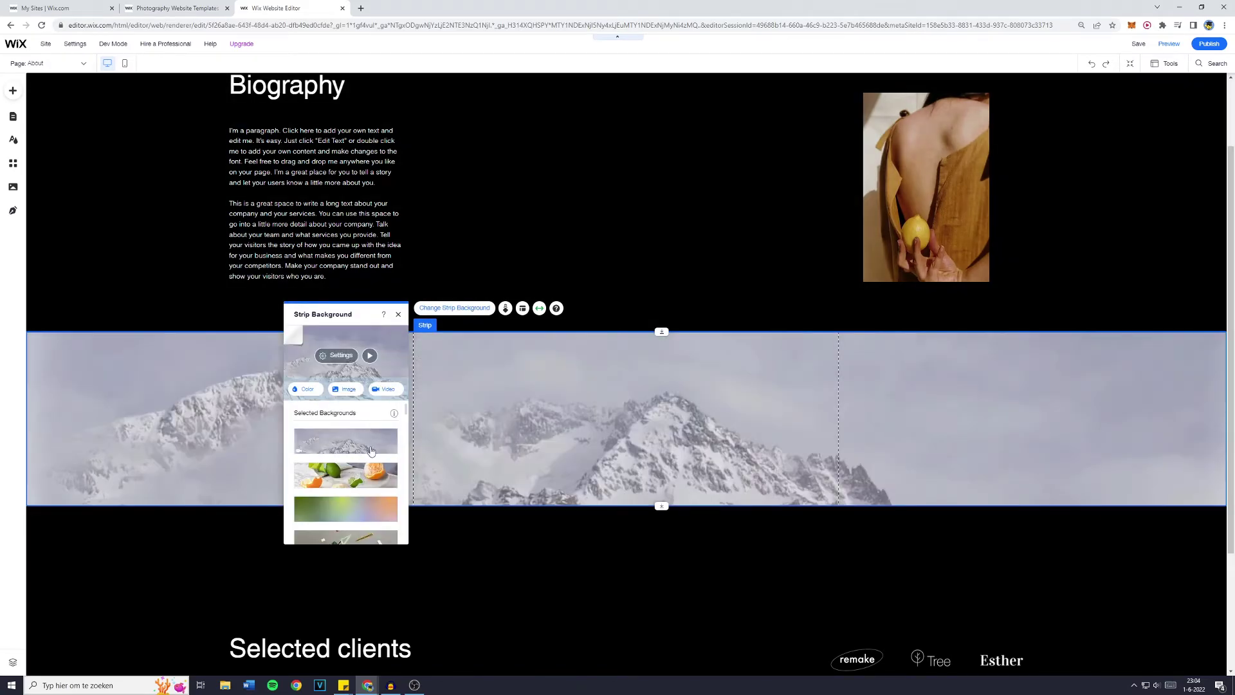
# - Move the Selected clients section up beneath the snowy strip and preview the About page
pyautogui.click(612, 281)
pyautogui.scroll(2, 579, 296)
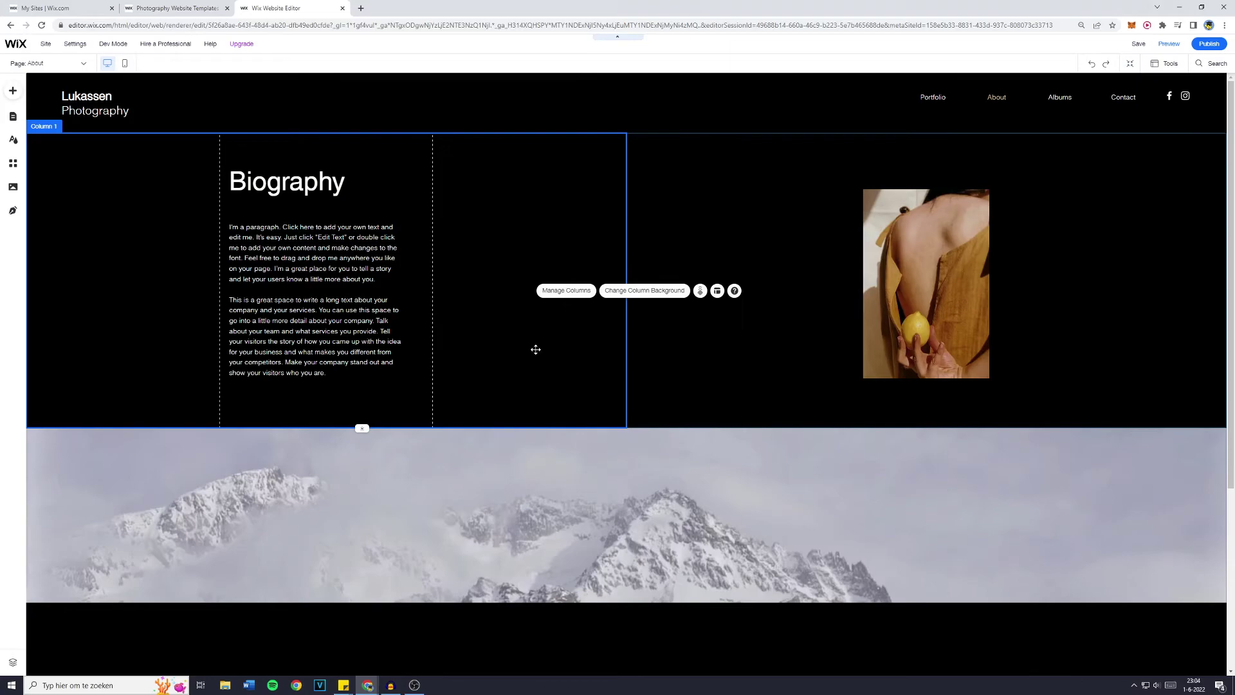
pyautogui.scroll(-4, 536, 349)
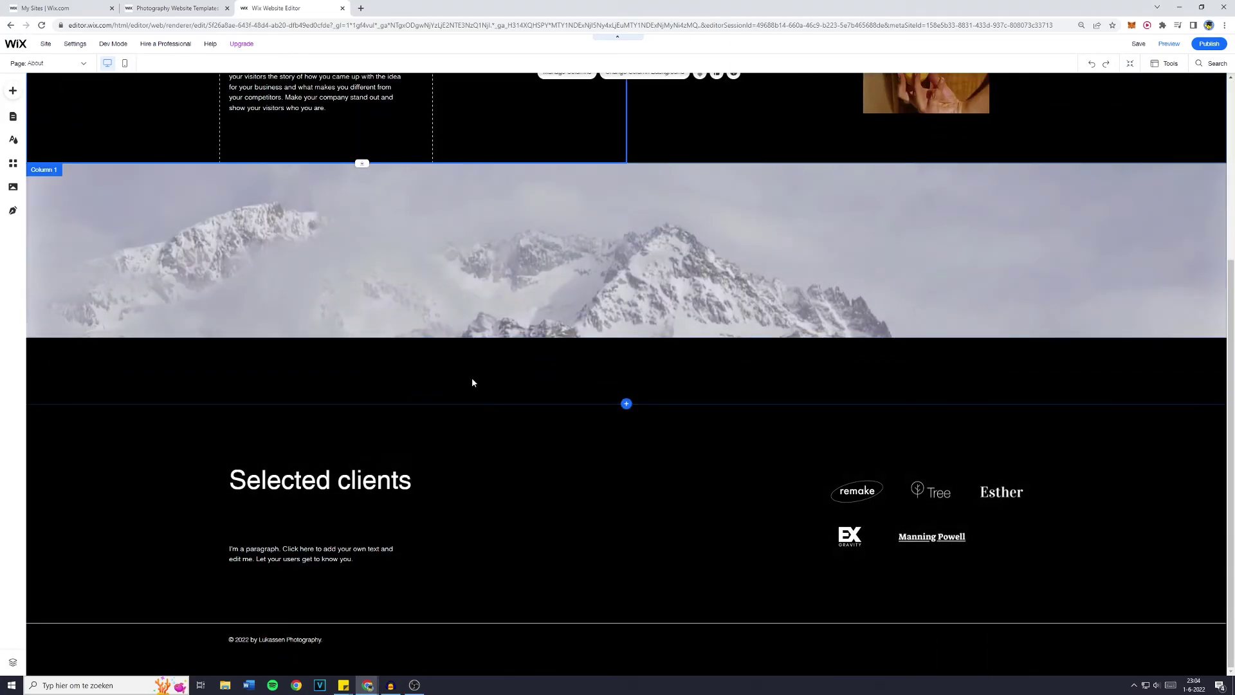
pyautogui.click(472, 378)
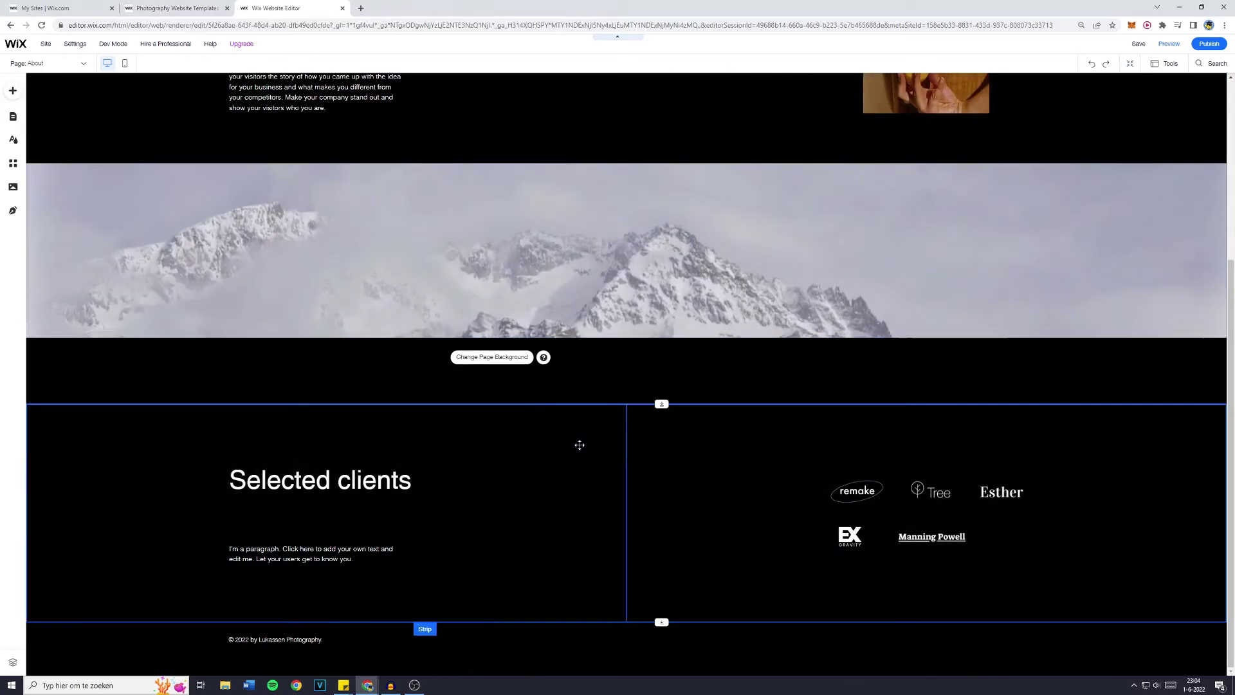
pyautogui.click(578, 443)
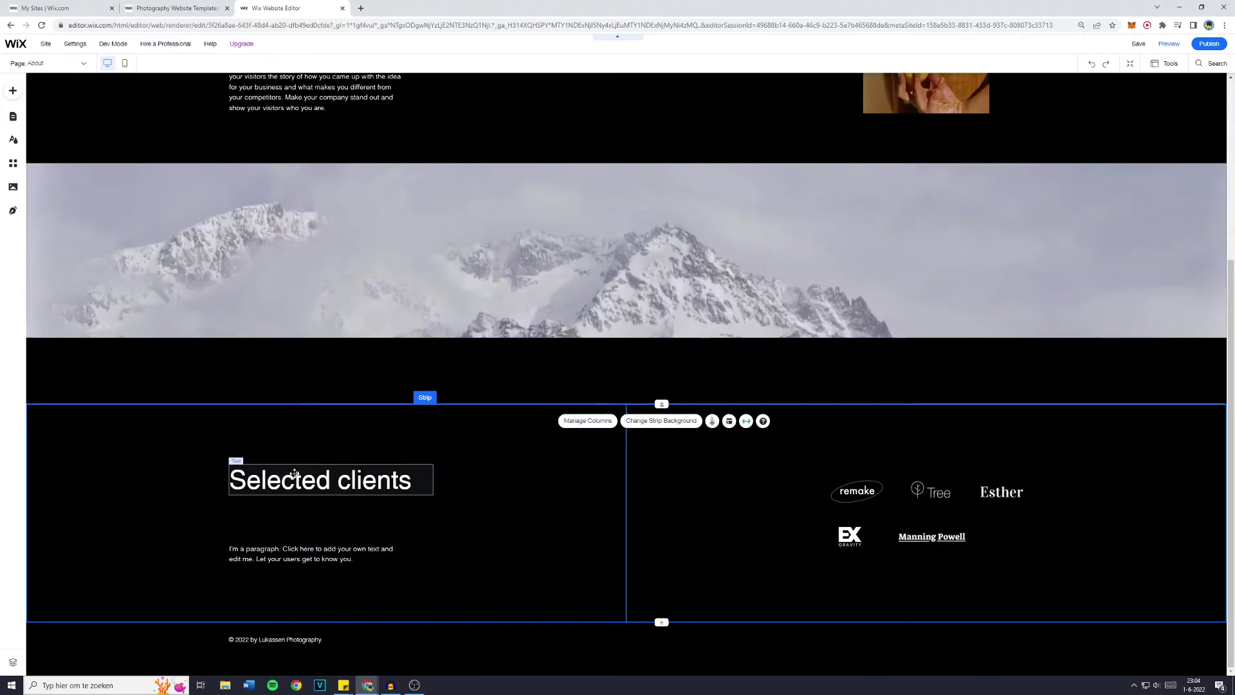
pyautogui.click(618, 321)
pyautogui.scroll(4, 596, 457)
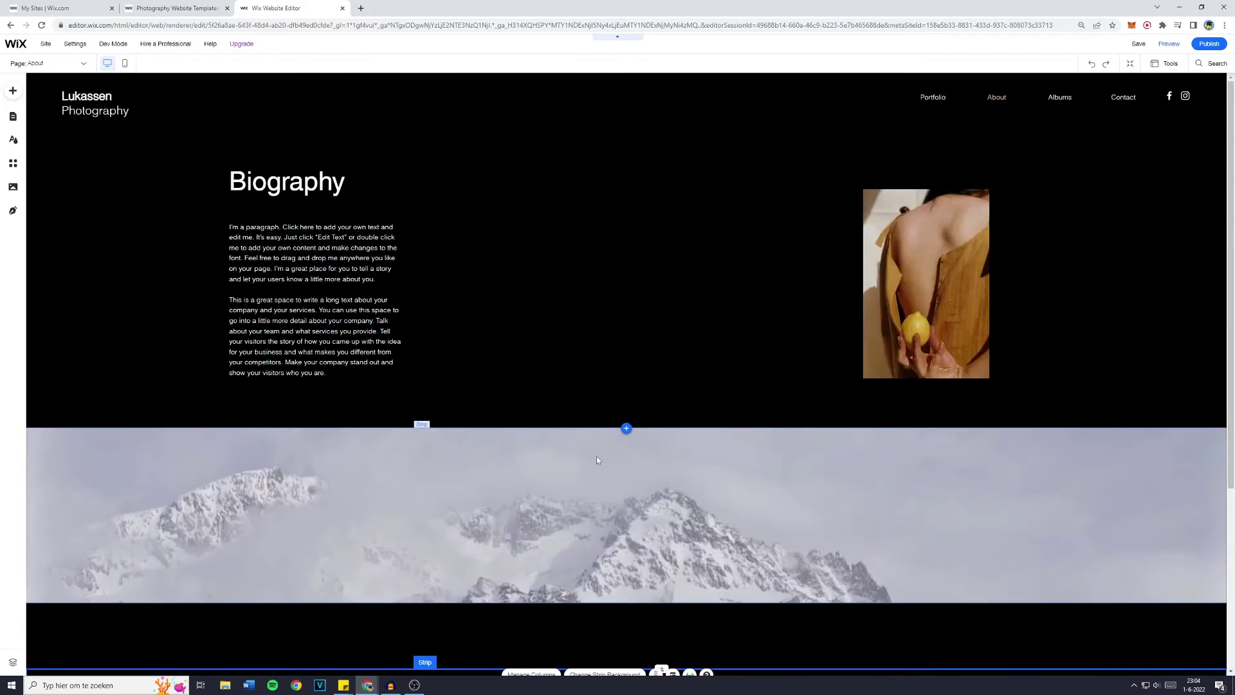
pyautogui.scroll(-3, 583, 488)
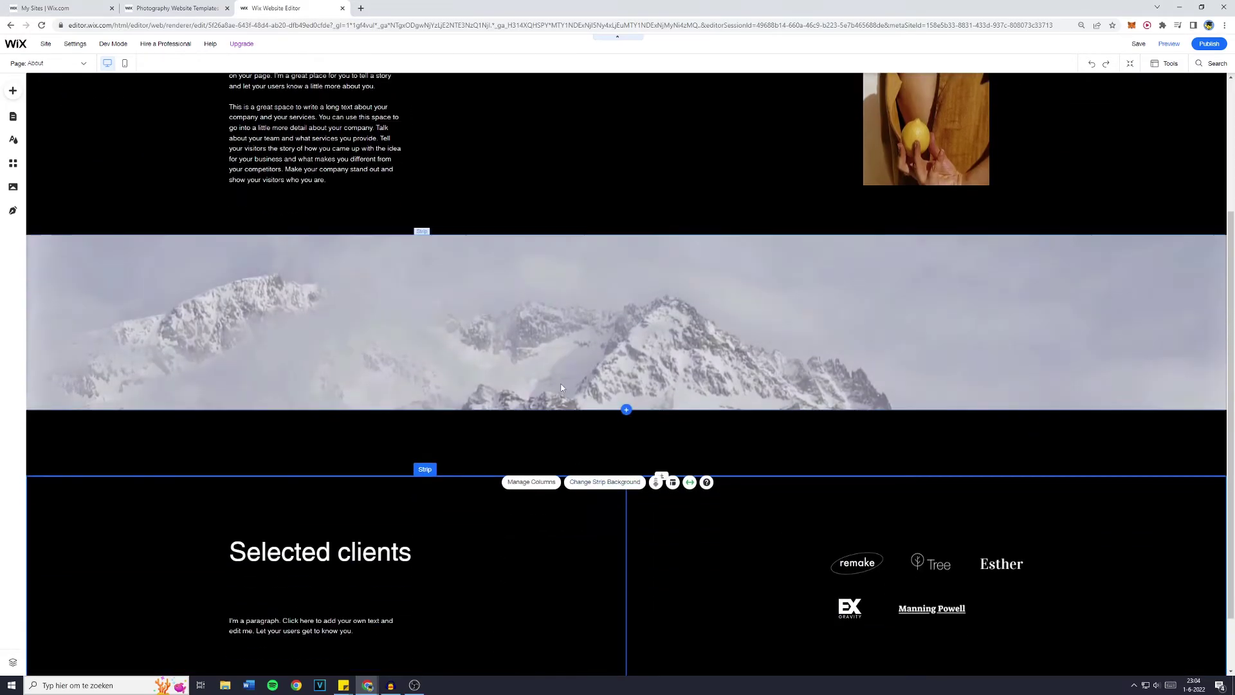
pyautogui.click(499, 355)
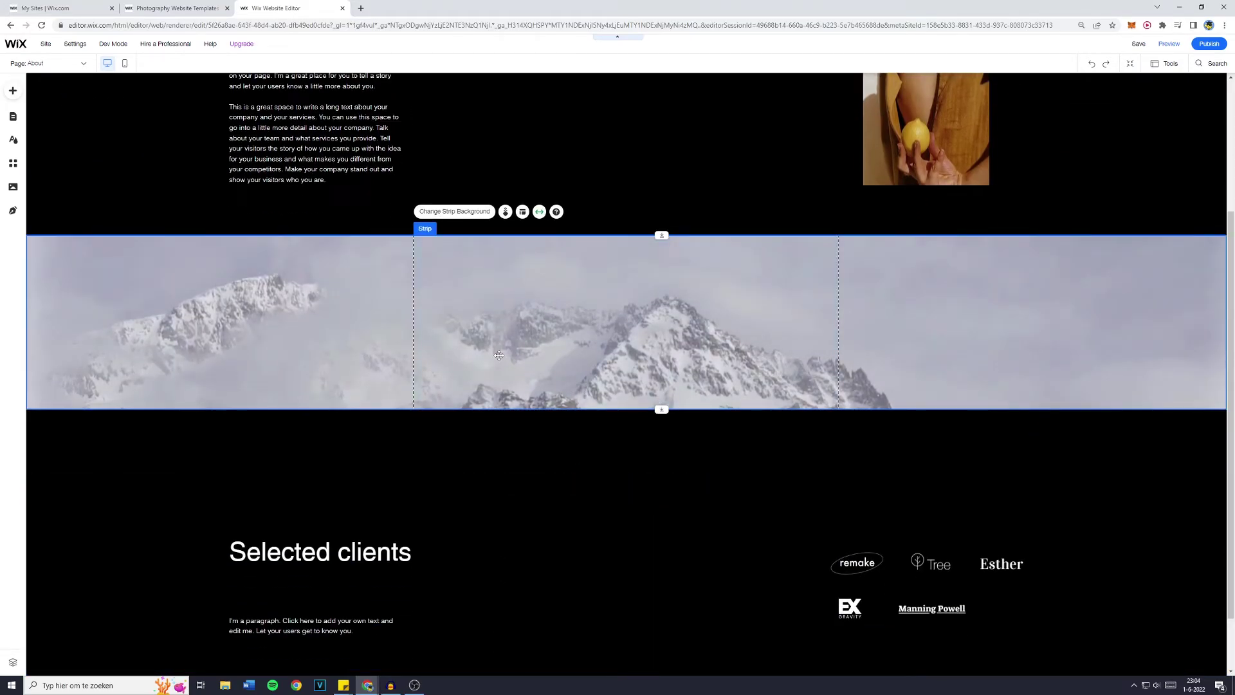
pyautogui.moveTo(629, 411); pyautogui.dragTo(566, 527)
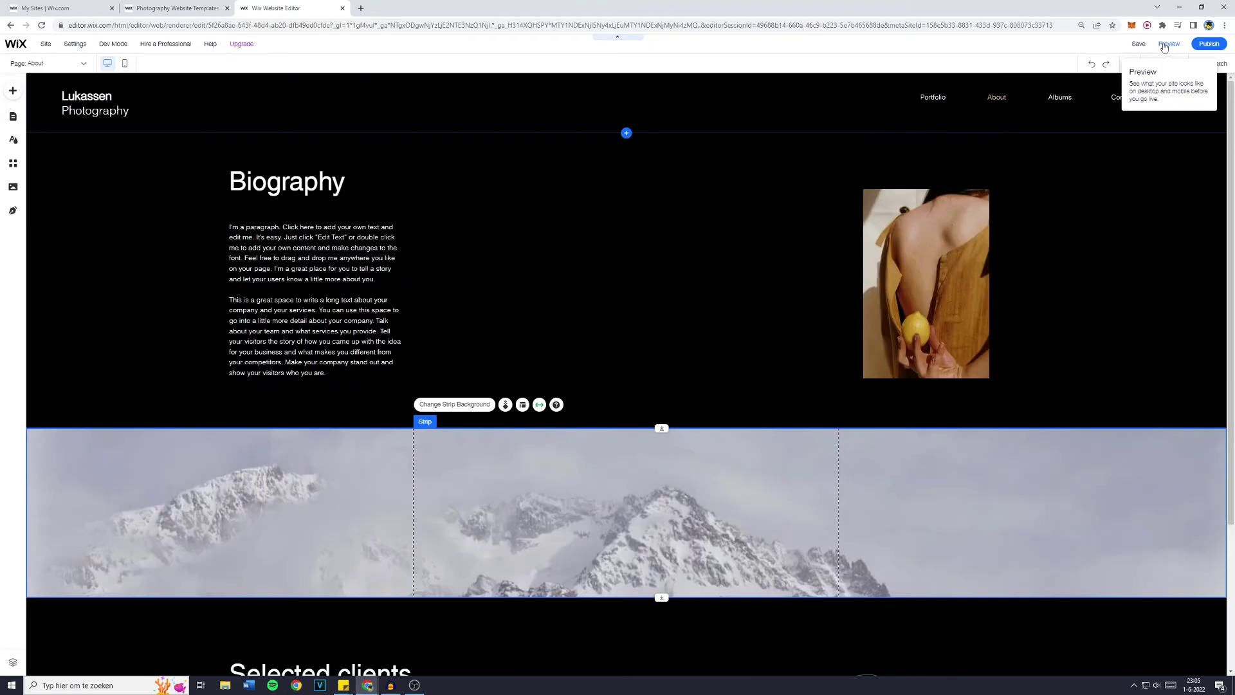
pyautogui.click(1167, 44)
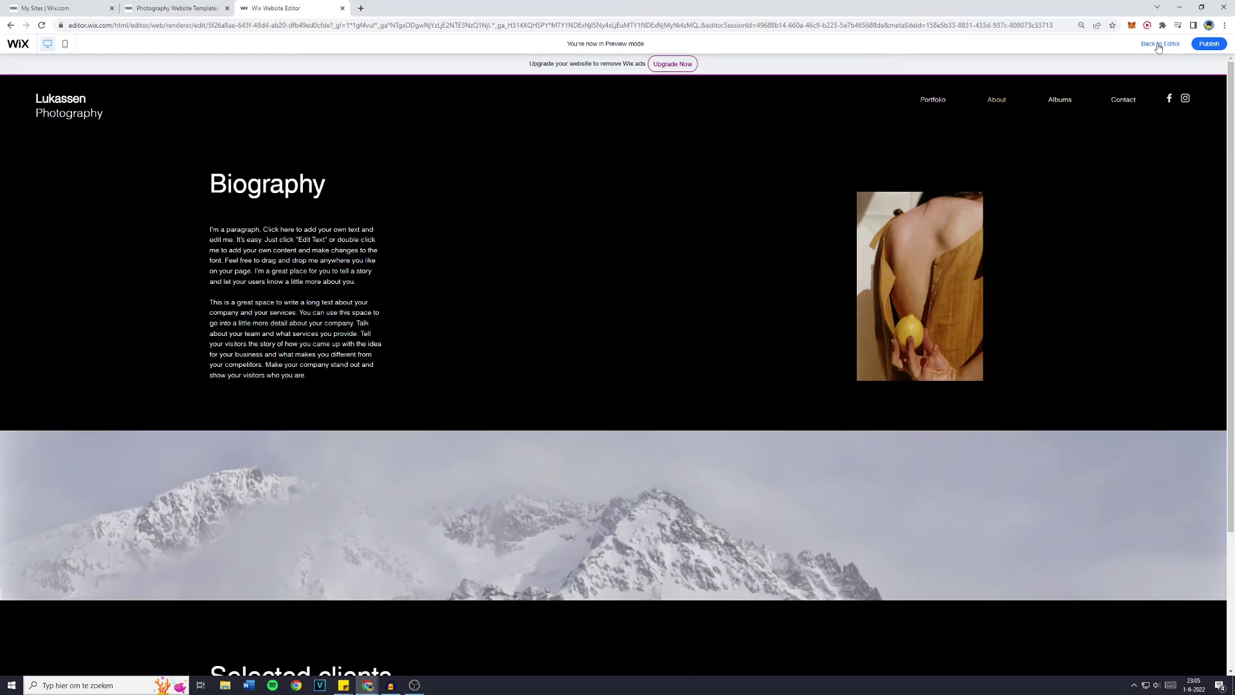
pyautogui.click(1159, 45)
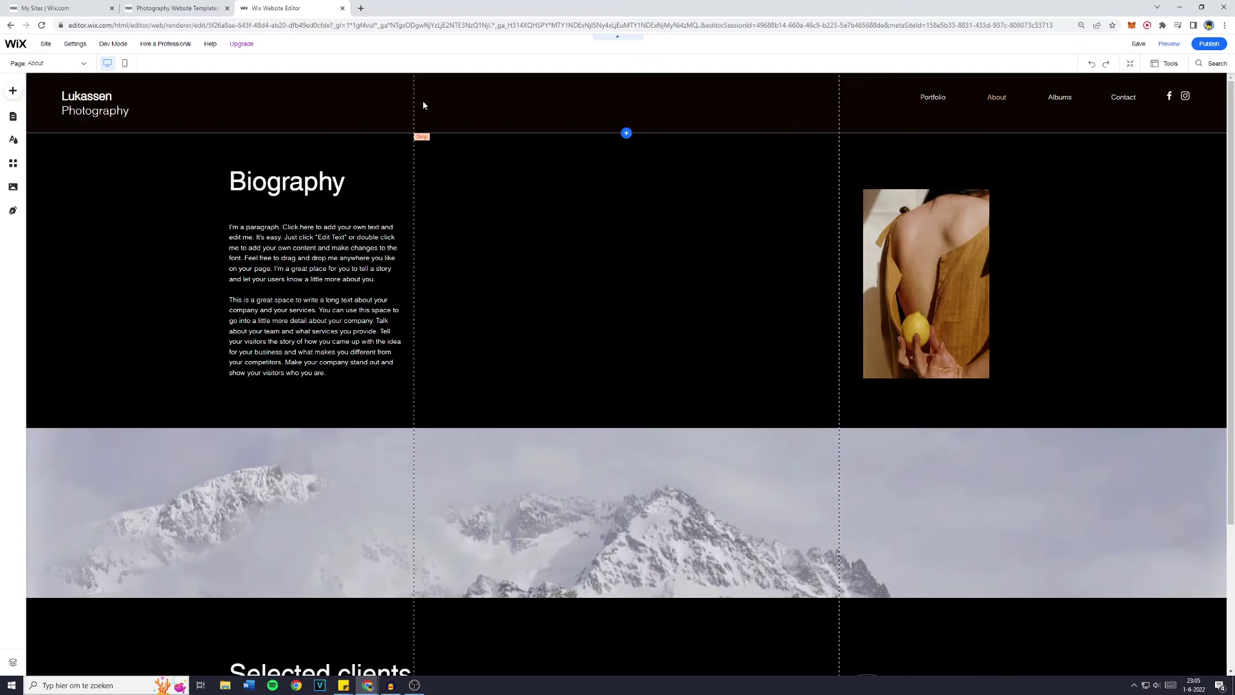
# - Delete the photographer-name text logo from the header after checking its text settings
pyautogui.click(92, 108)
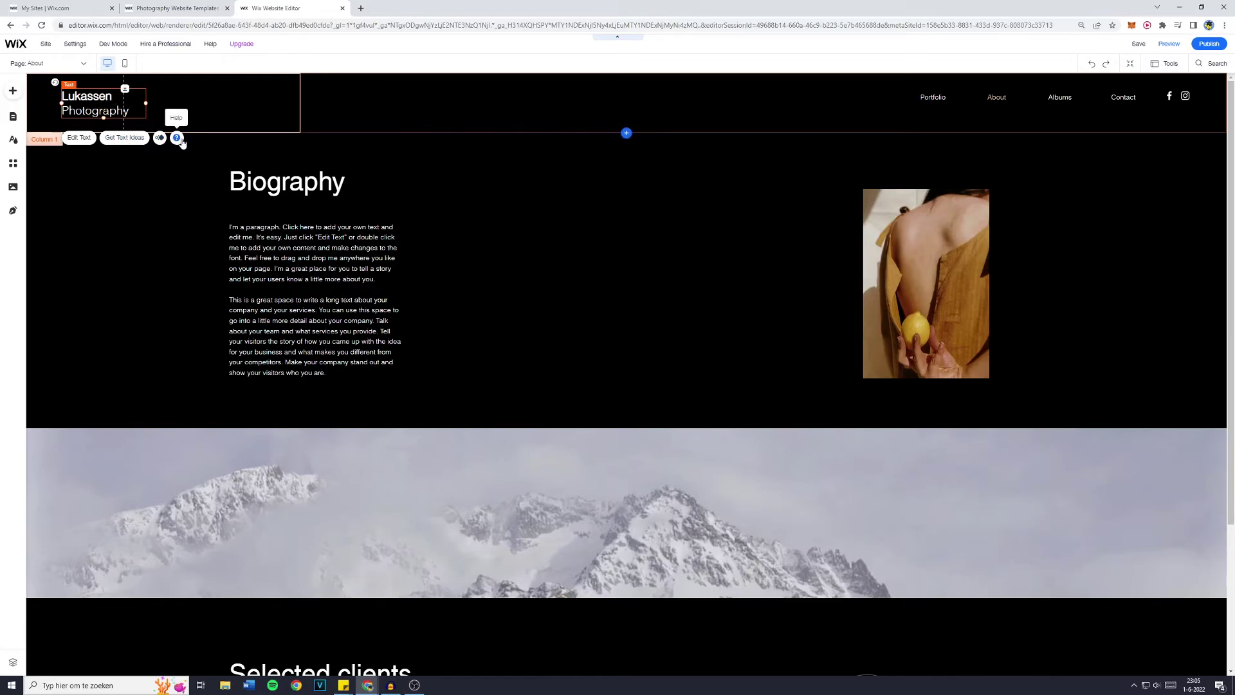
pyautogui.click(83, 139)
pyautogui.scroll(-2, 240, 191)
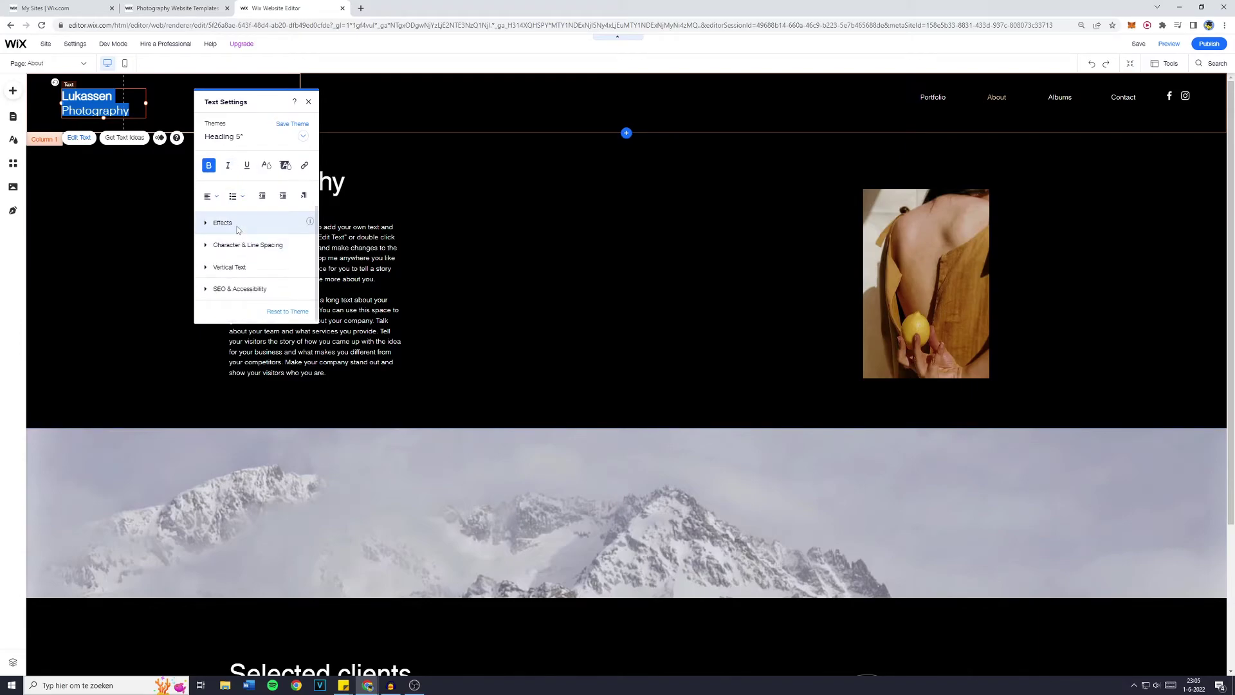
pyautogui.click(308, 102)
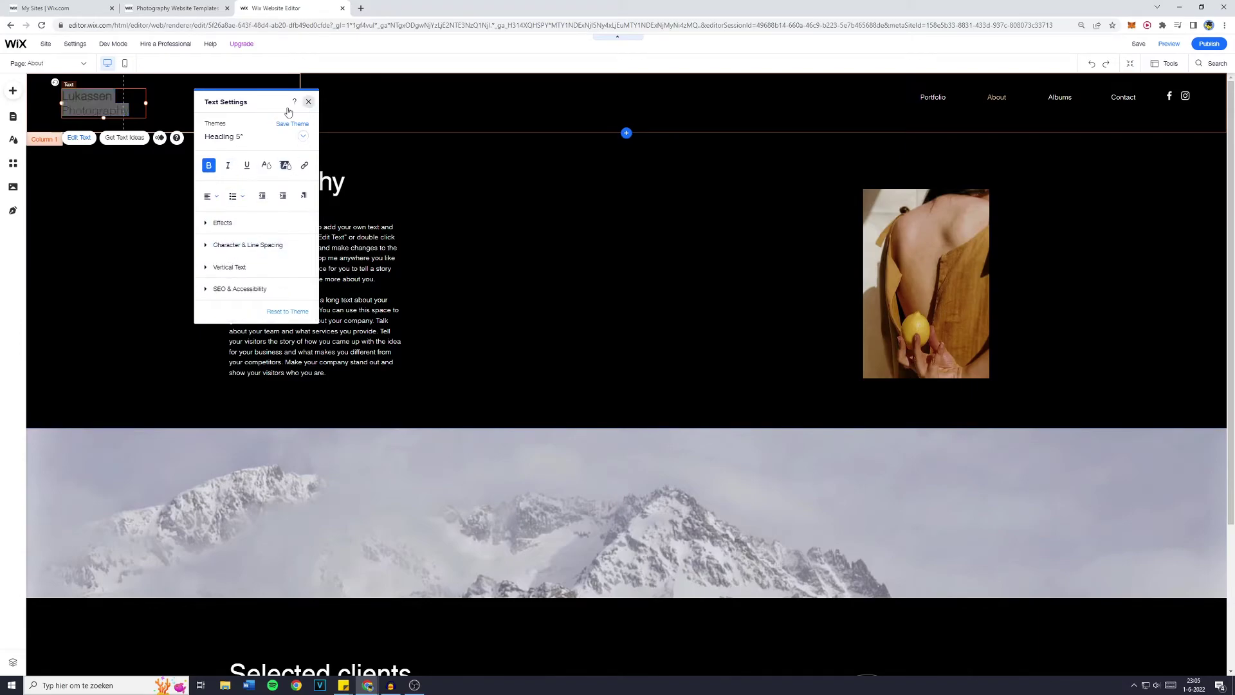
pyautogui.press('Delete')
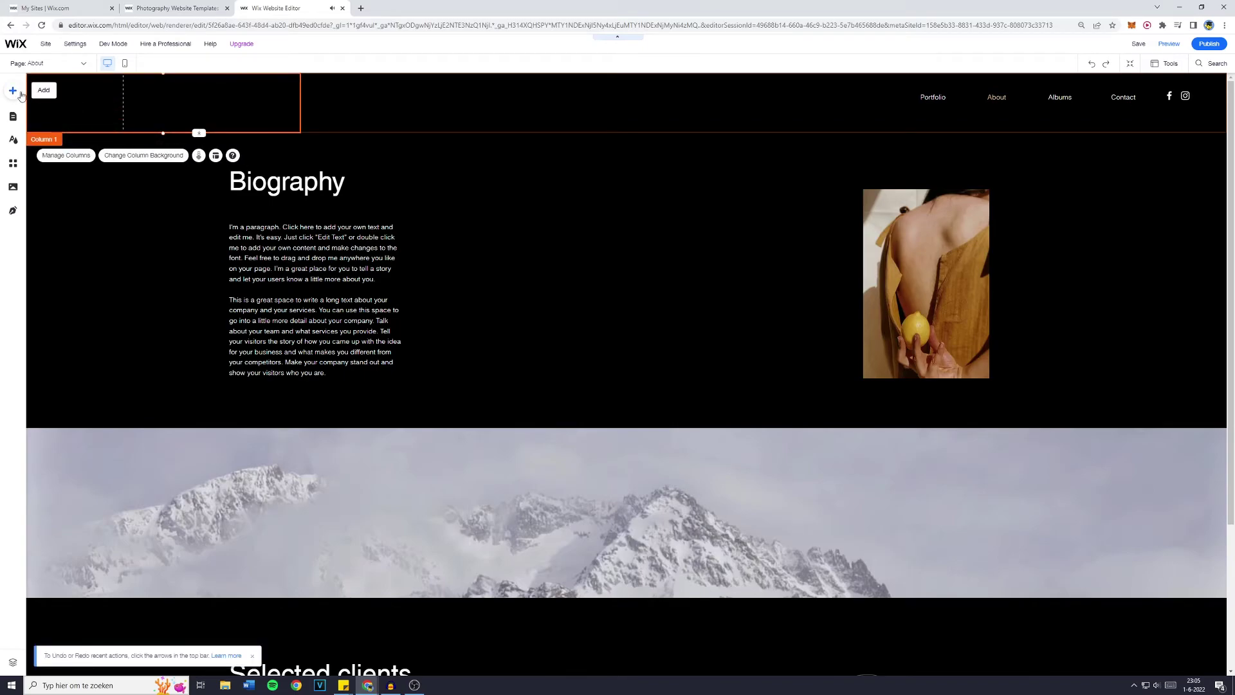
pyautogui.click(13, 91)
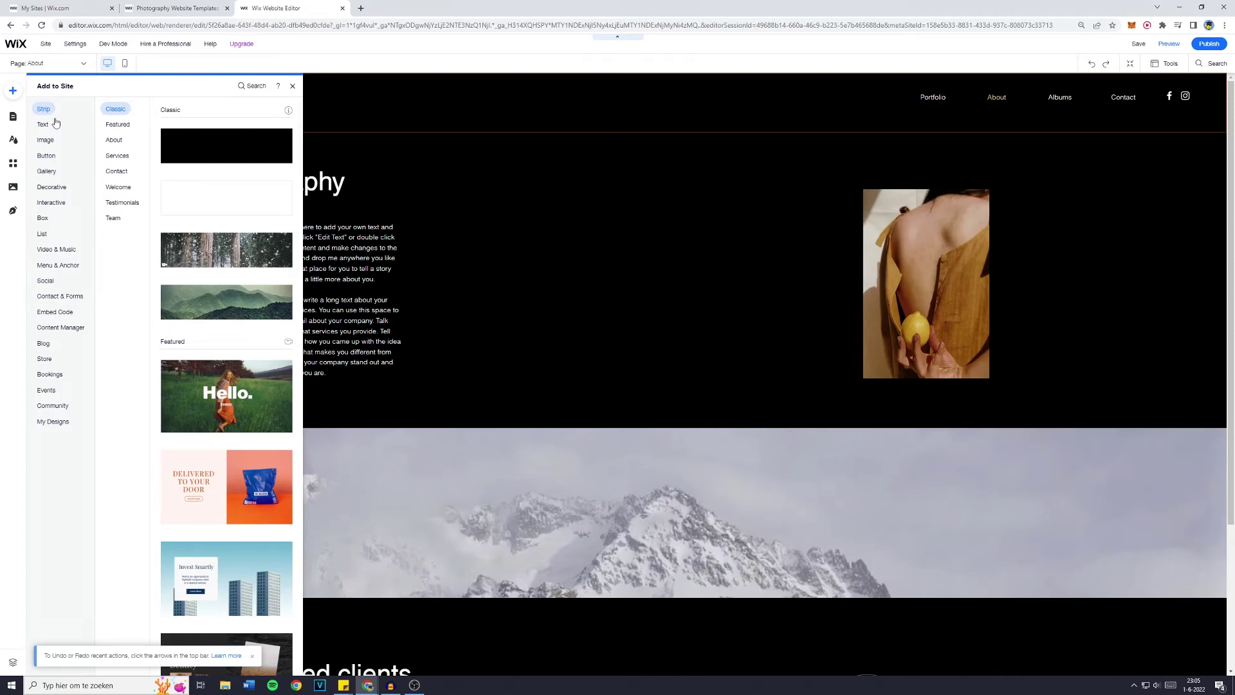
# - Browse the image sources in the add-image panel and return to your uploaded images
pyautogui.click(45, 140)
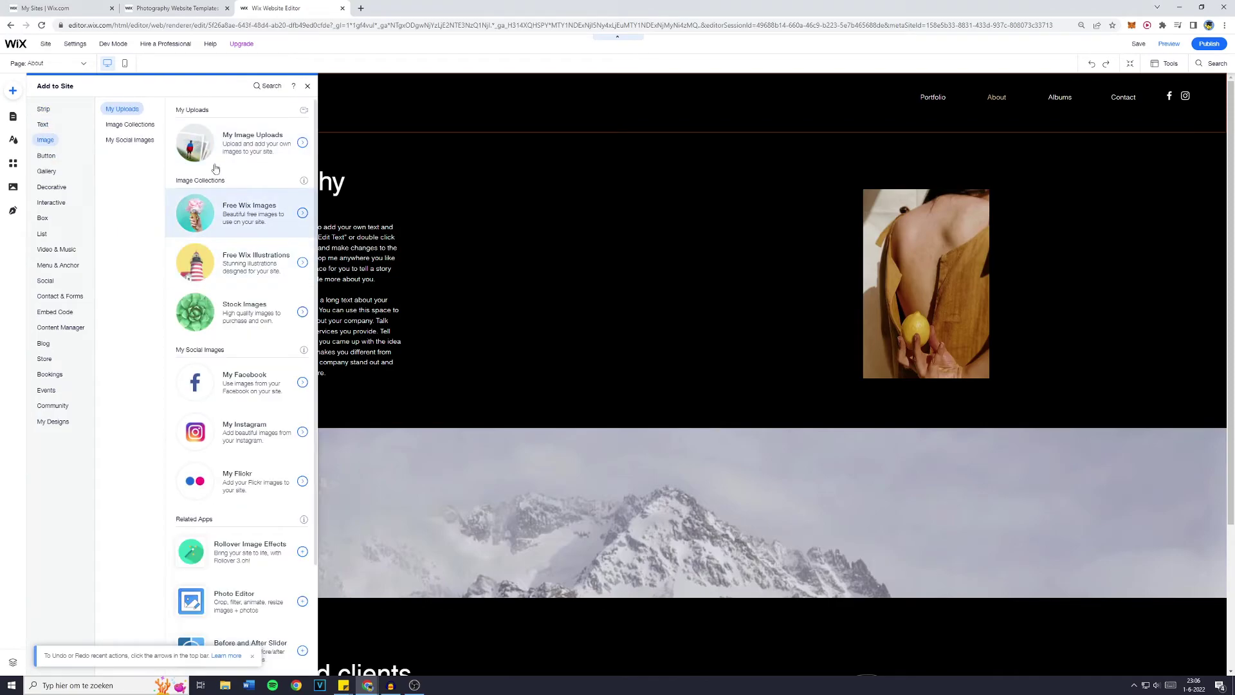
pyautogui.click(128, 124)
pyautogui.click(130, 140)
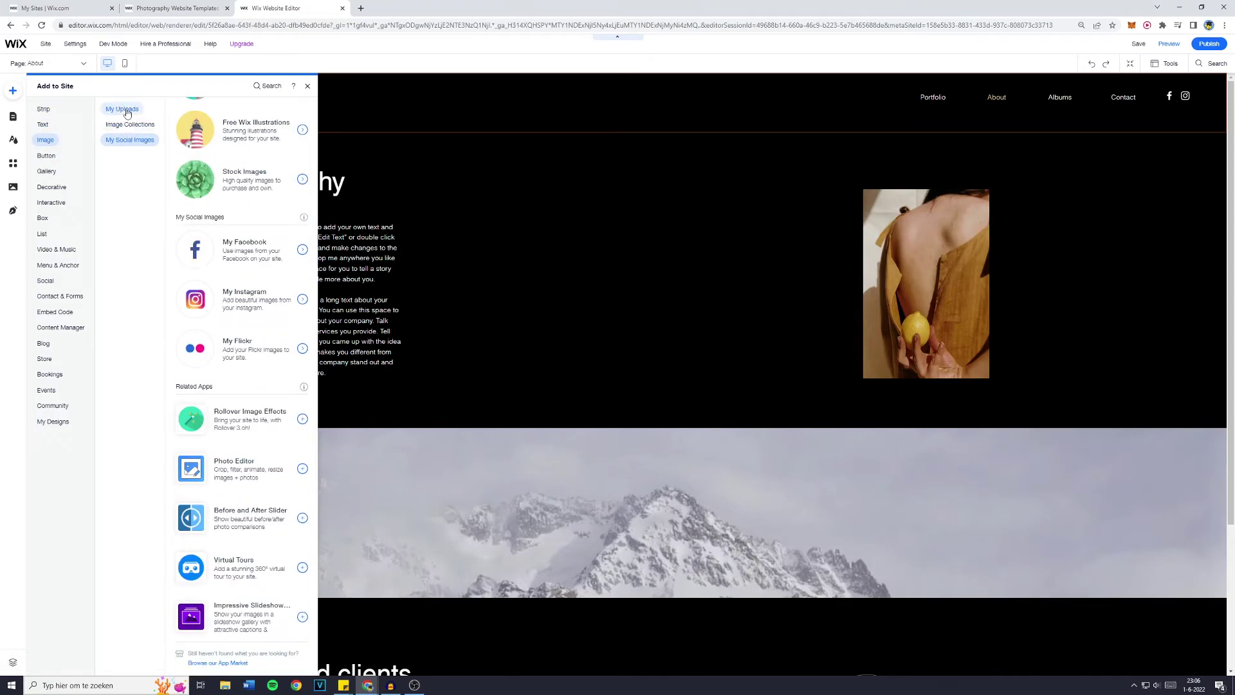
pyautogui.click(127, 110)
pyautogui.moveTo(193, 154); pyautogui.dragTo(255, 161)
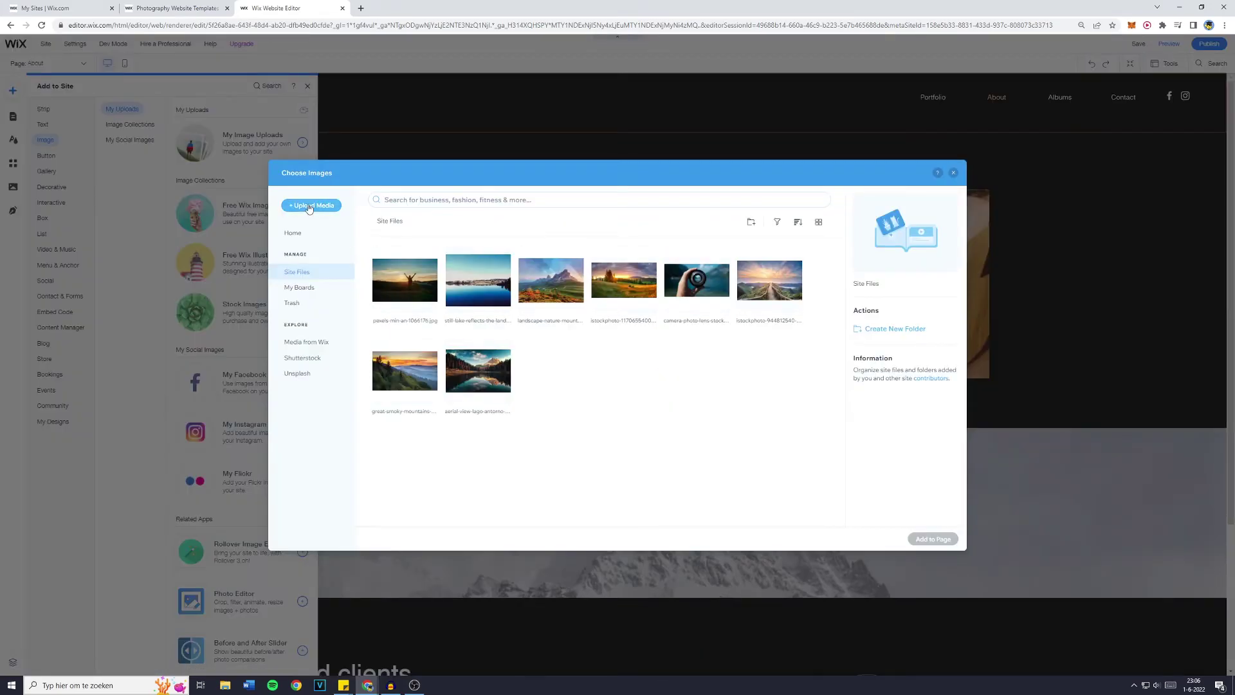
# - Upload the blue logo image, add it to the header, and shrink it to 369 by 369
pyautogui.click(311, 205)
pyautogui.click(624, 384)
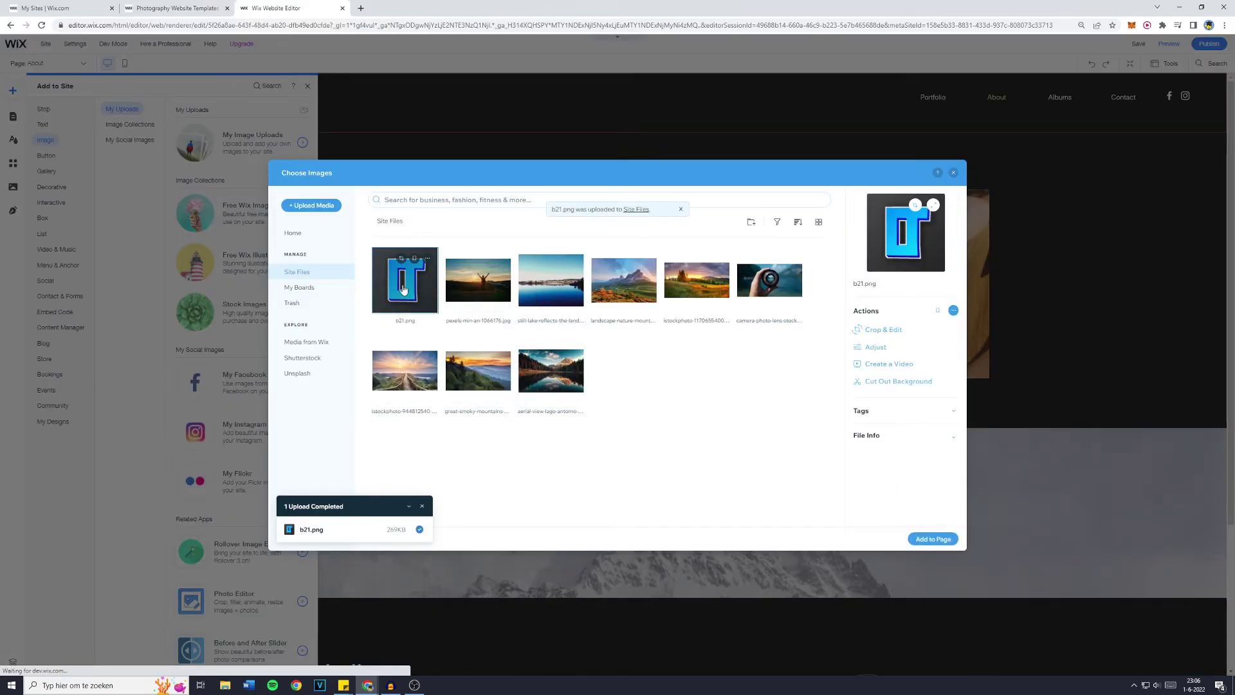
pyautogui.click(933, 539)
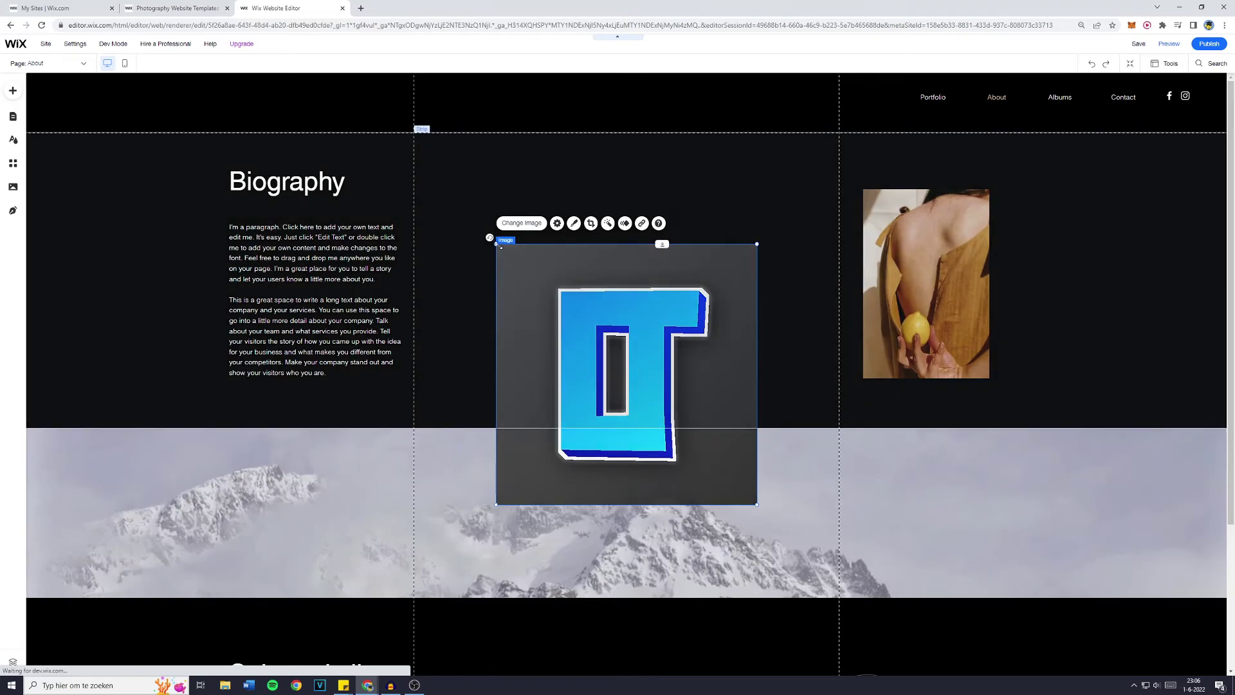
pyautogui.moveTo(496, 244); pyautogui.dragTo(64, 92)
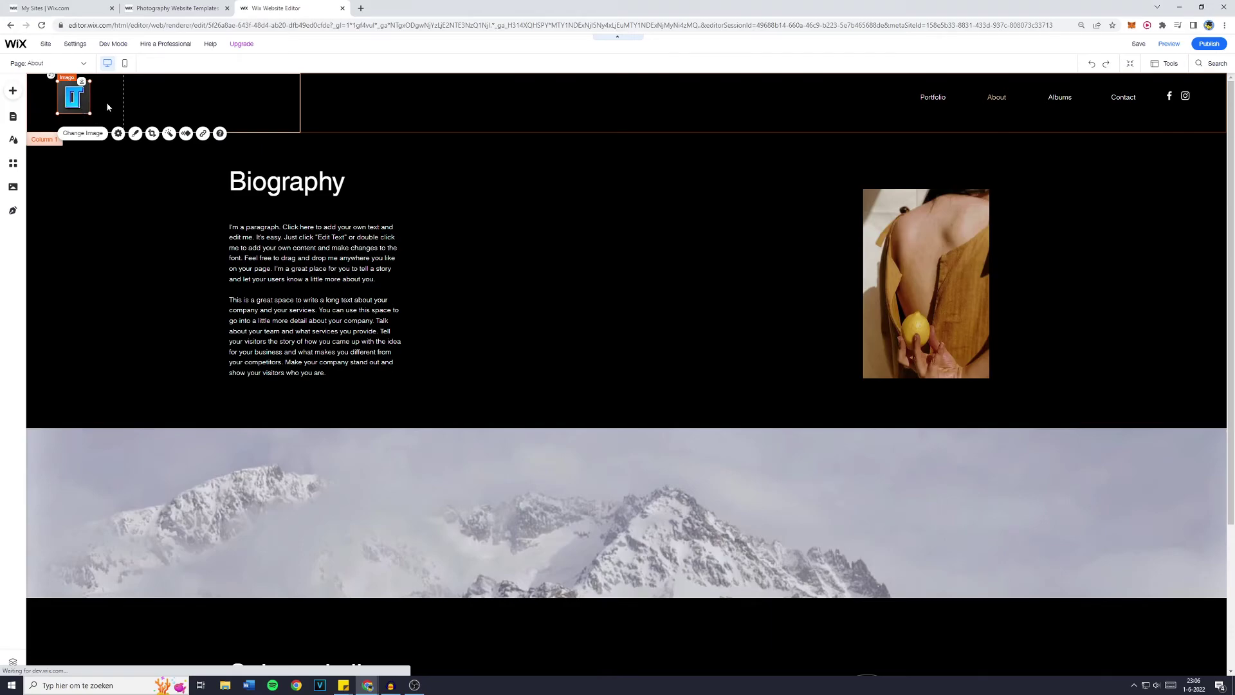
pyautogui.click(204, 135)
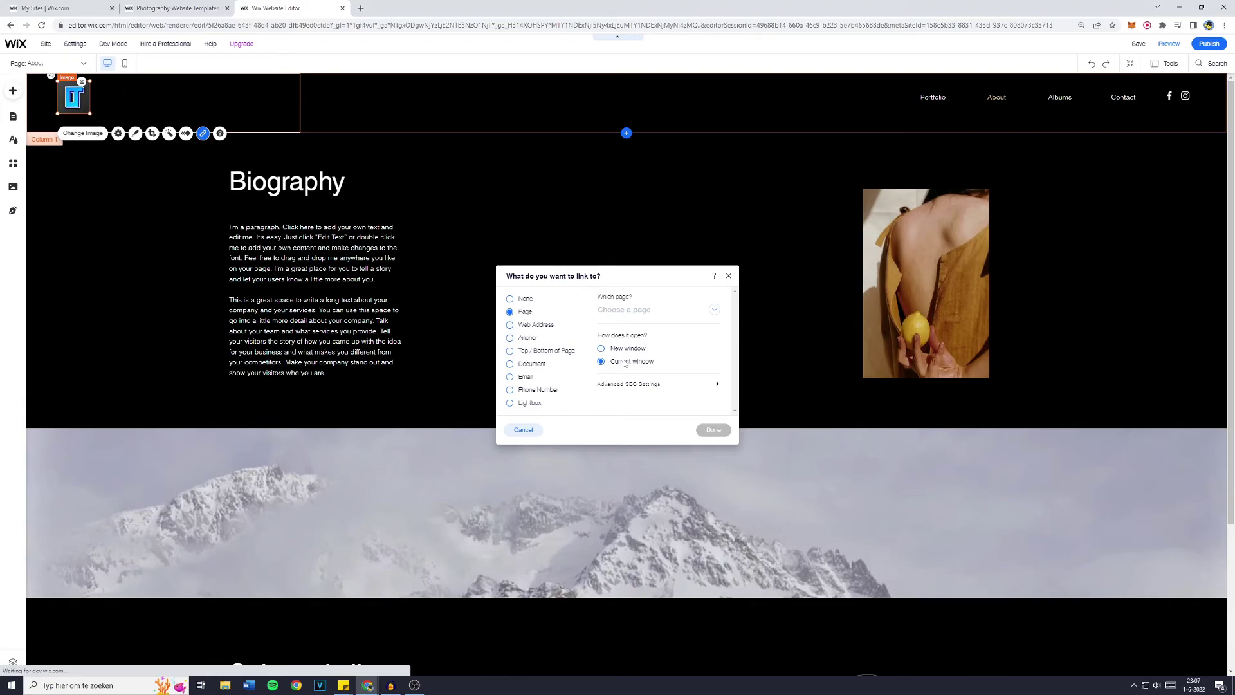
# - Link the header logo to the Home page in the current window, then save the site
pyautogui.click(622, 312)
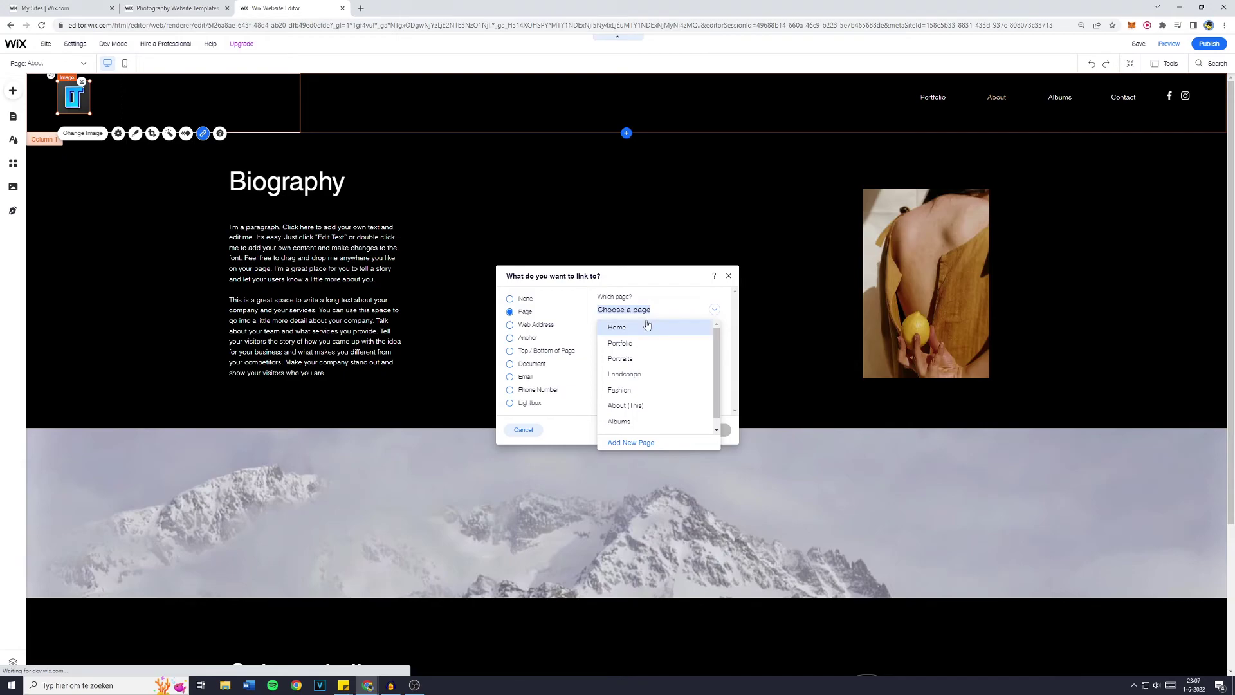
pyautogui.click(647, 328)
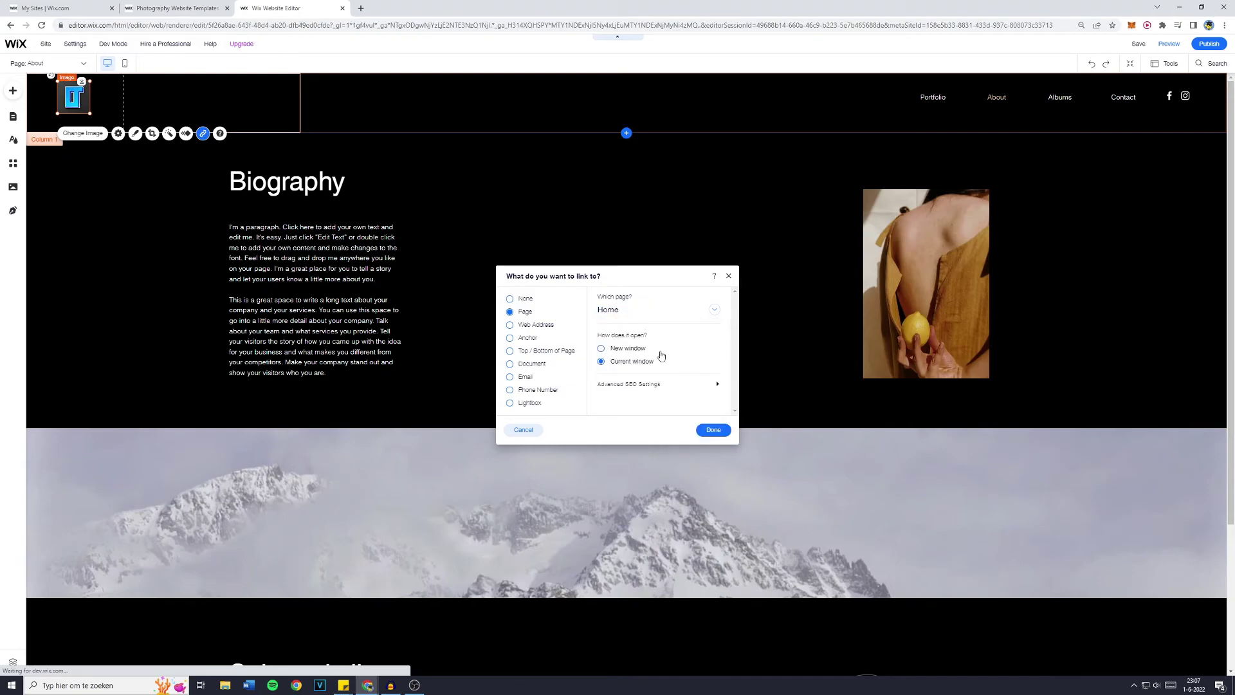
pyautogui.click(711, 429)
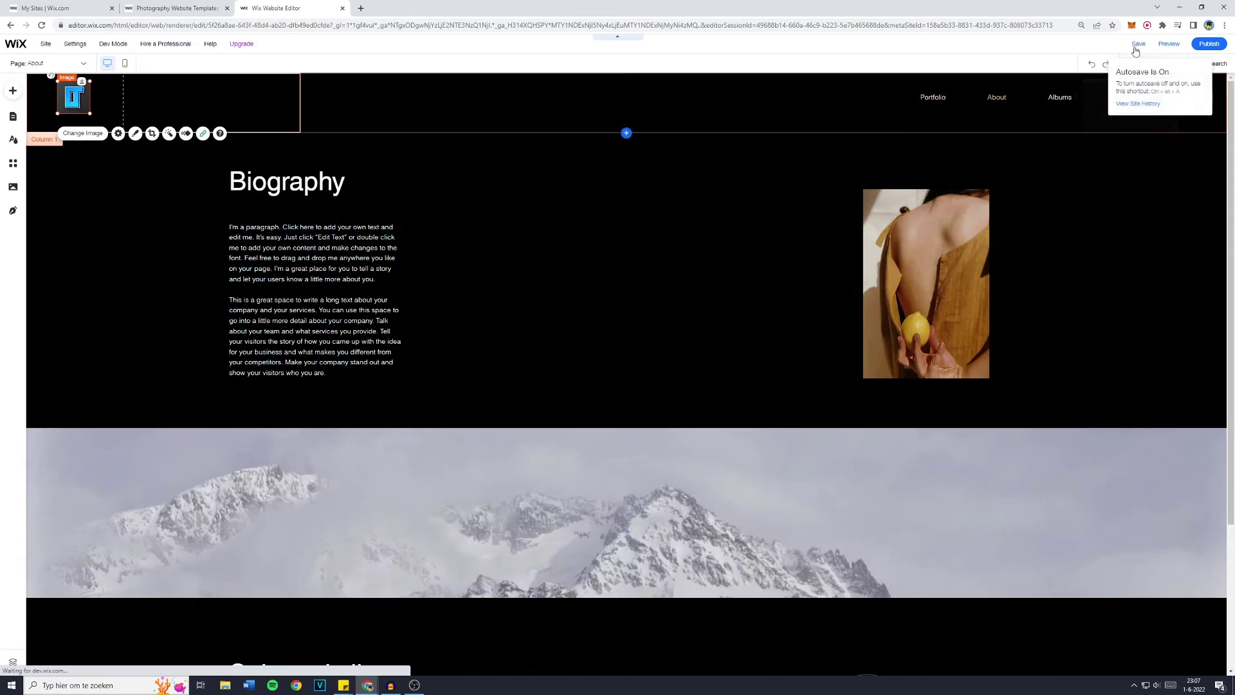
pyautogui.click(1136, 47)
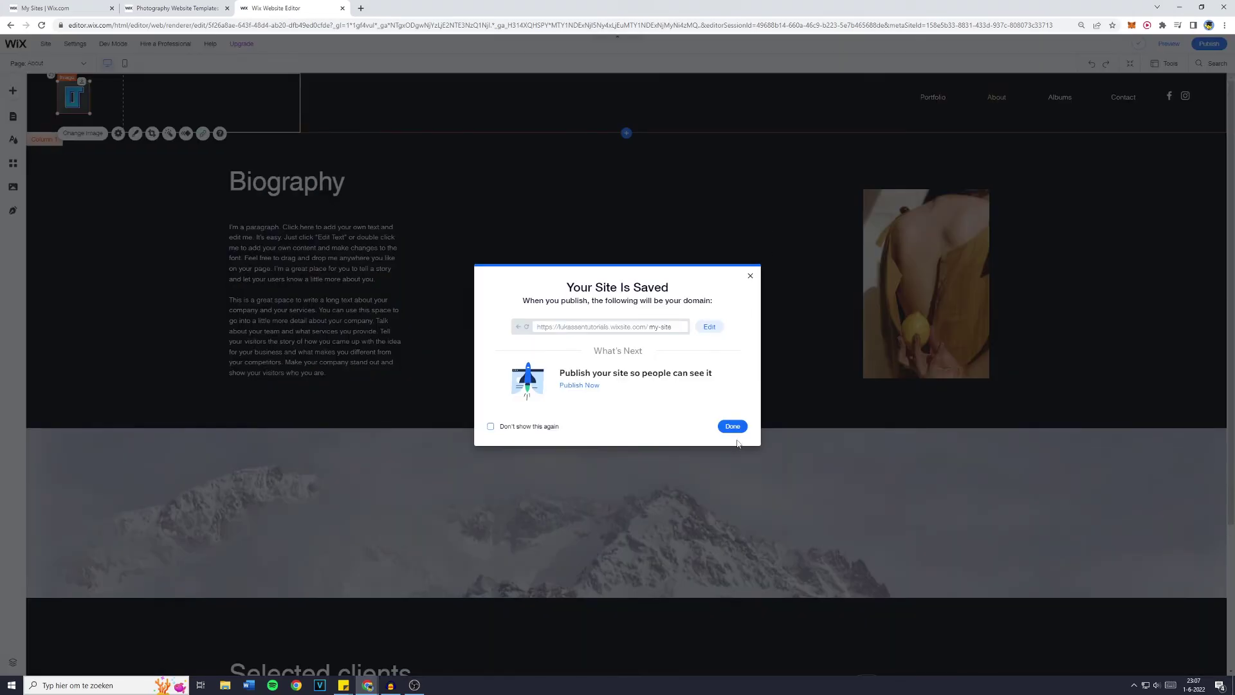
# - Dismiss the saved confirmation, preview the site, and click the logo to test the Home link
pyautogui.click(737, 428)
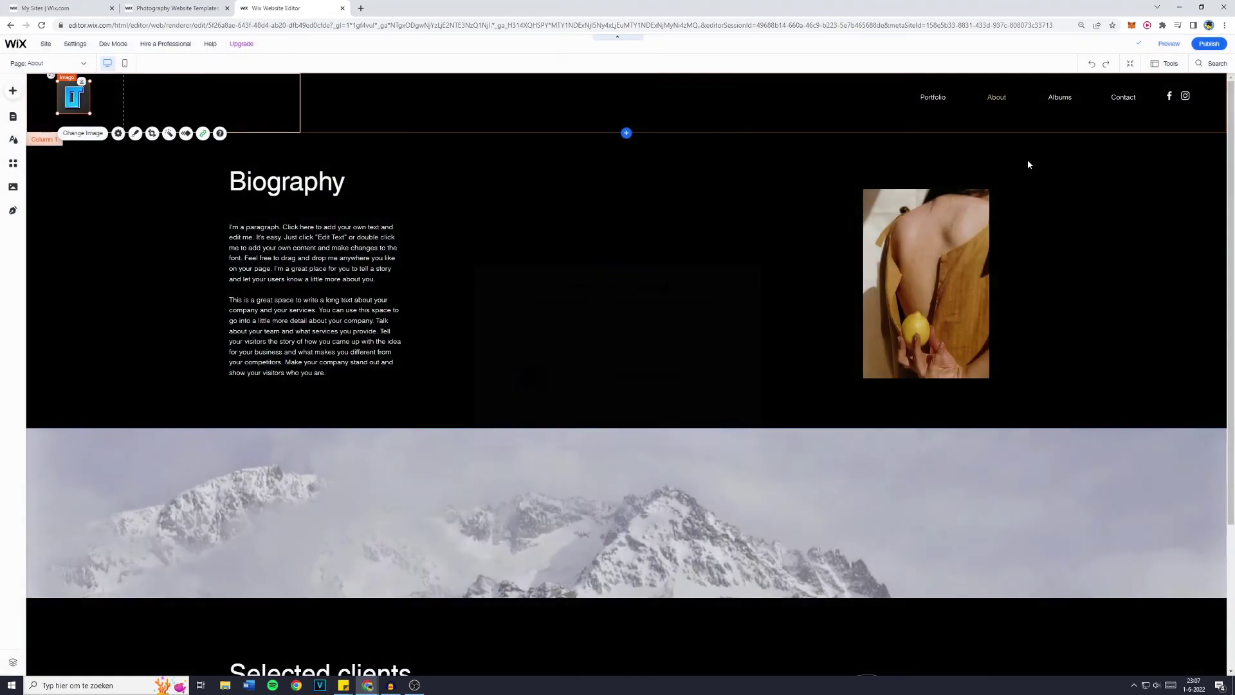
pyautogui.click(1165, 43)
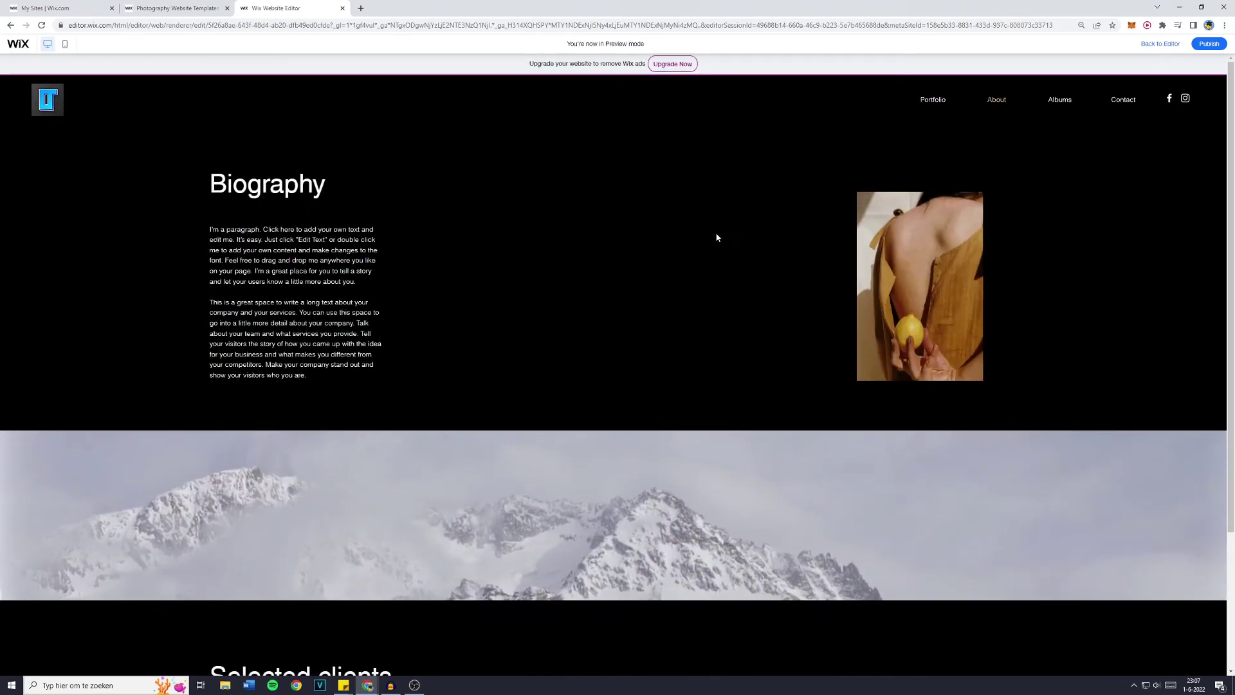
pyautogui.click(46, 104)
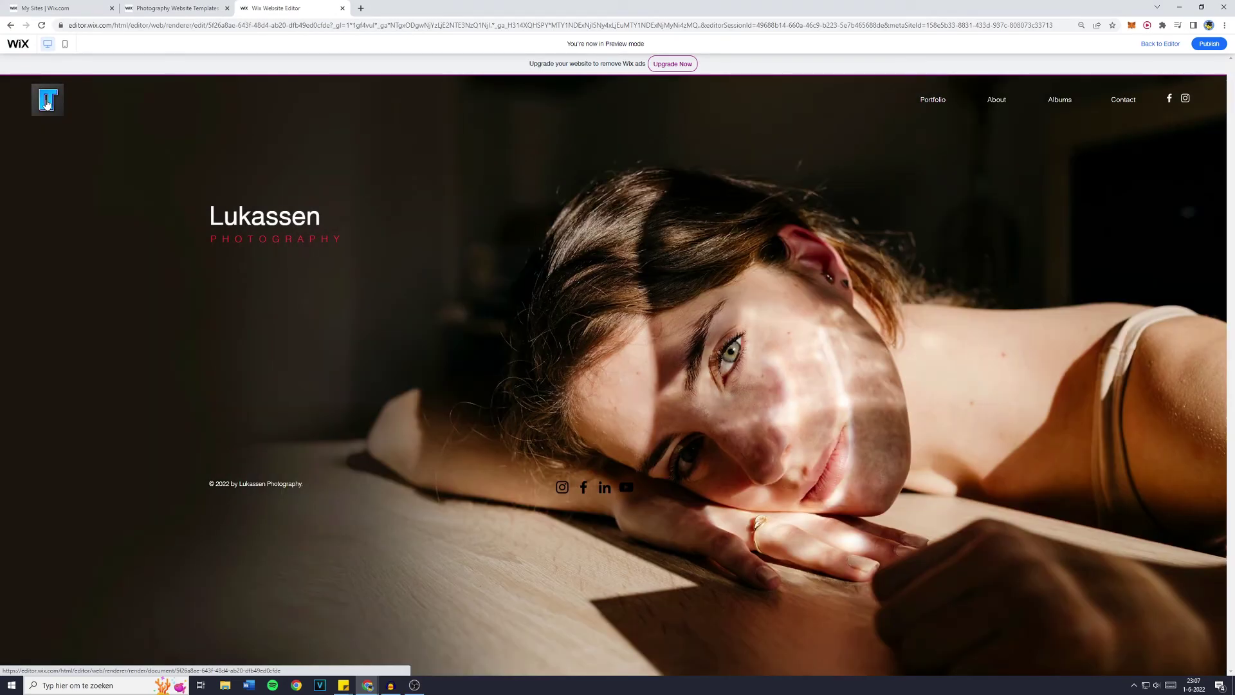
# - Select and deselect text on the previewed About page, then return to the editor
pyautogui.moveTo(209, 216); pyautogui.dragTo(339, 239)
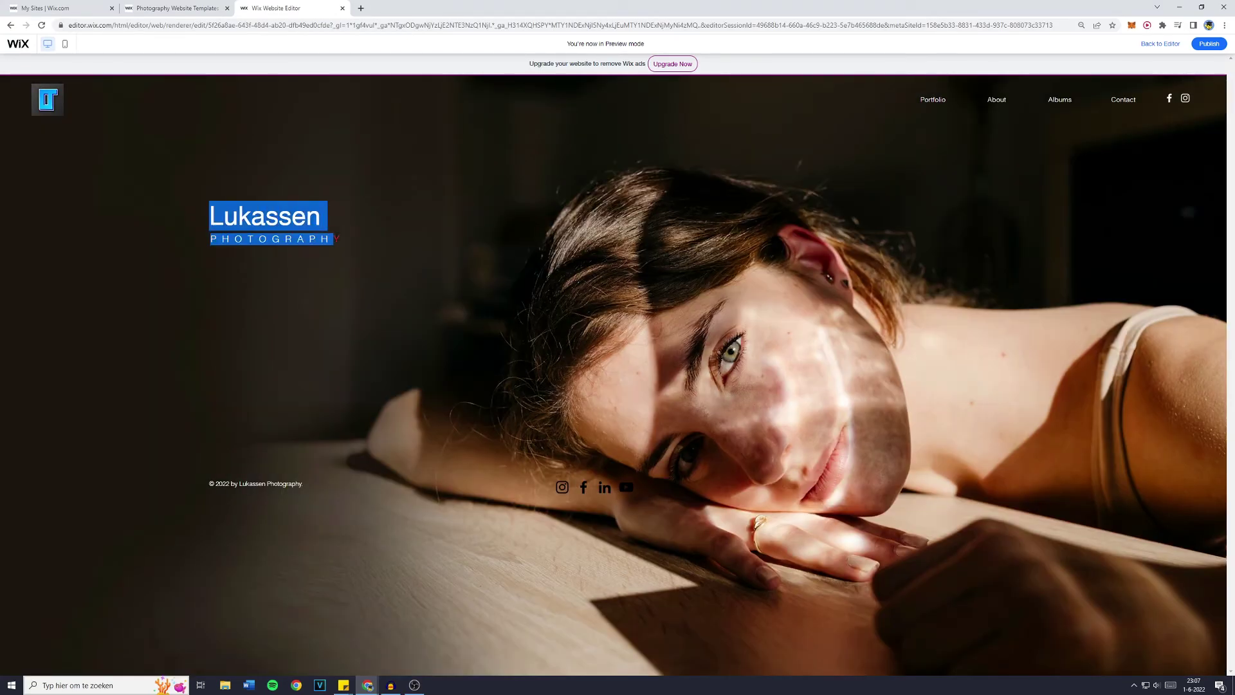
pyautogui.click(339, 238)
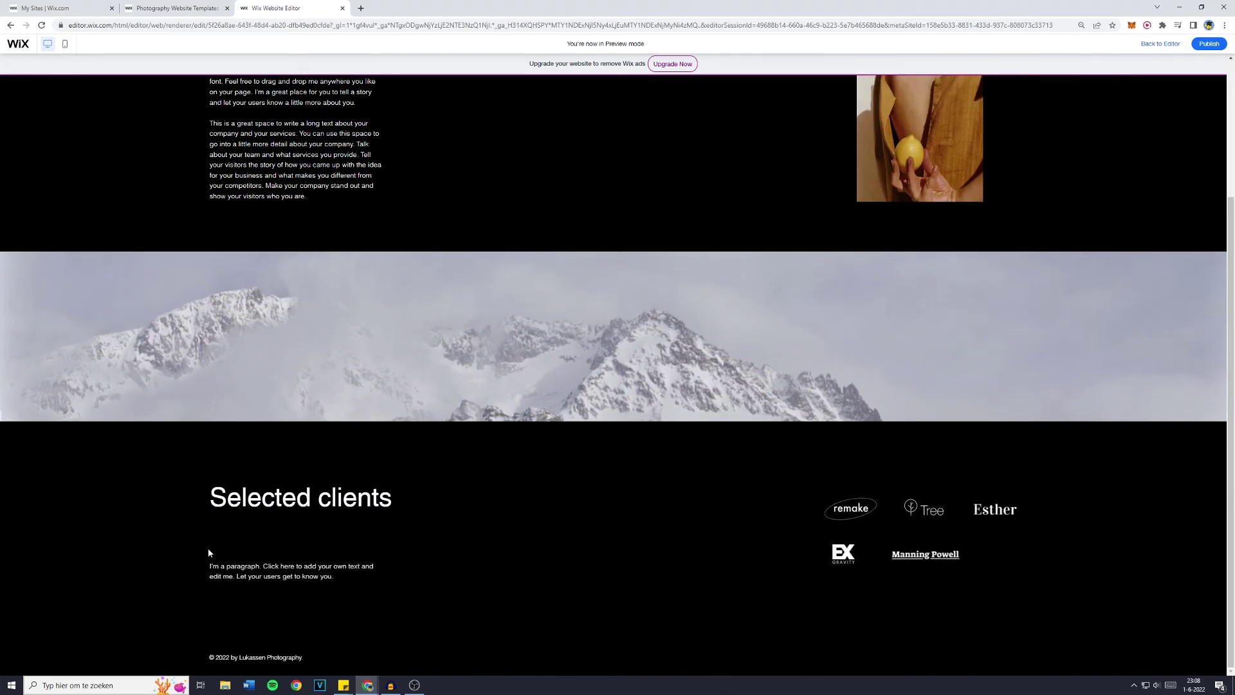
pyautogui.moveTo(208, 552); pyautogui.dragTo(844, 559)
pyautogui.click(351, 550)
pyautogui.scroll(3, 418, 547)
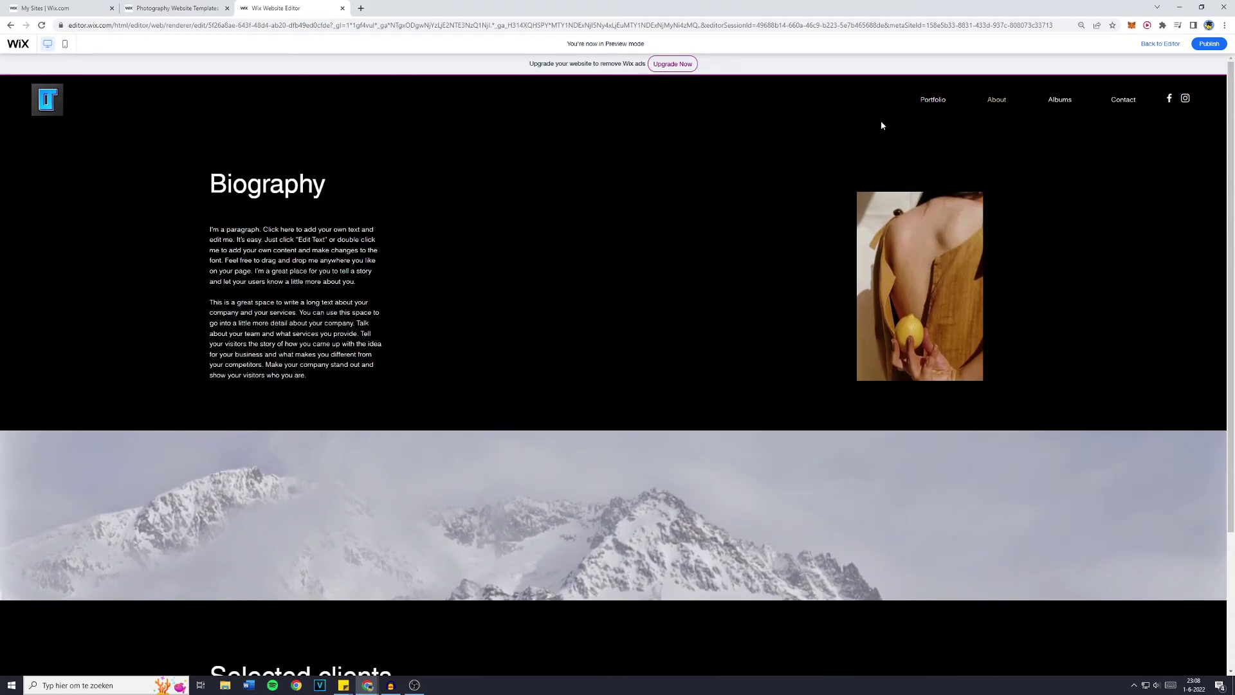
pyautogui.click(1155, 46)
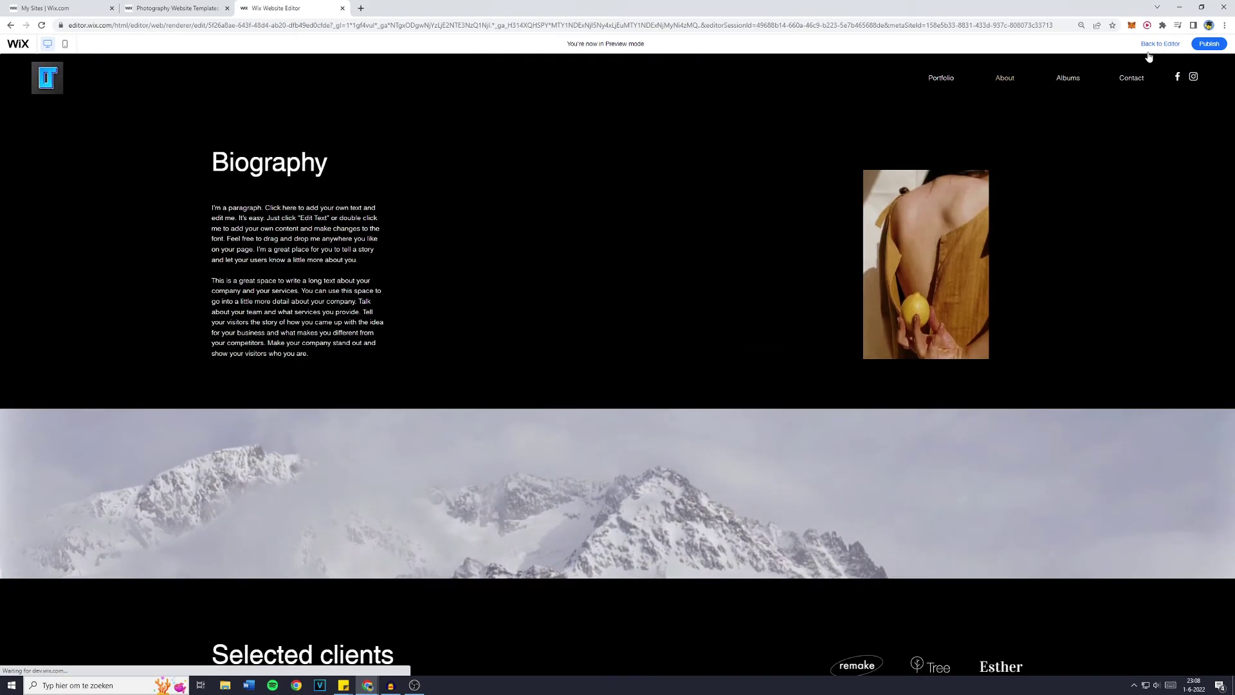
# - Give the lemon photo a Reveal animation with a 1.8 s delay, playing only the first time, and save
pyautogui.click(952, 219)
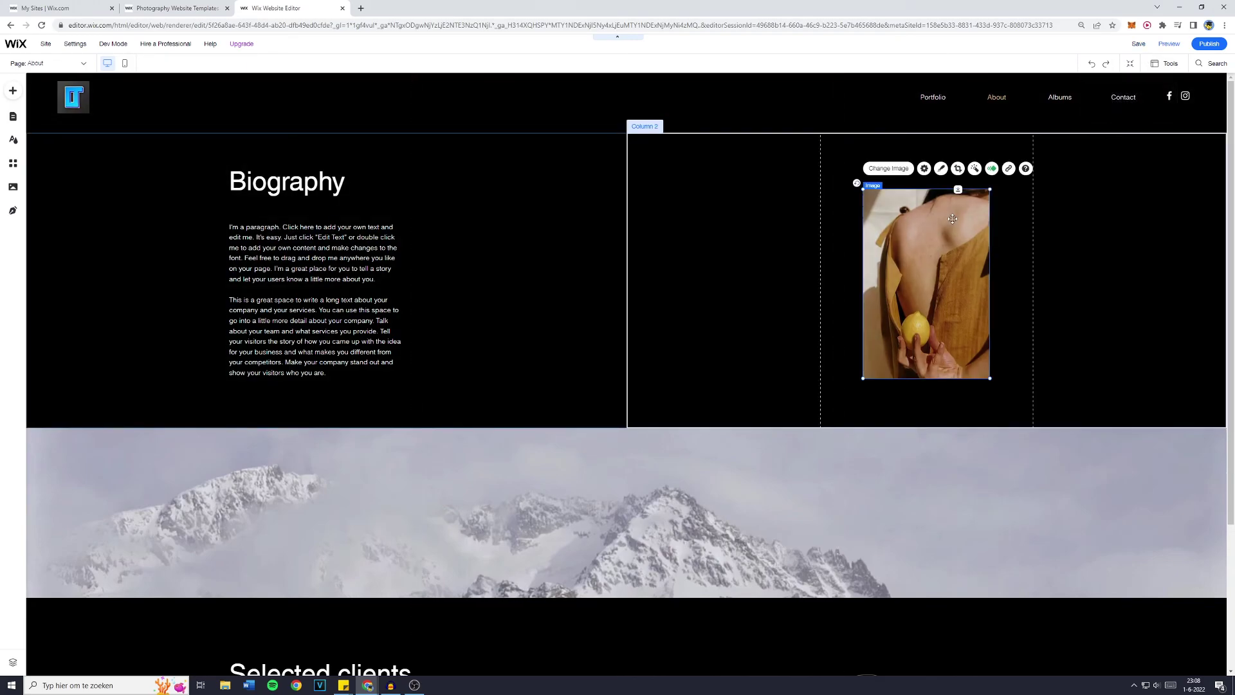
pyautogui.click(994, 170)
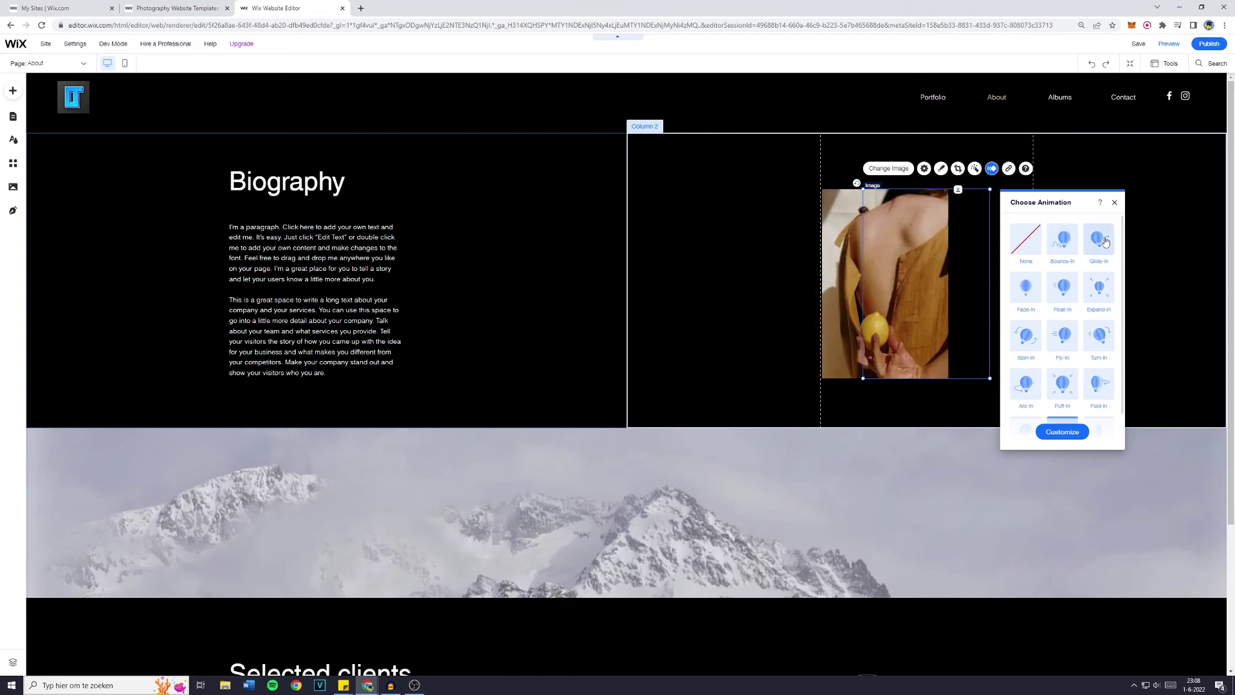
pyautogui.scroll(-1, 1101, 258)
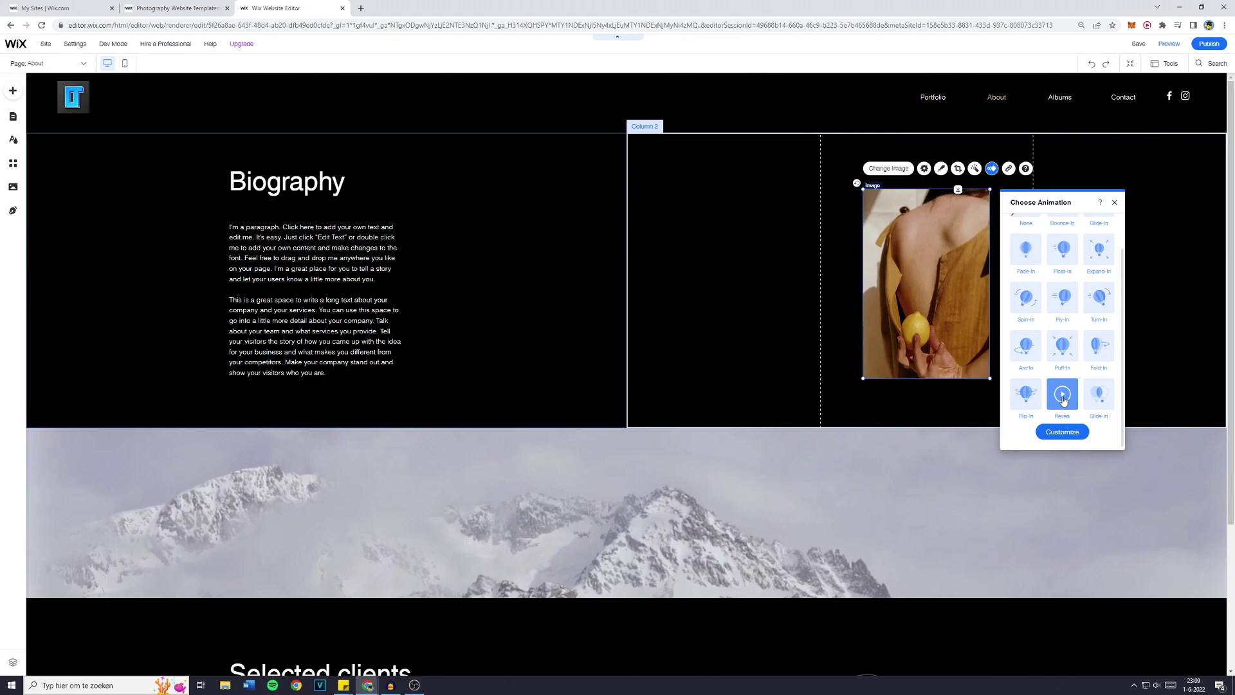
pyautogui.click(1063, 433)
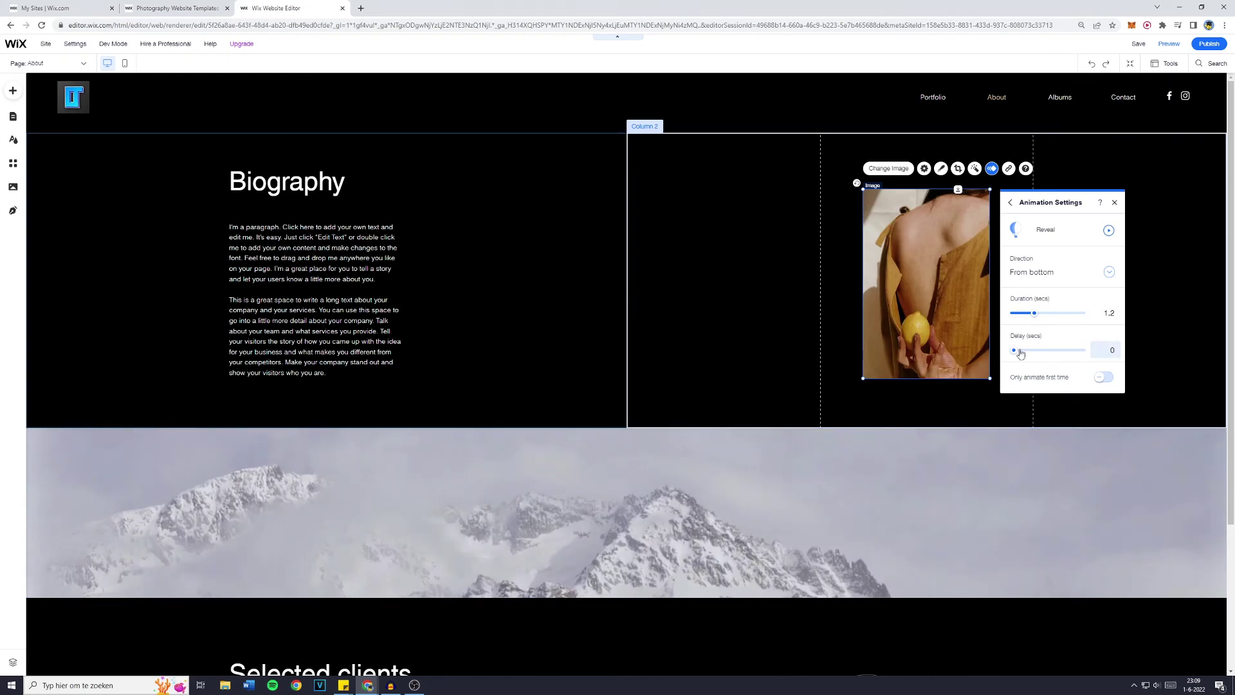
pyautogui.moveTo(1014, 351); pyautogui.dragTo(1030, 354)
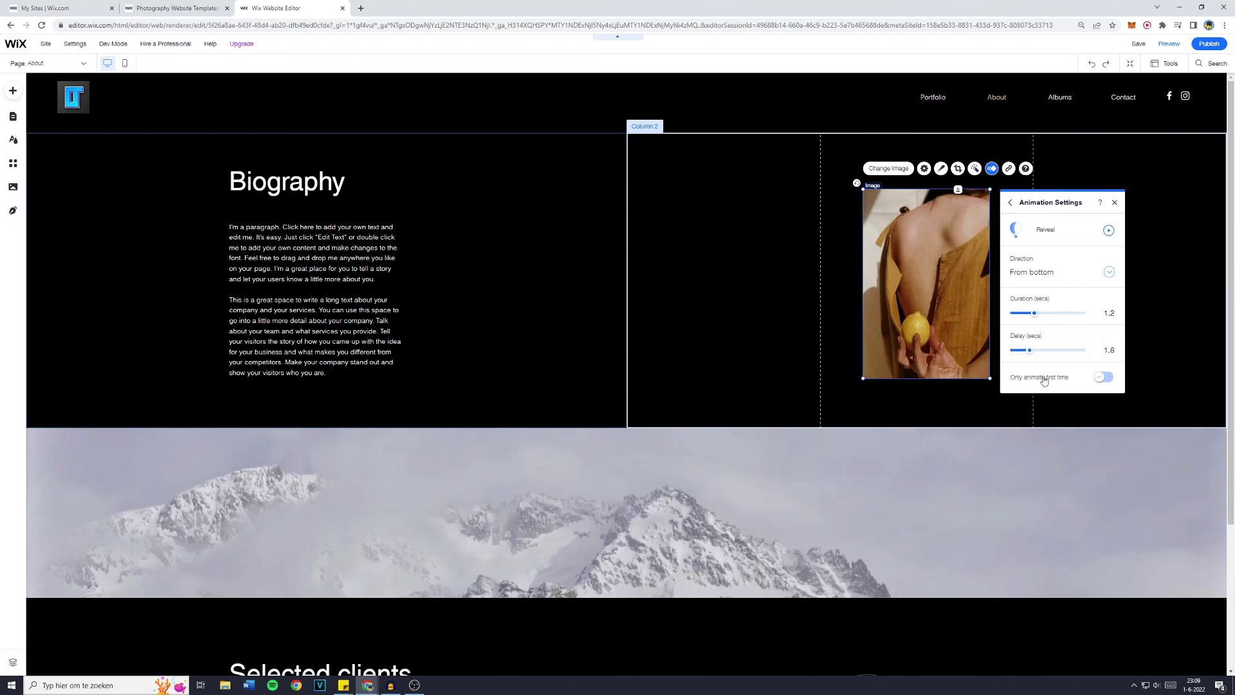
pyautogui.click(1103, 380)
pyautogui.click(1147, 48)
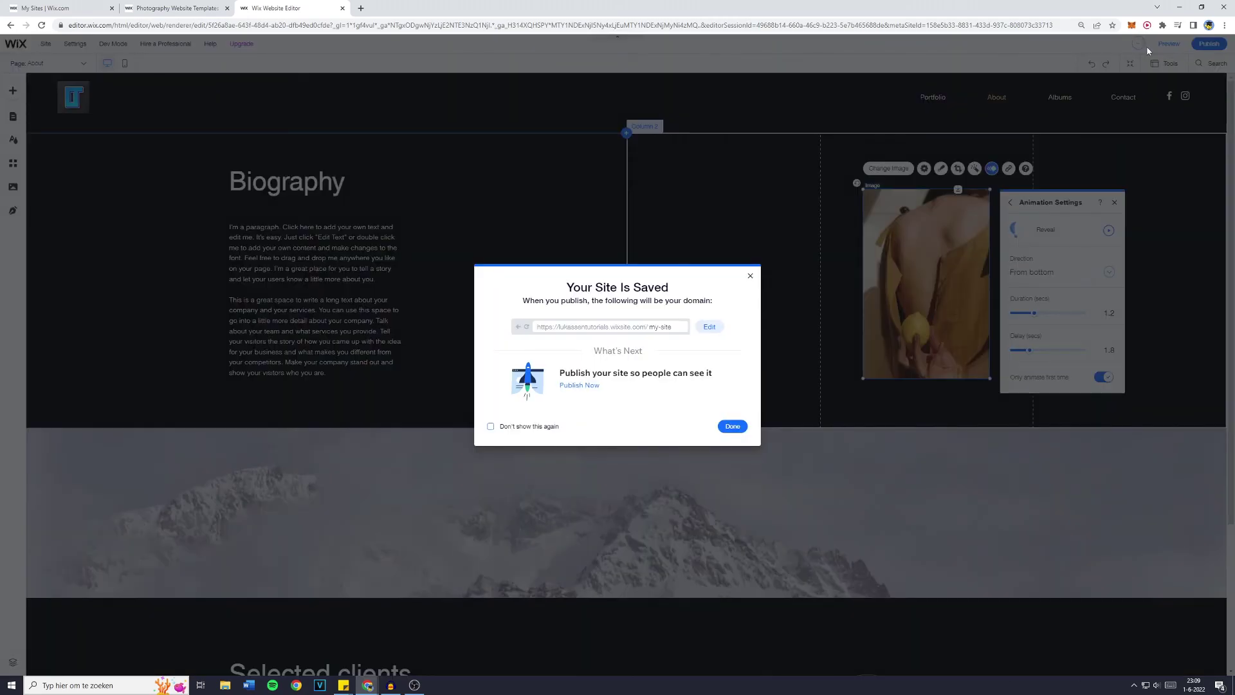
# - Dismiss the saved confirmation, preview the site, and open About to watch the photo's reveal
pyautogui.click(728, 427)
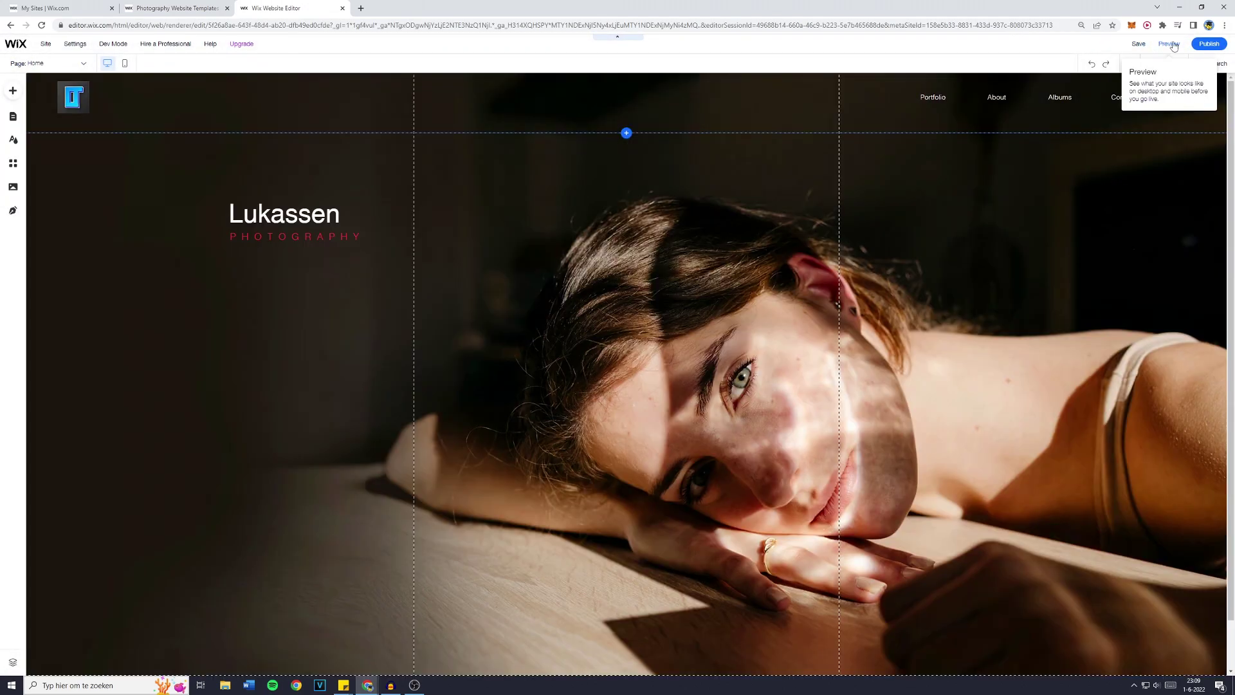
pyautogui.click(1168, 43)
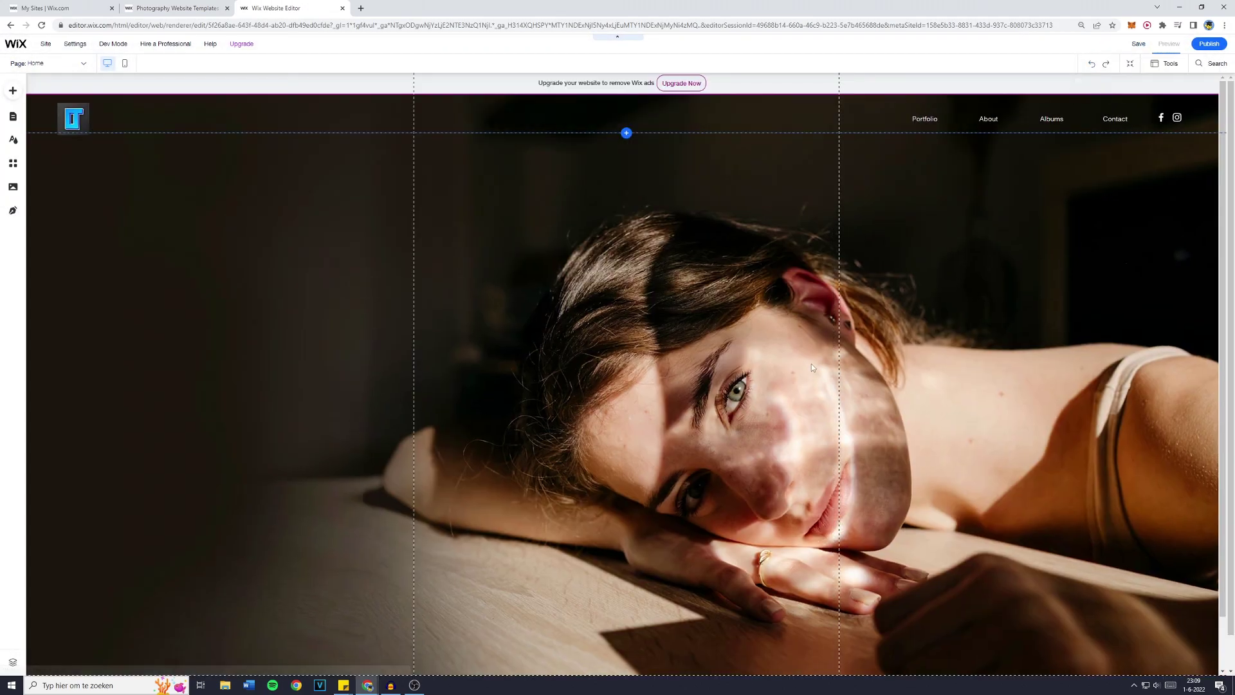
pyautogui.click(996, 101)
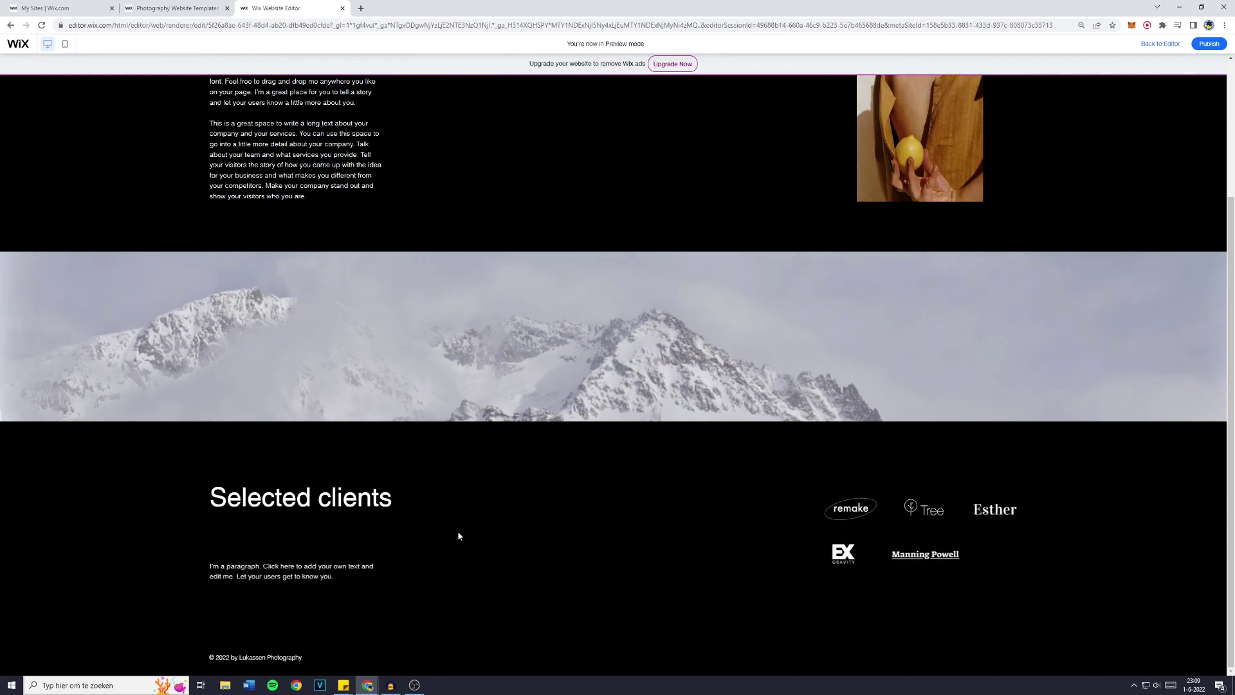
pyautogui.scroll(3, 461, 530)
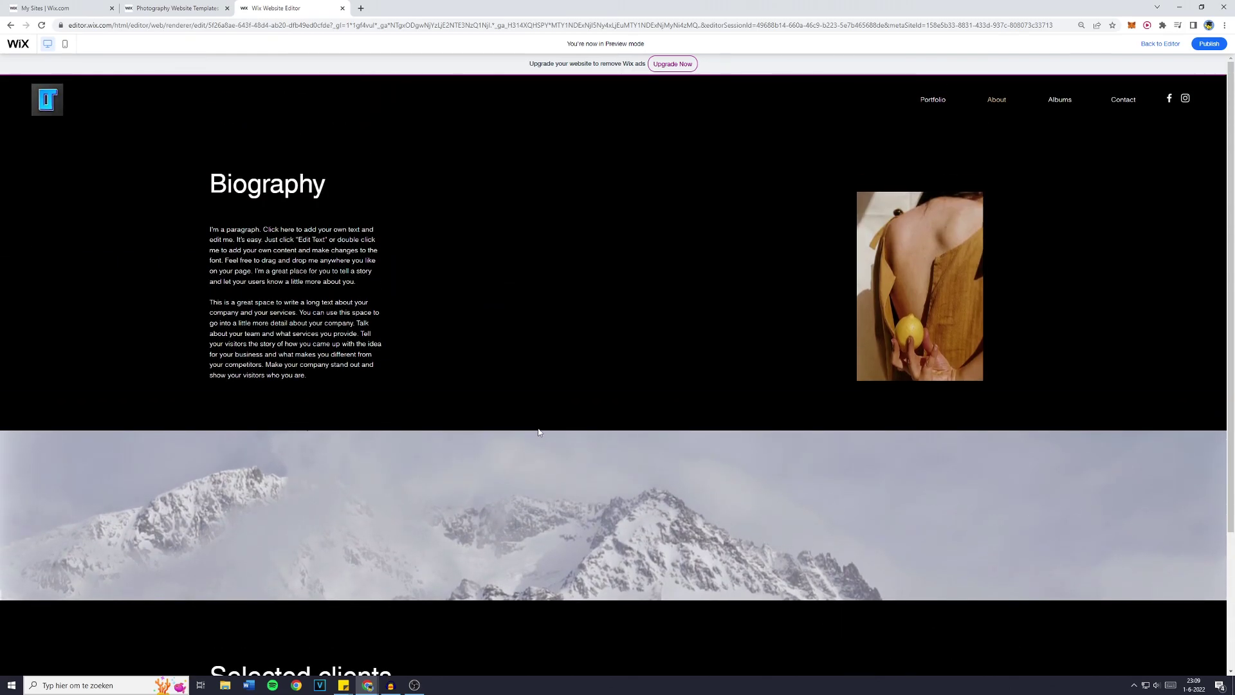